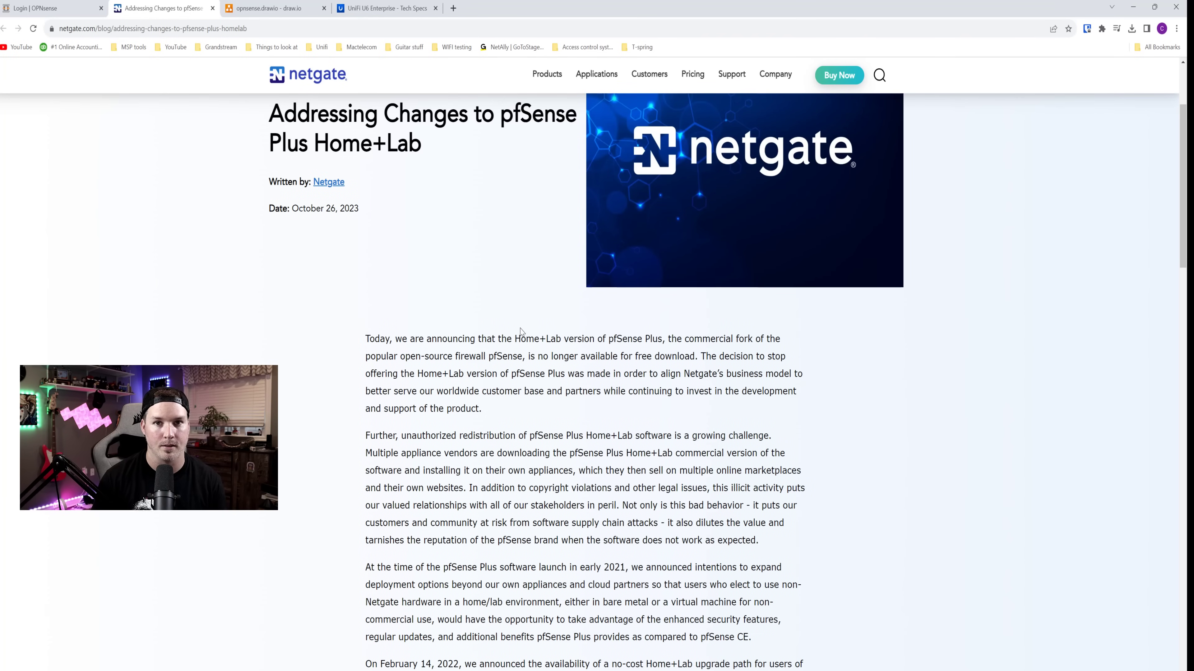
- Review the draw.io network diagram of the subnets, then return to the OPNsense login page
scroll(521, 331, "down", 1)
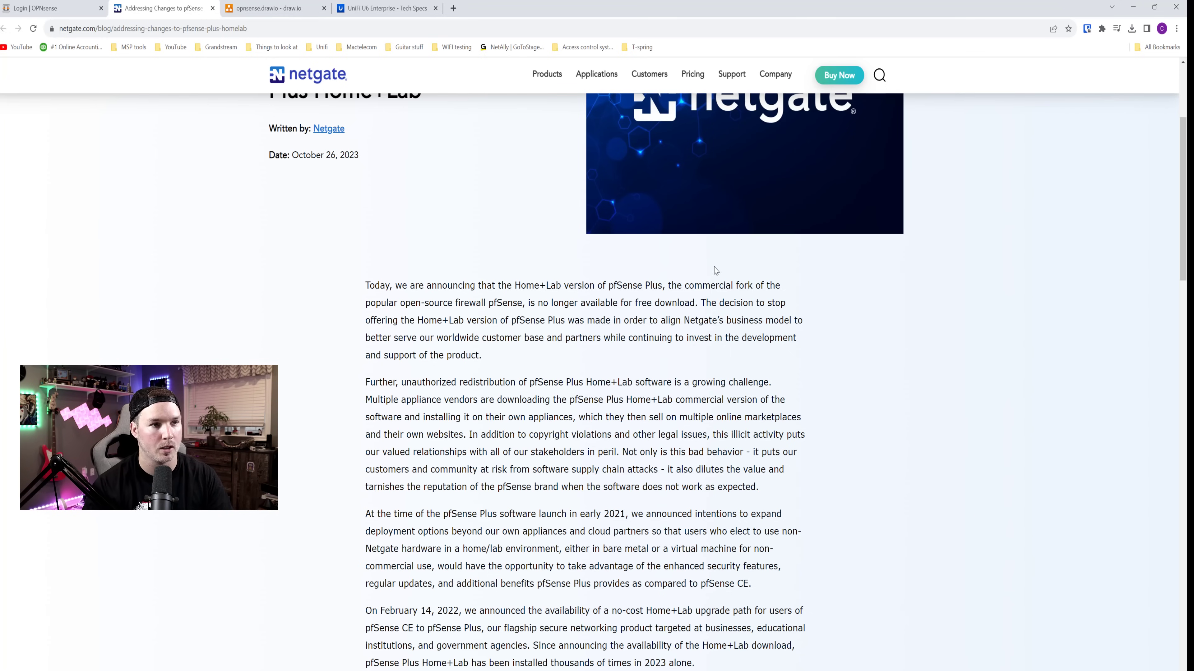
left_click(295, 10)
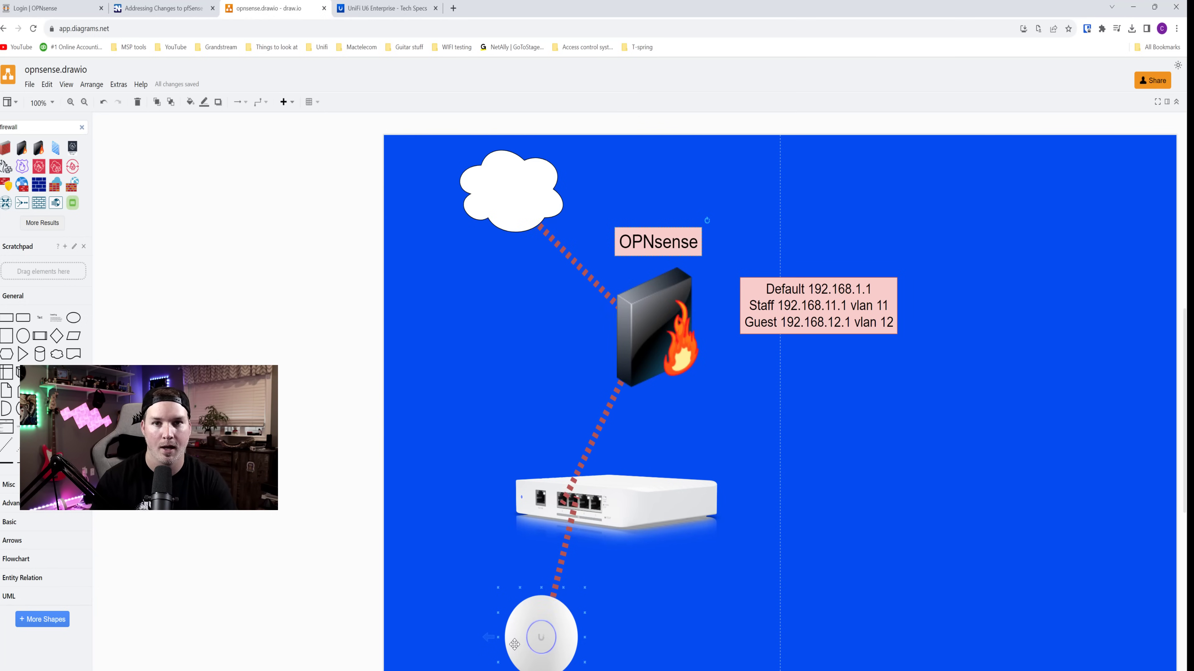
key("ctrl+1")
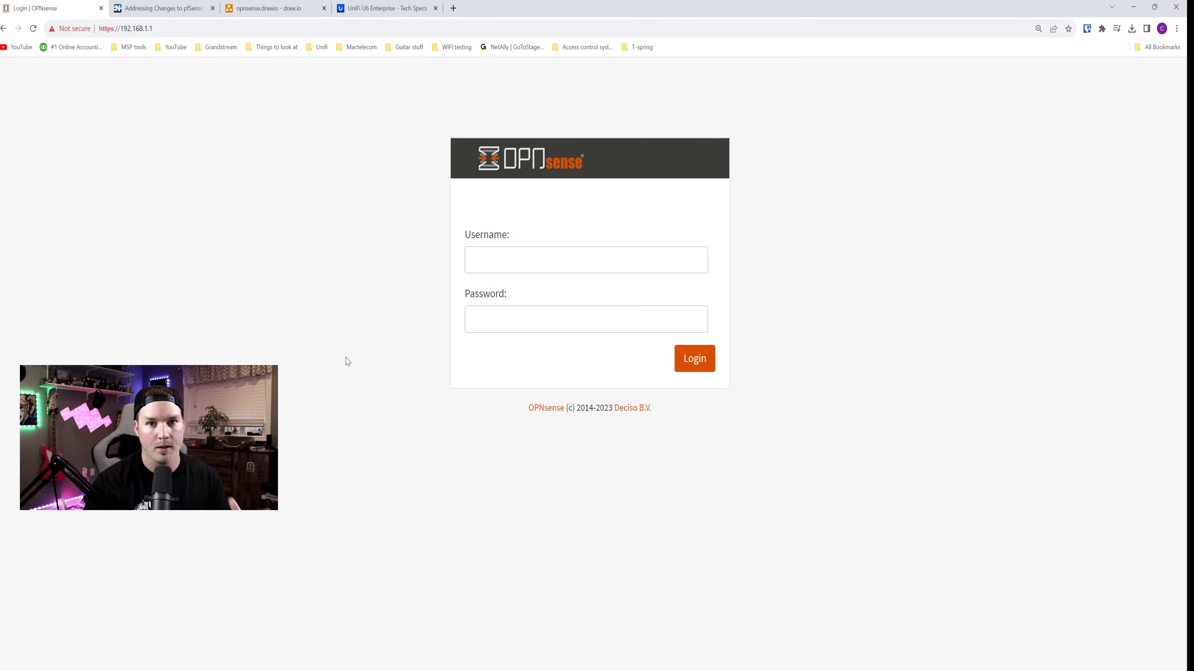
- Log in to the OPNsense web interface as root with the account password
left_click(509, 263)
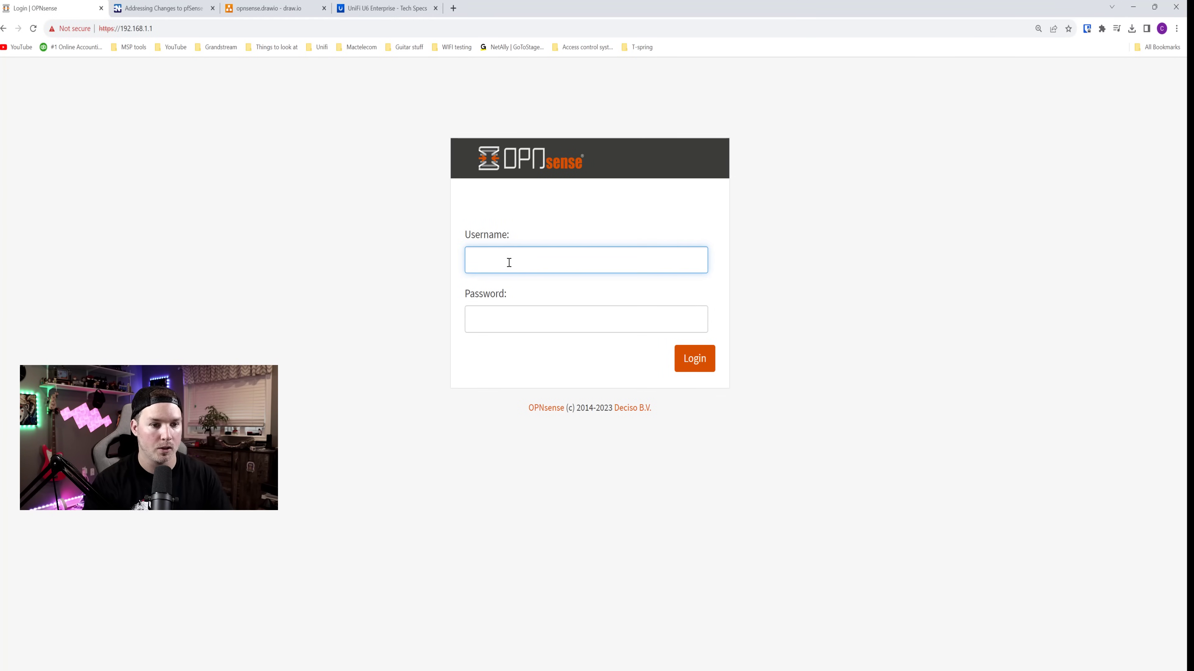
type("root")
key("Tab")
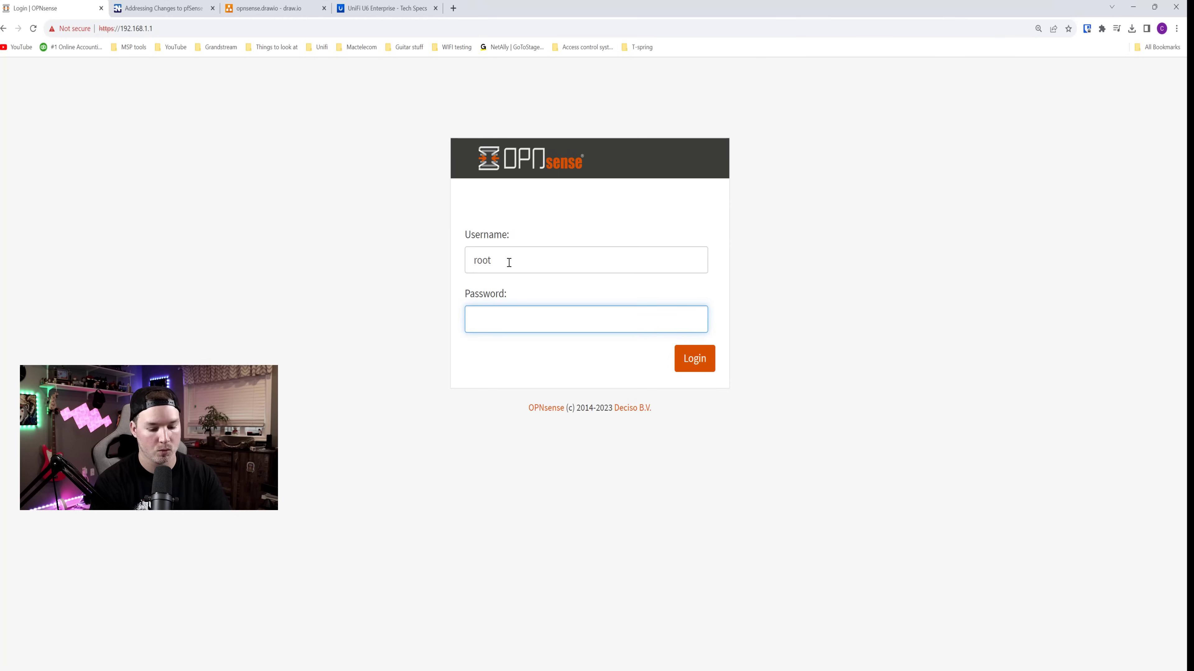
key("Return")
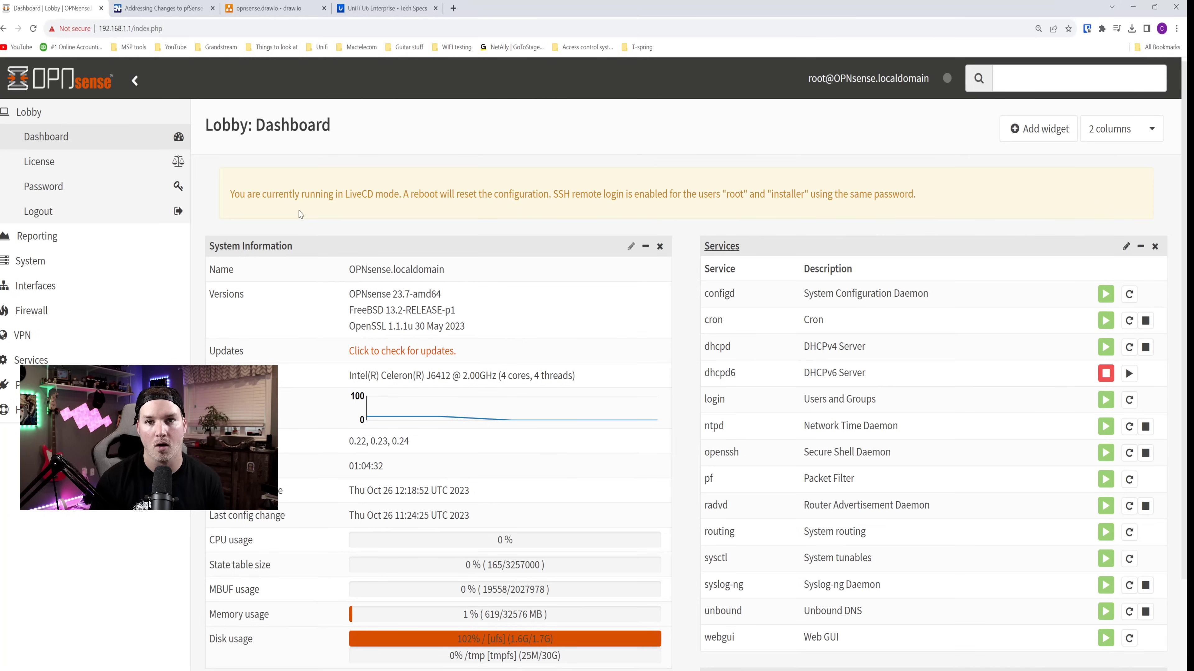
scroll(300, 214, "down", 4)
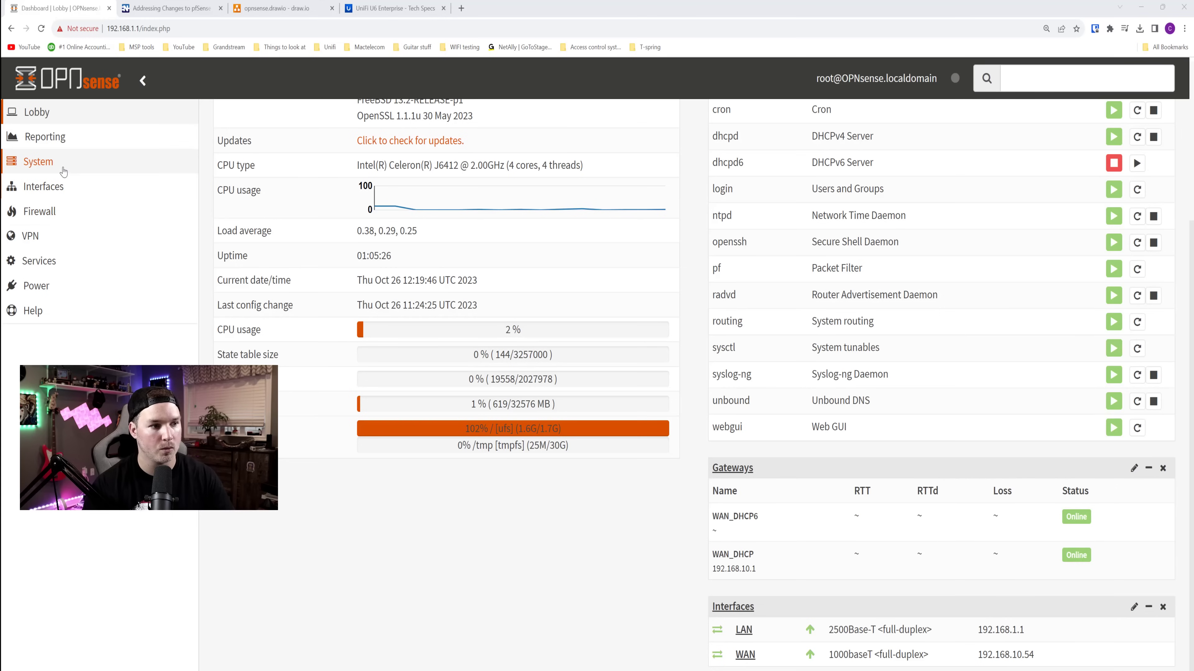
- Go to System > Access > Users and start adding a new user
left_click(60, 166)
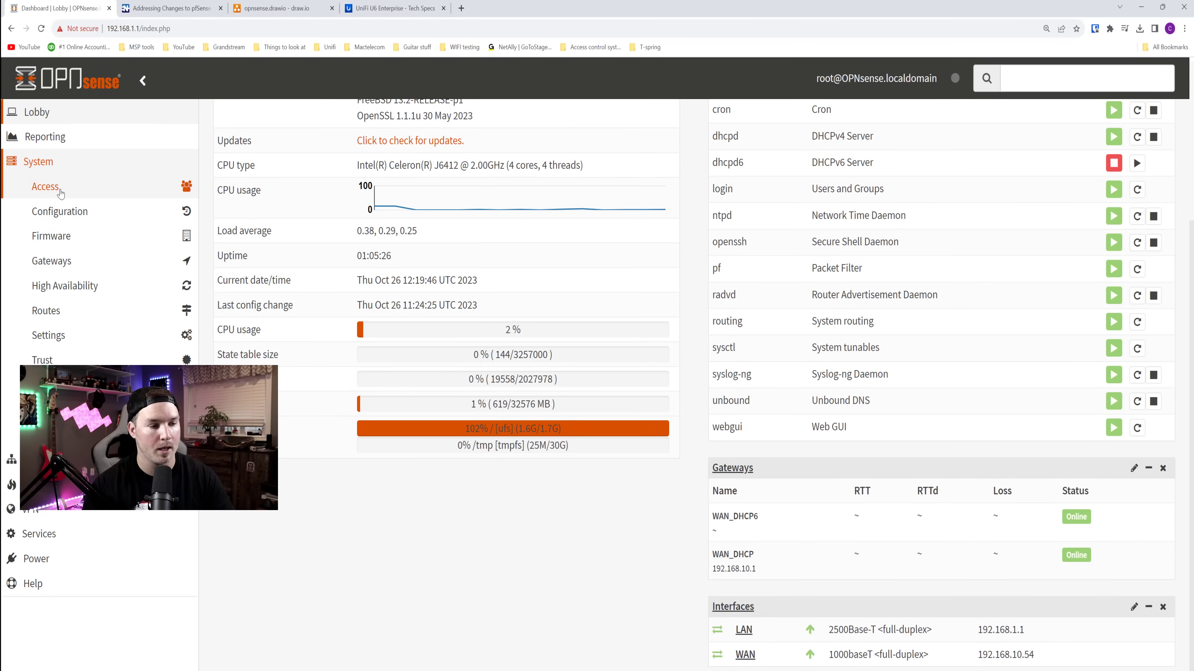
left_click(60, 192)
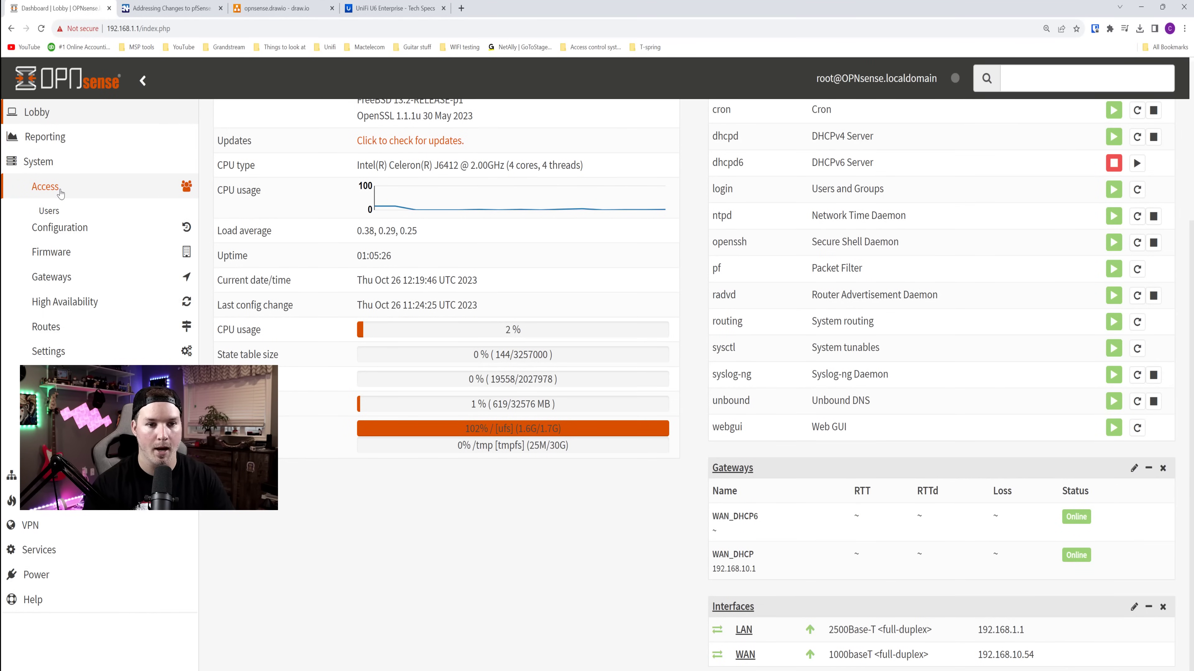
left_click(53, 212)
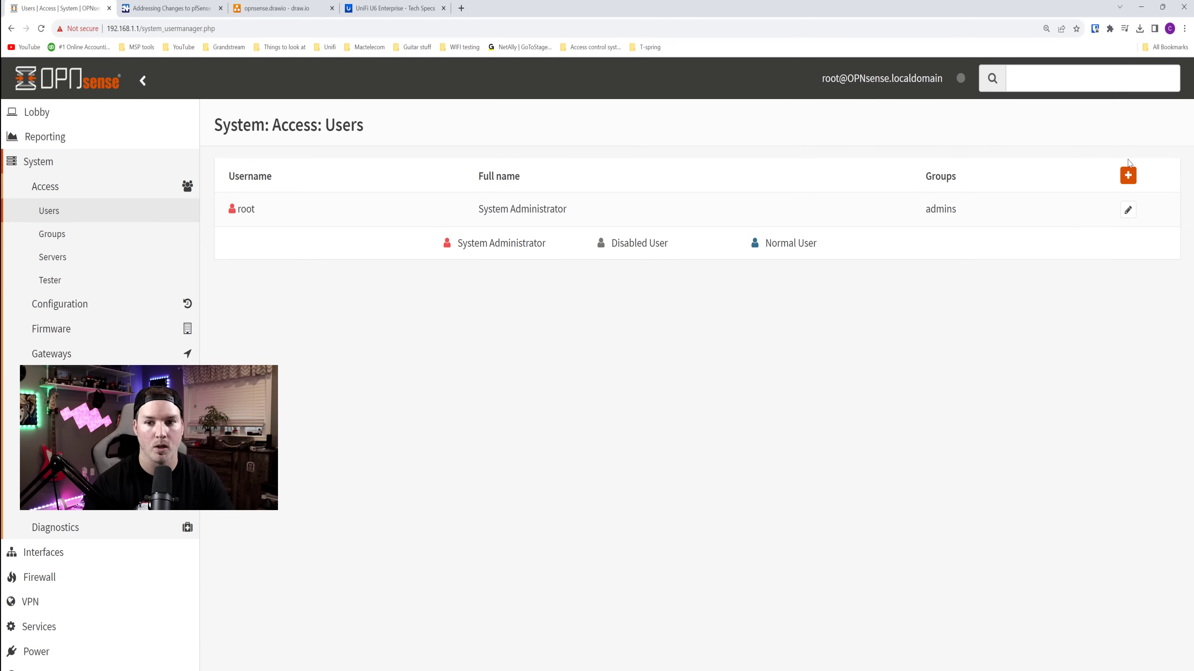
left_click(1130, 178)
- Enter the new username and password twice, and make the user a member of admins
left_click(497, 285)
type("Mactelecom")
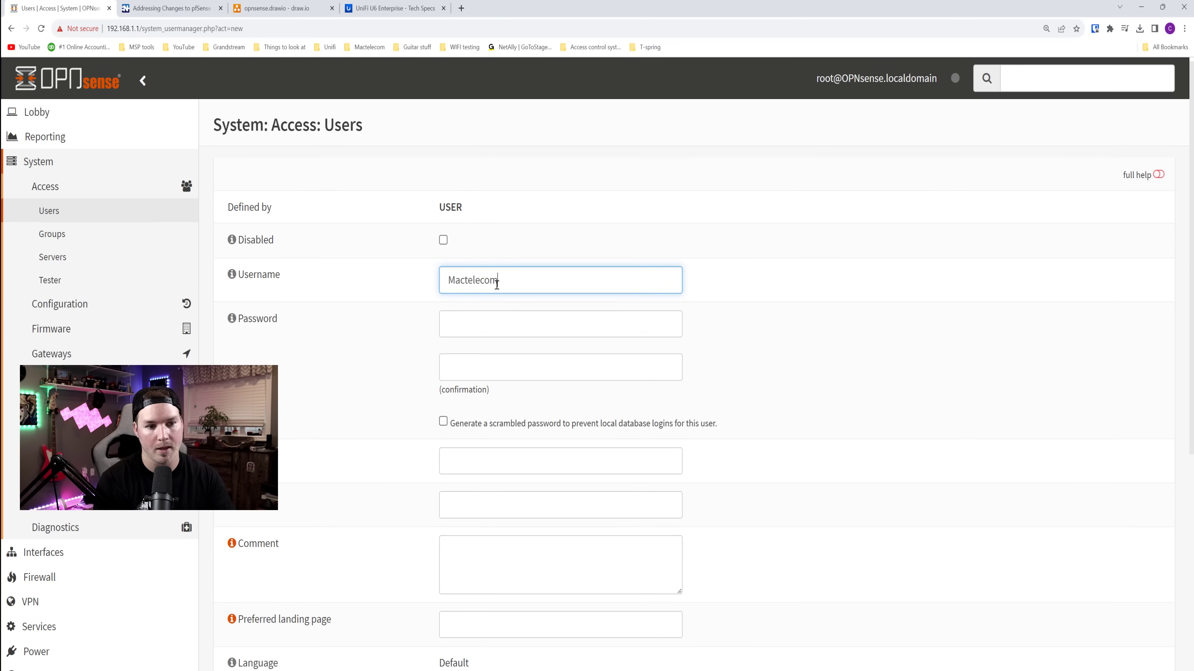
key("Tab")
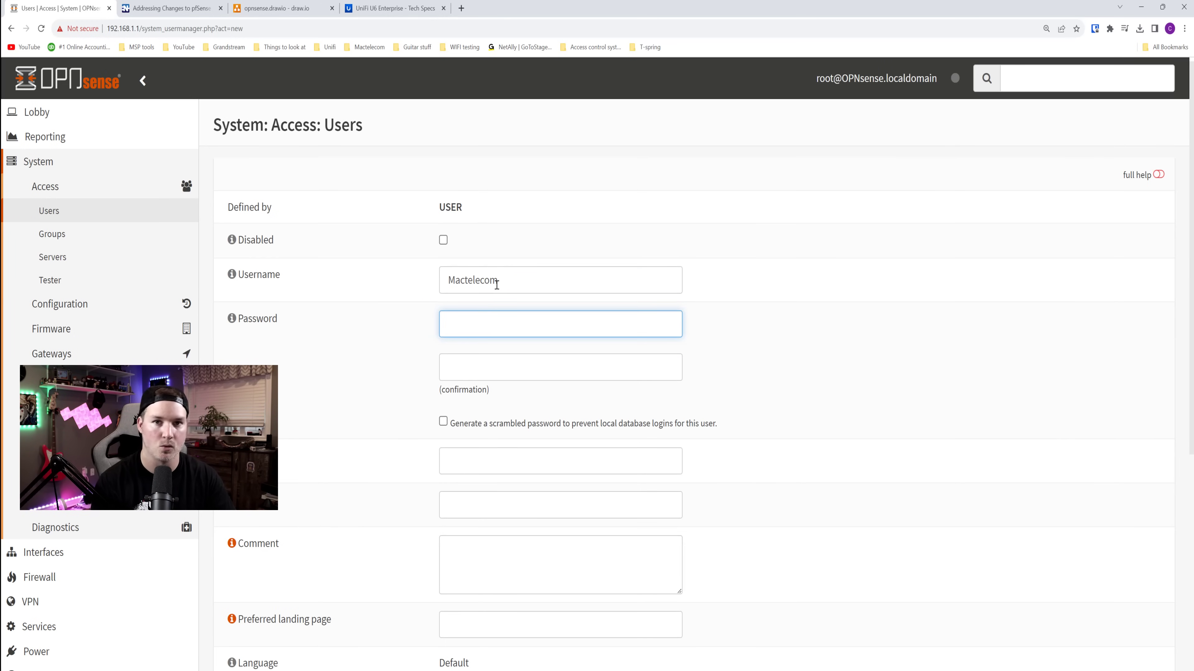
type("********")
key("Tab")
scroll(467, 440, "down", 2)
type("********")
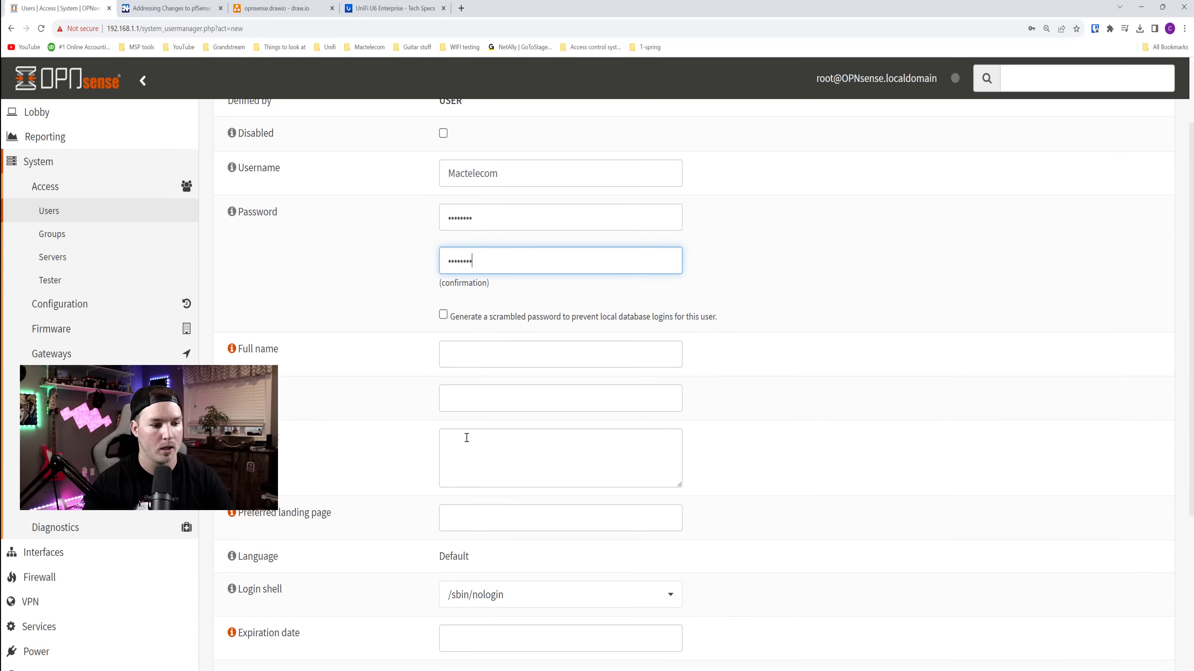
scroll(282, 459, "down", 3)
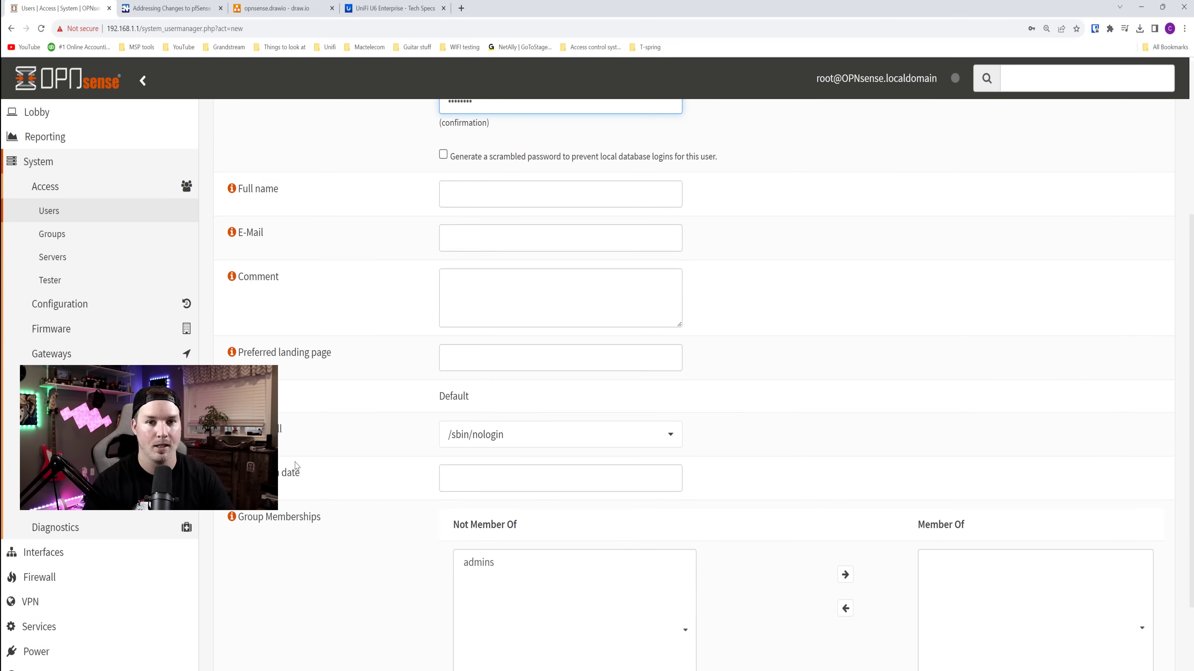
left_click(480, 564)
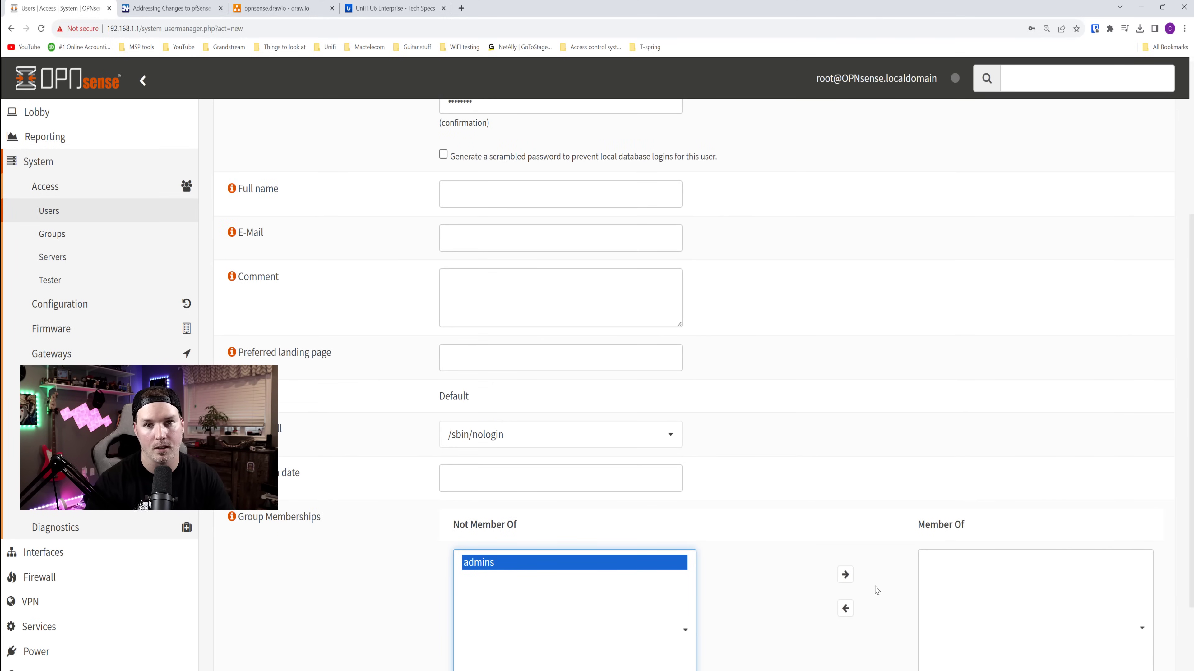
left_click(848, 583)
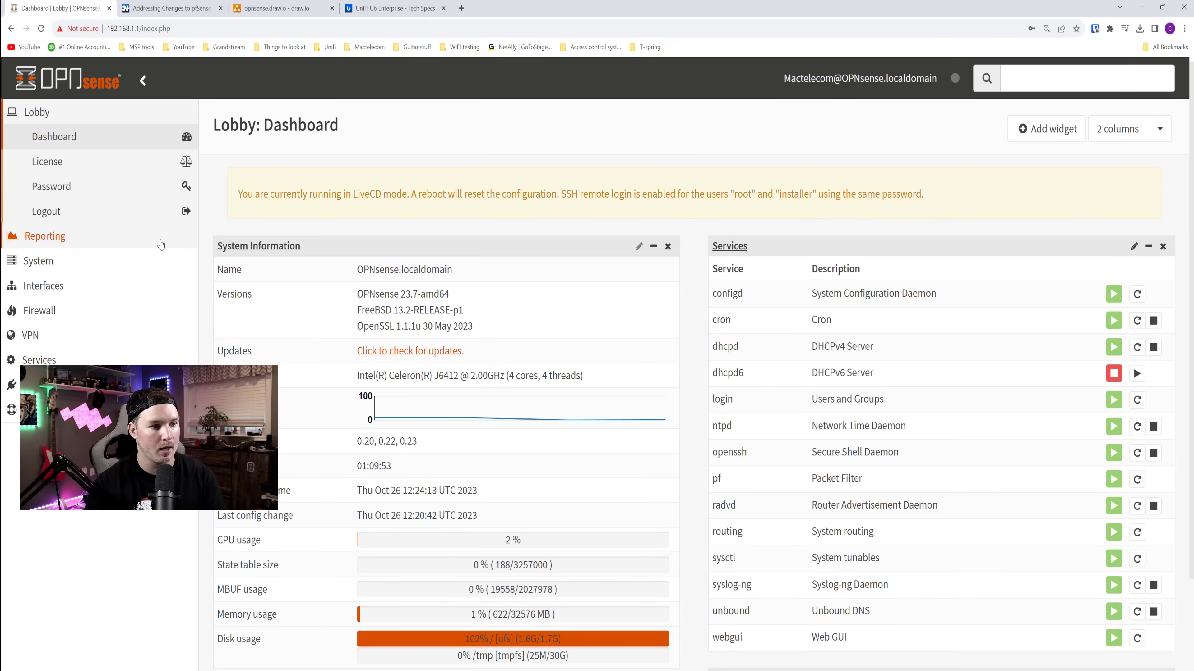
- Edit the root account under System > Access > Users and mark it Disabled
left_click(108, 262)
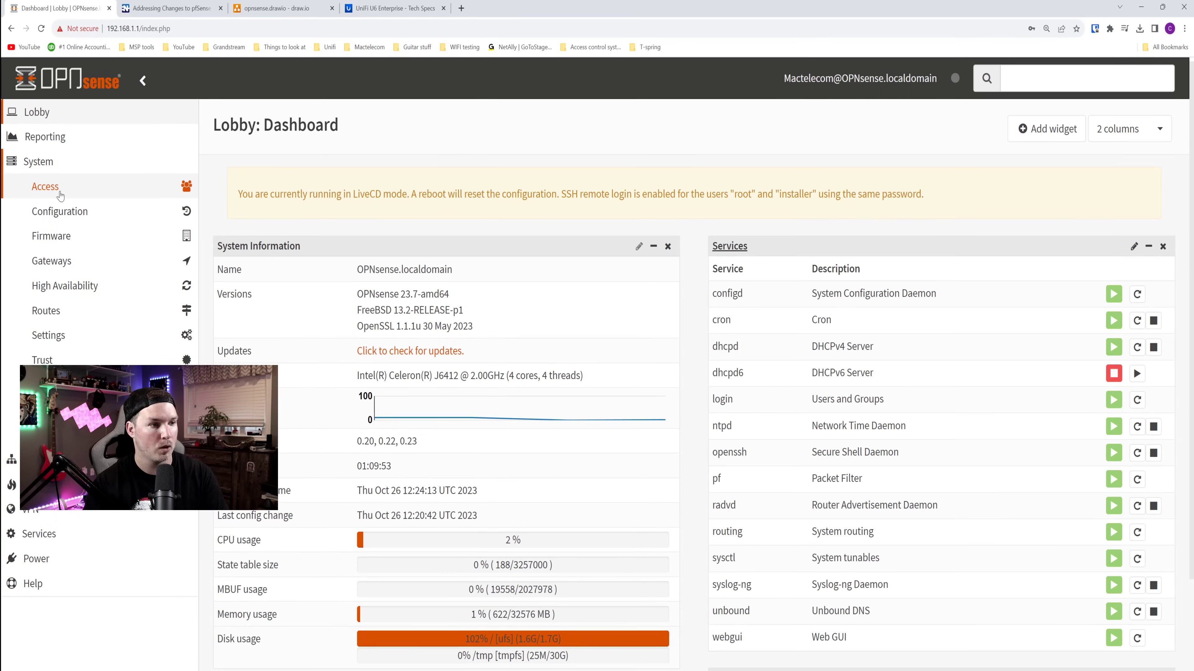
left_click(47, 187)
left_click(64, 211)
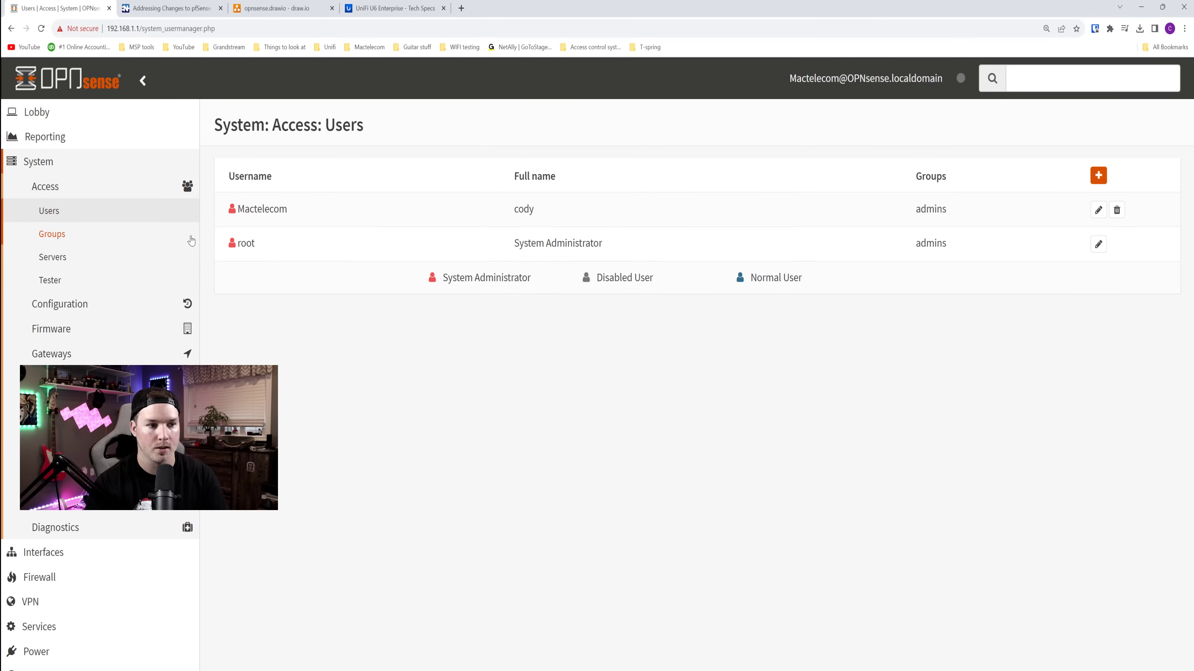
left_click(1098, 244)
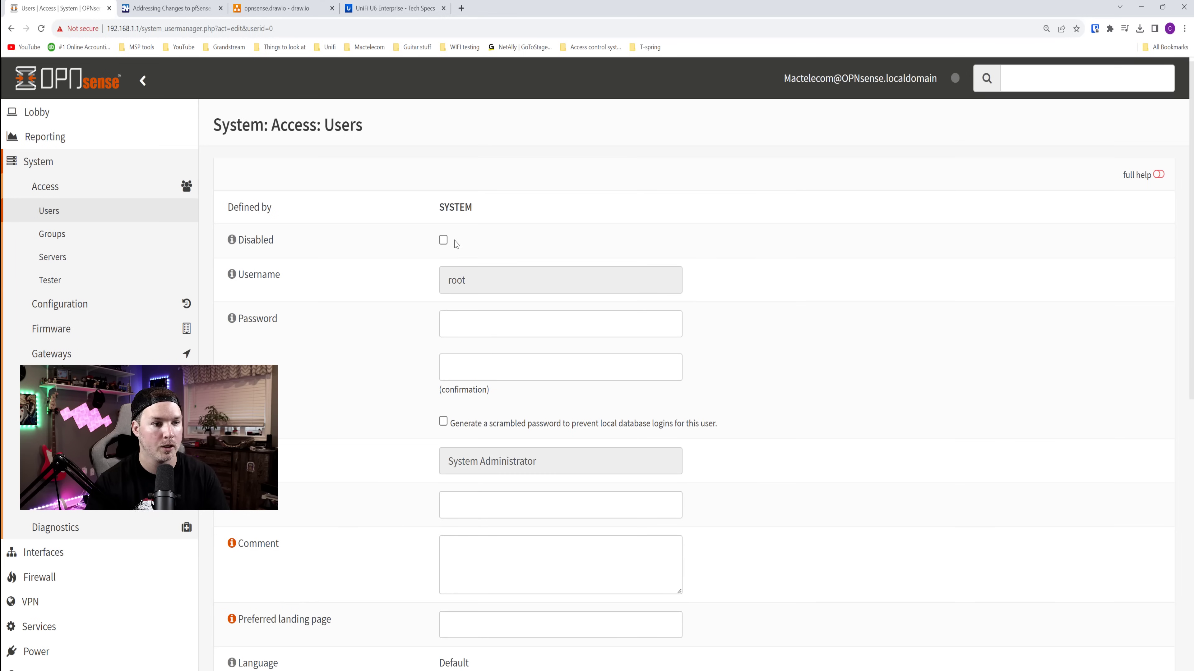
left_click(443, 240)
scroll(573, 338, "down", 10)
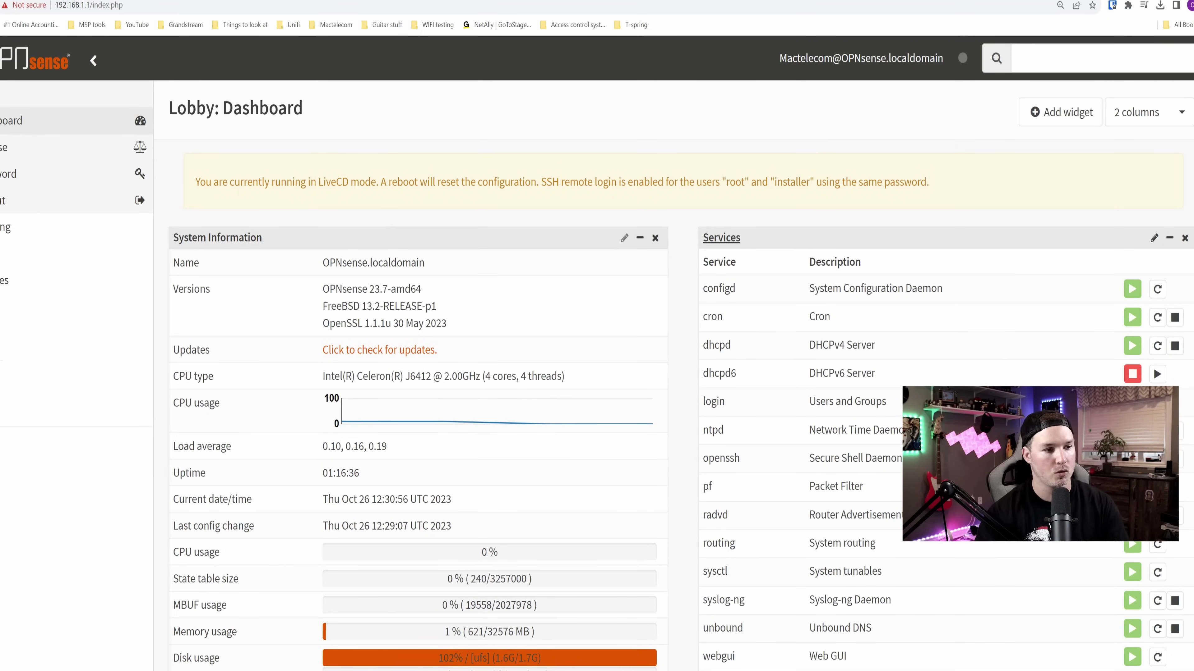
- Under Interfaces > Other Types > VLAN, add VLAN tag 11 named 'Staff' on igc0
left_click(16, 282)
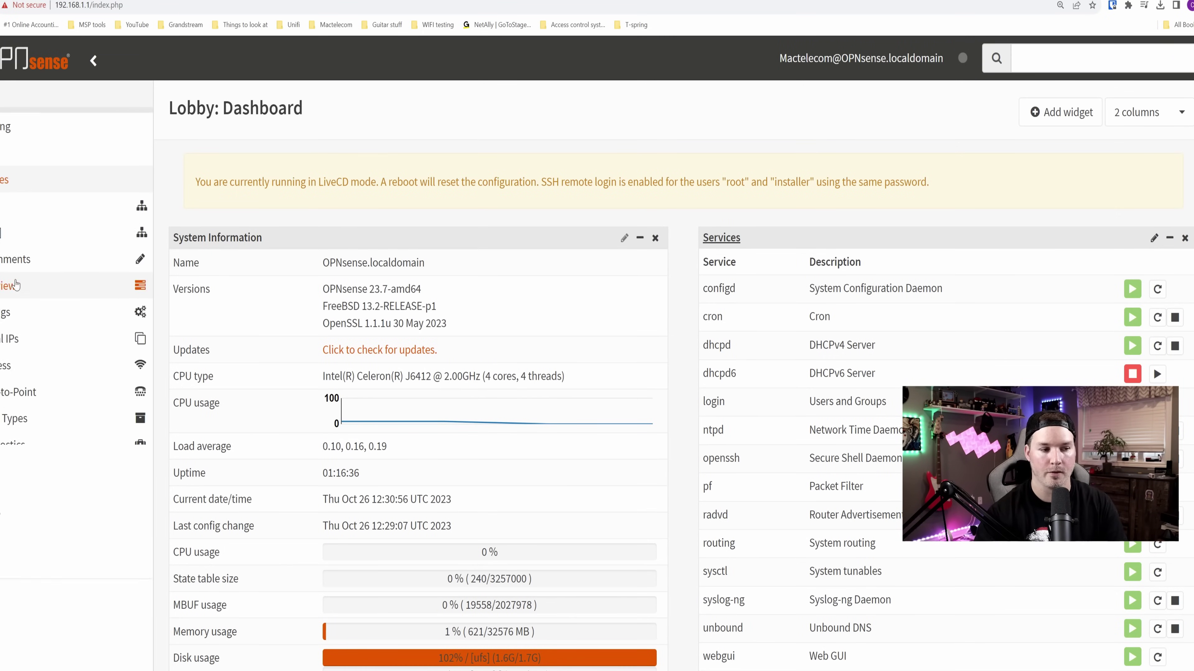
left_click(18, 426)
left_click(12, 564)
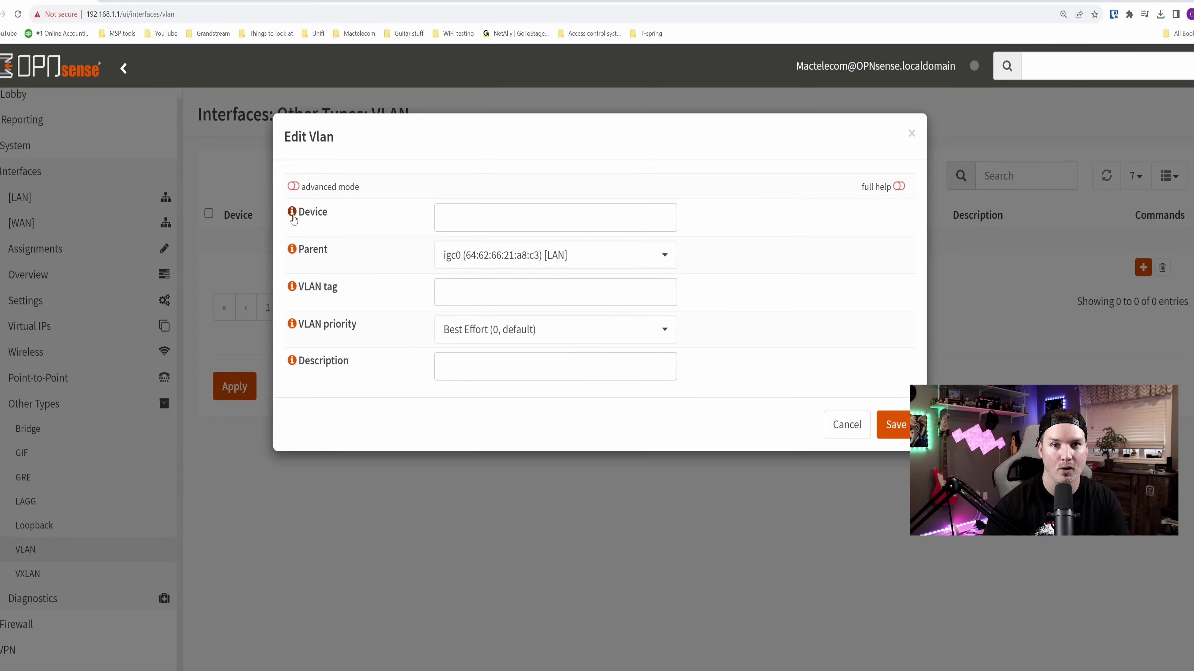
left_click(292, 216)
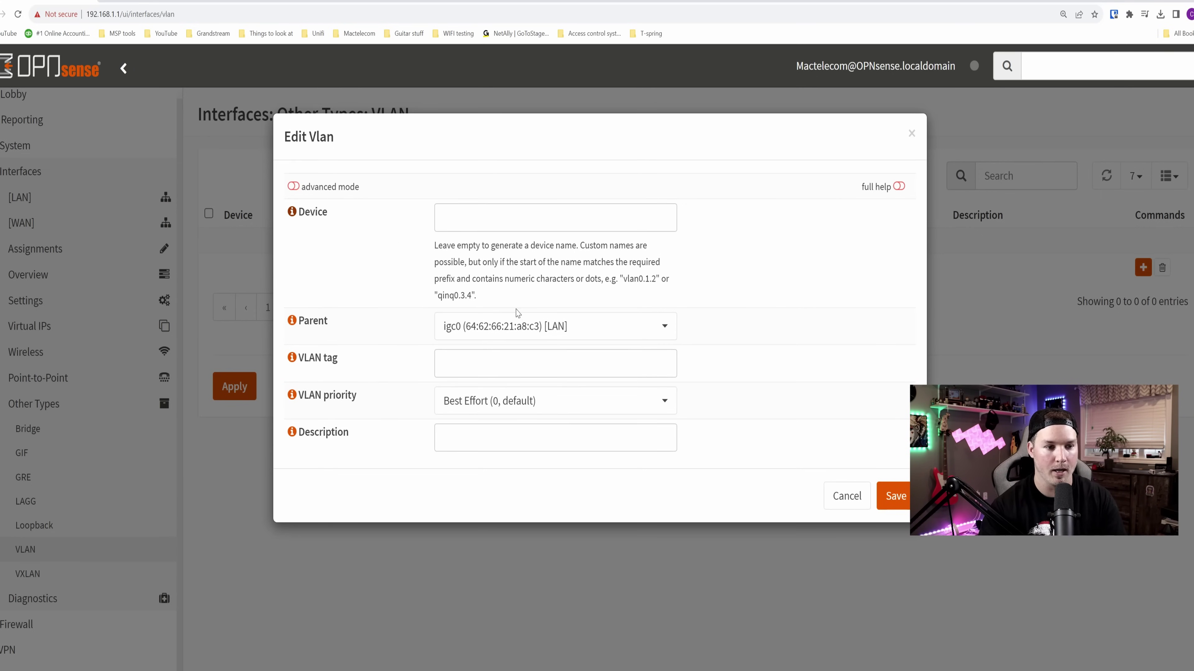
left_click(293, 213)
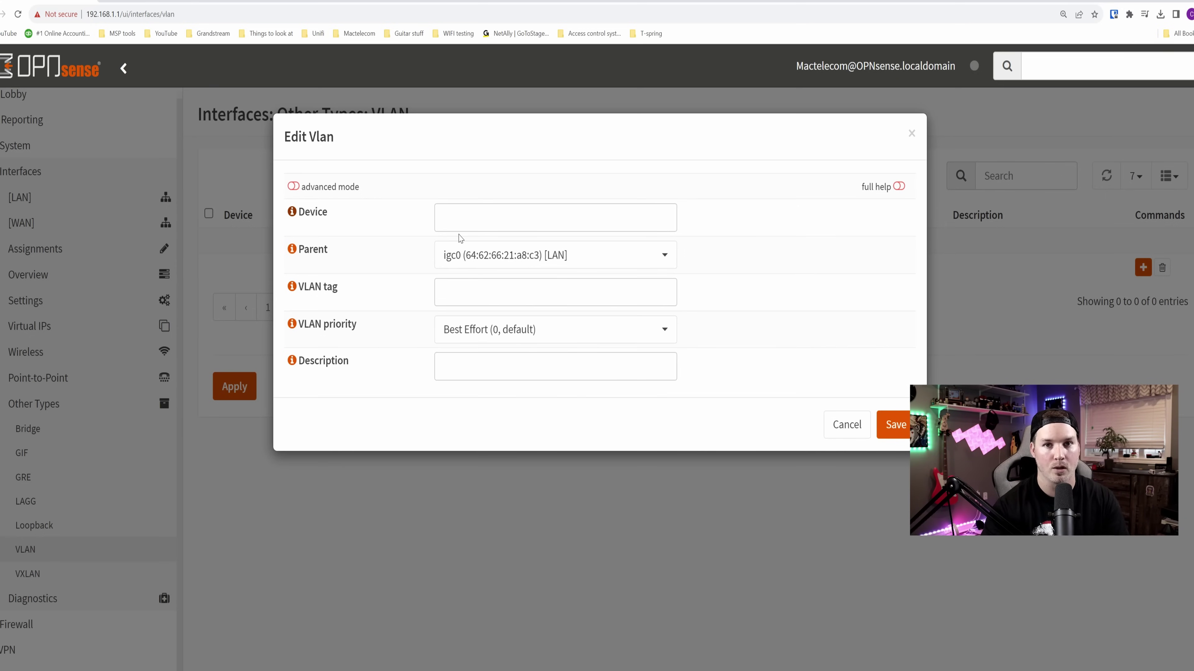
left_click(487, 288)
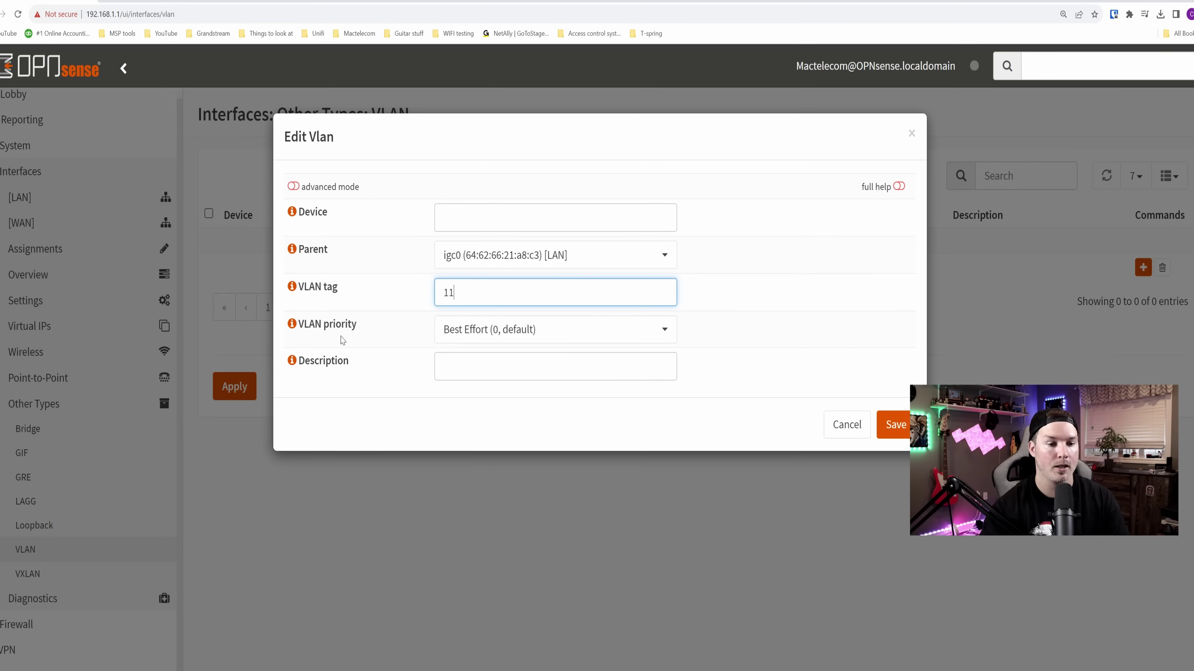
left_click(455, 365)
type("Staff")
key("Return")
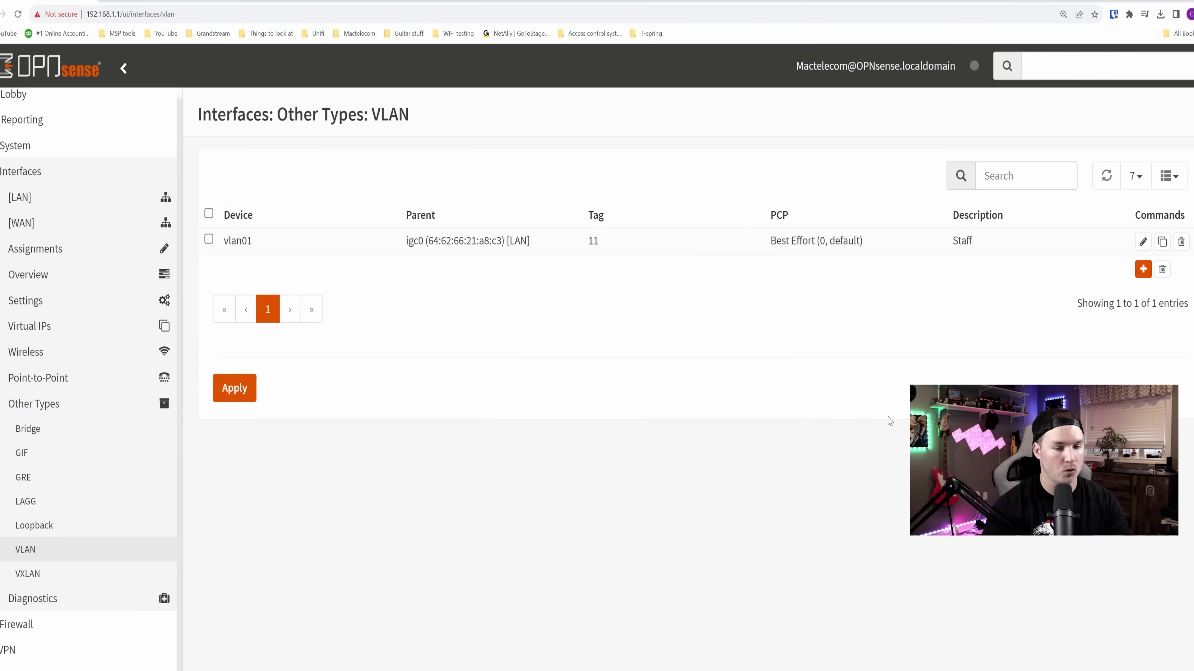
- Add a second VLAN with tag 12, described 'Guest'
left_click(1149, 277)
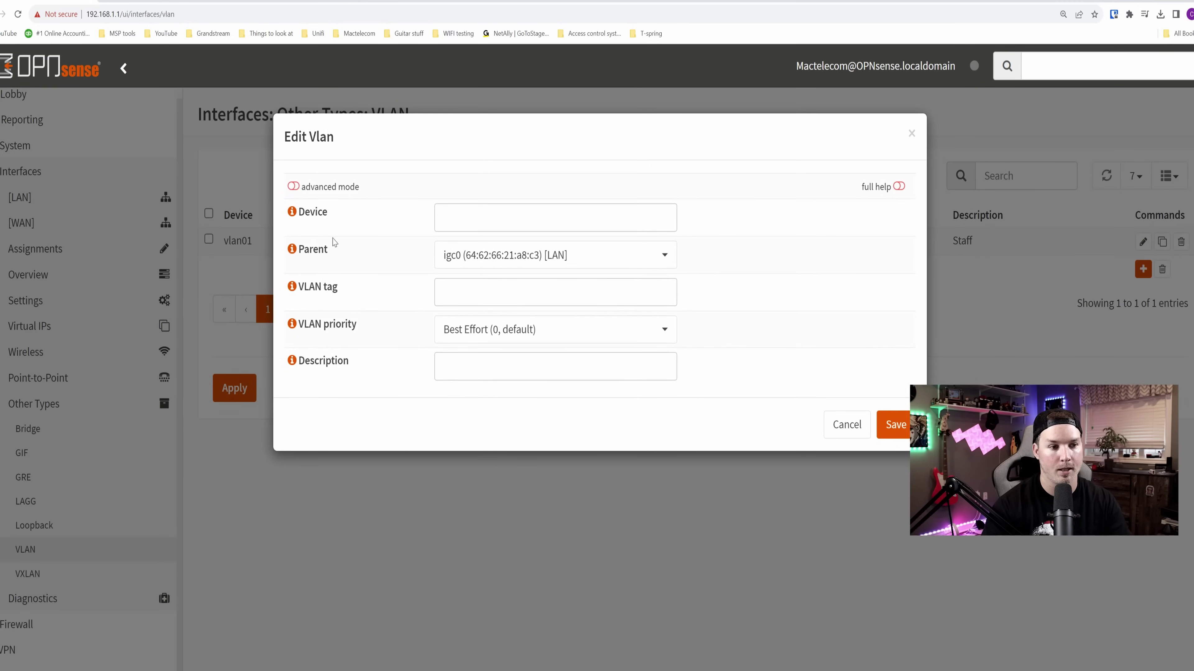
left_click(532, 292)
type("12")
left_click(504, 365)
type("G")
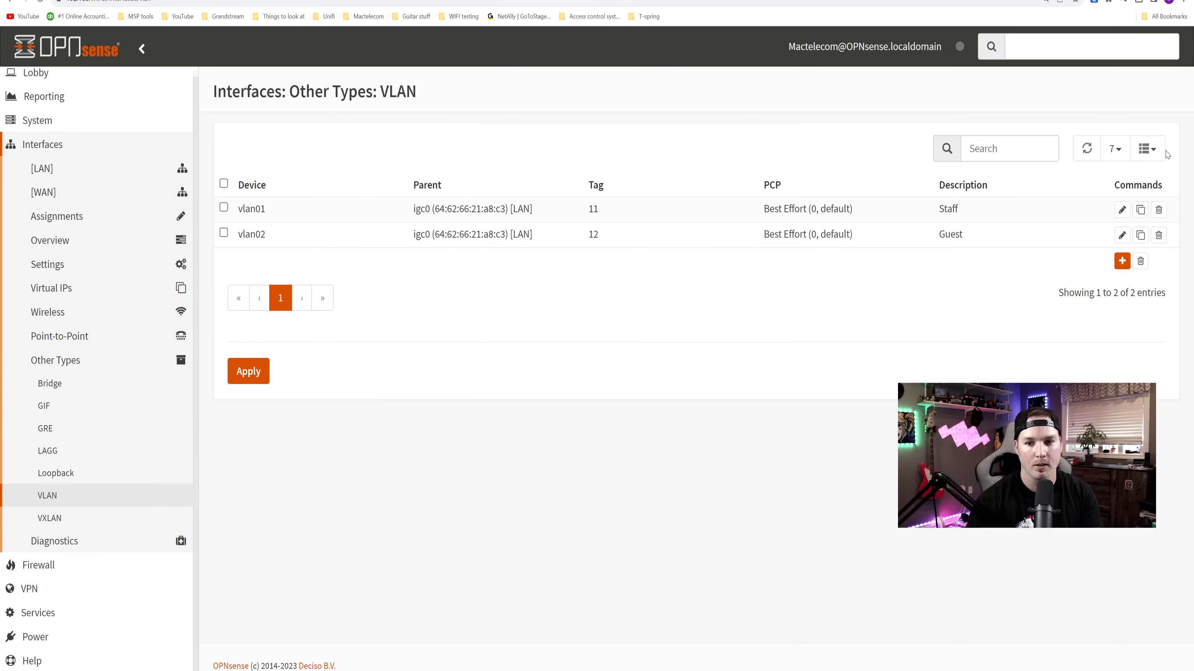
- Change the device names to vlan011 for Staff and vlan012 for Guest, then apply
left_click(1122, 210)
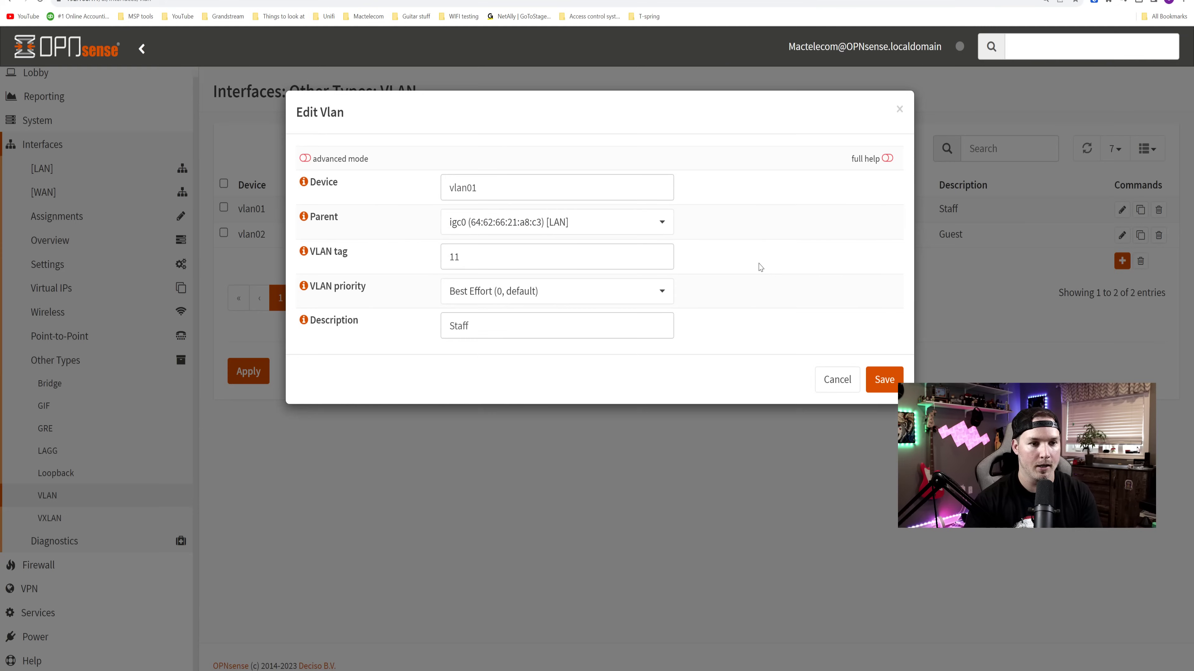
left_click(477, 187)
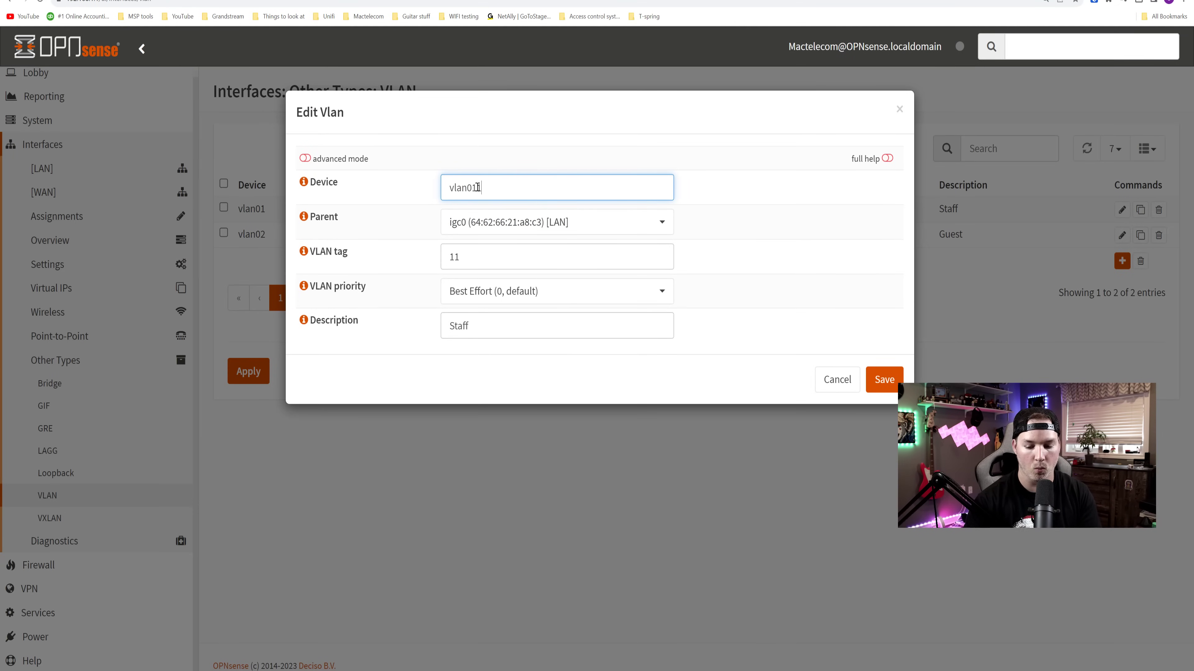
left_click(881, 374)
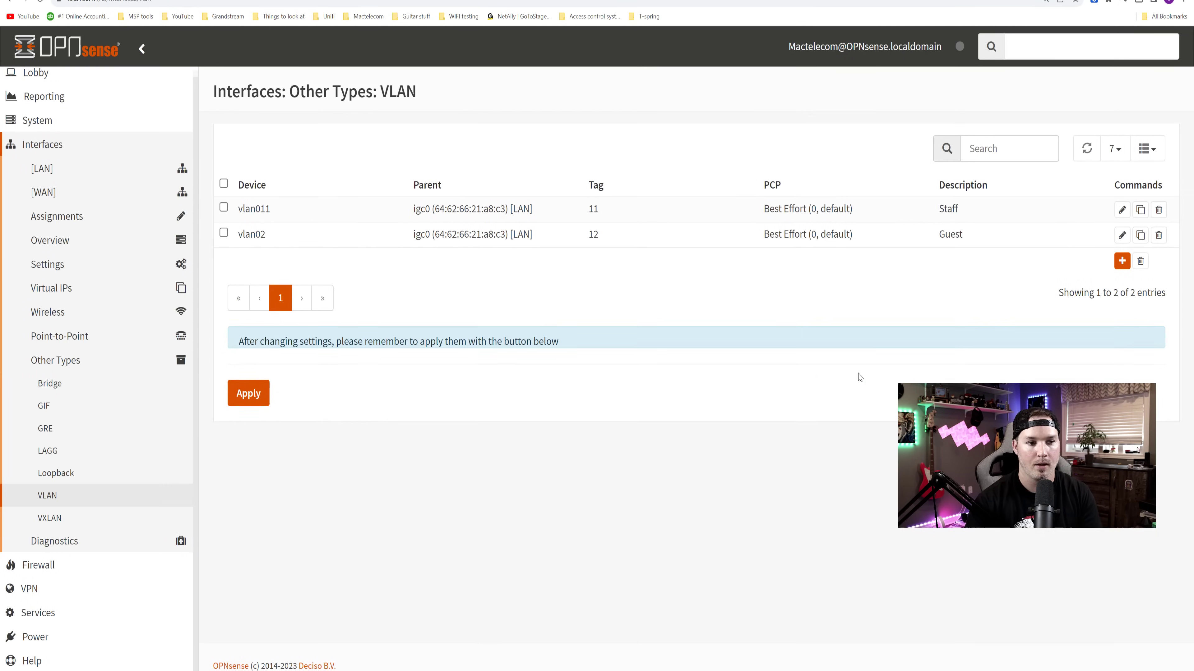
left_click(1122, 235)
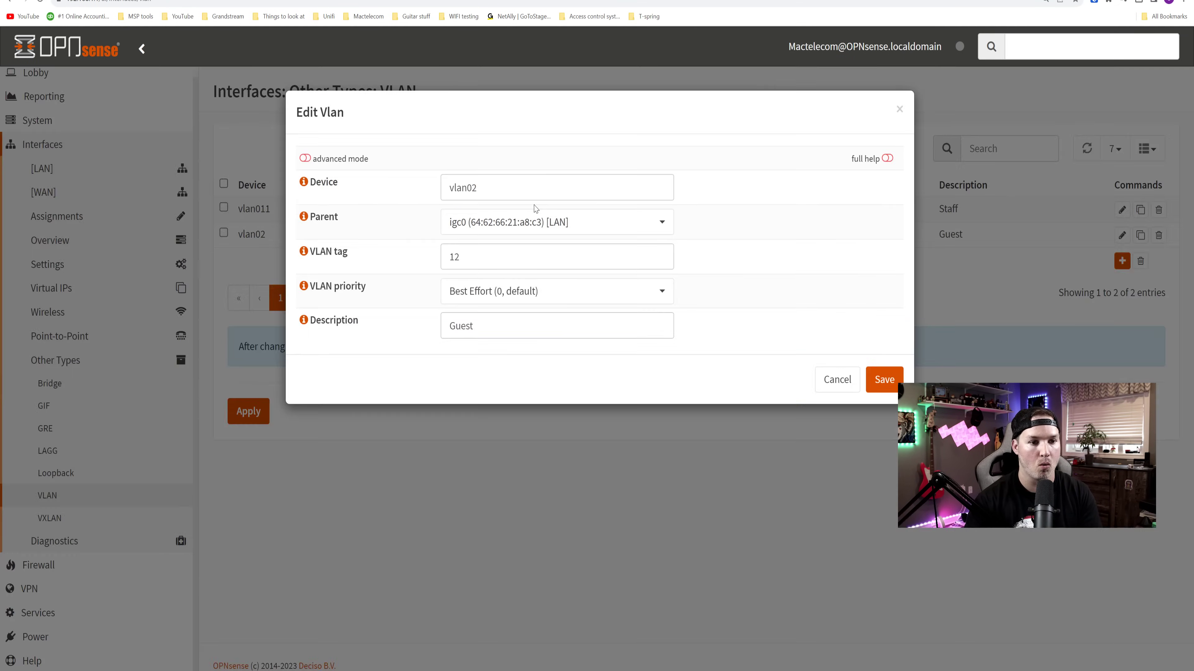
key("Left")
type("1")
key("Return")
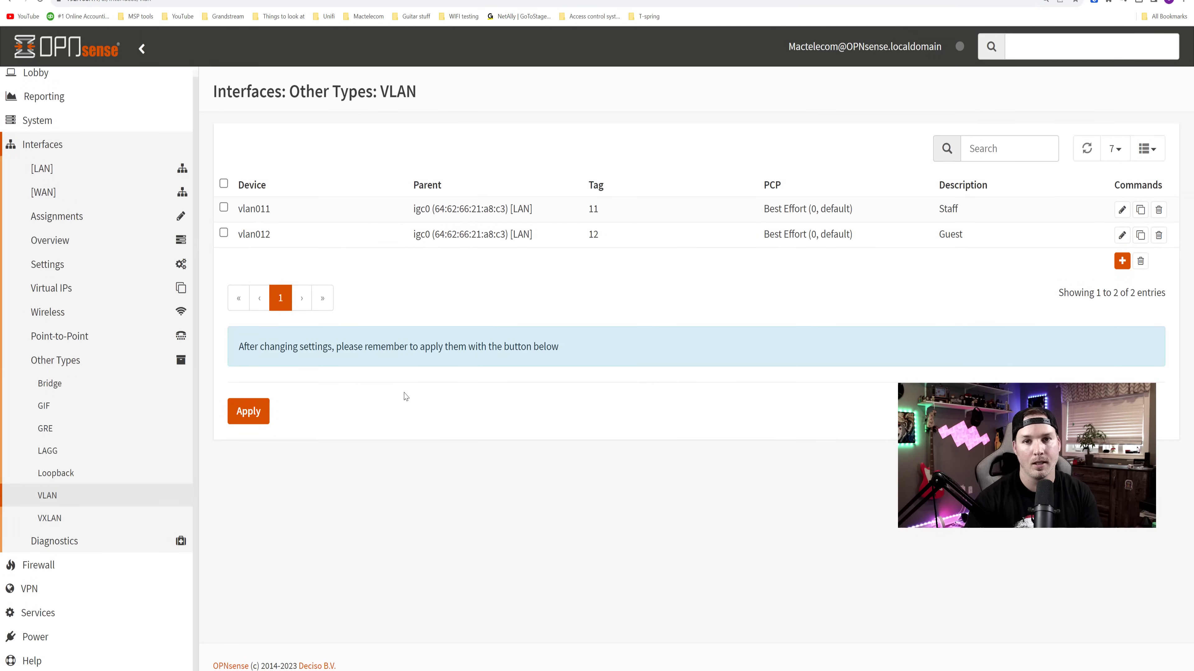
left_click(256, 412)
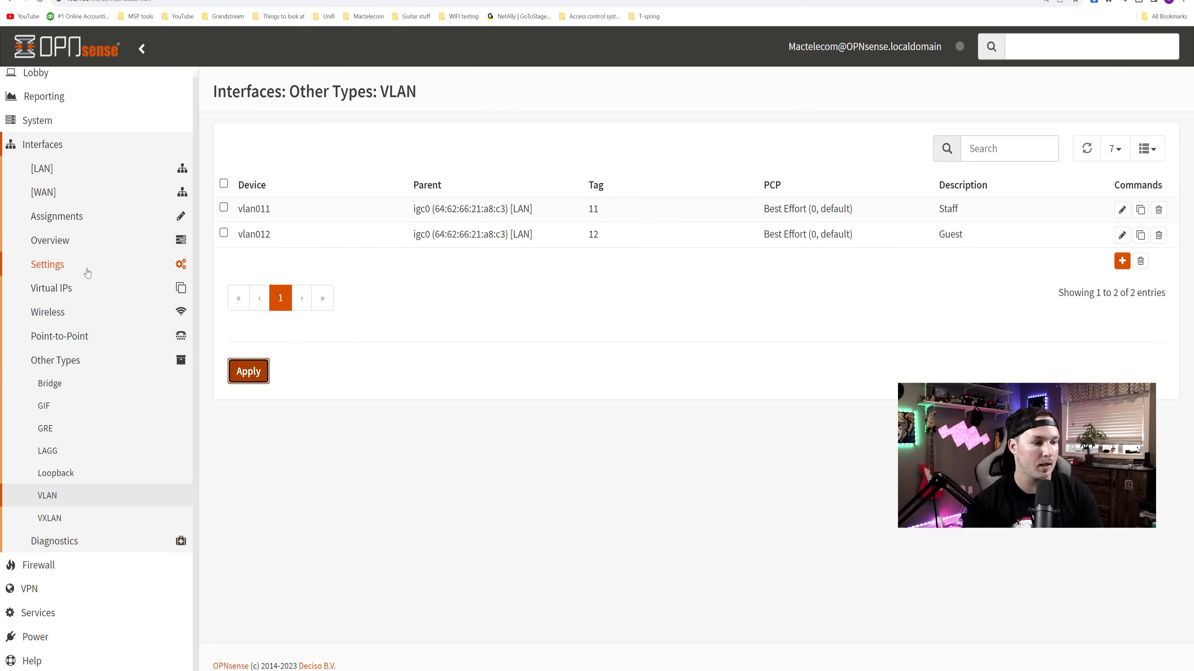
- On Interfaces > Assignments, add vlan011 Staff and vlan012 Guest as new interfaces
left_click(53, 148)
left_click(52, 150)
left_click(70, 224)
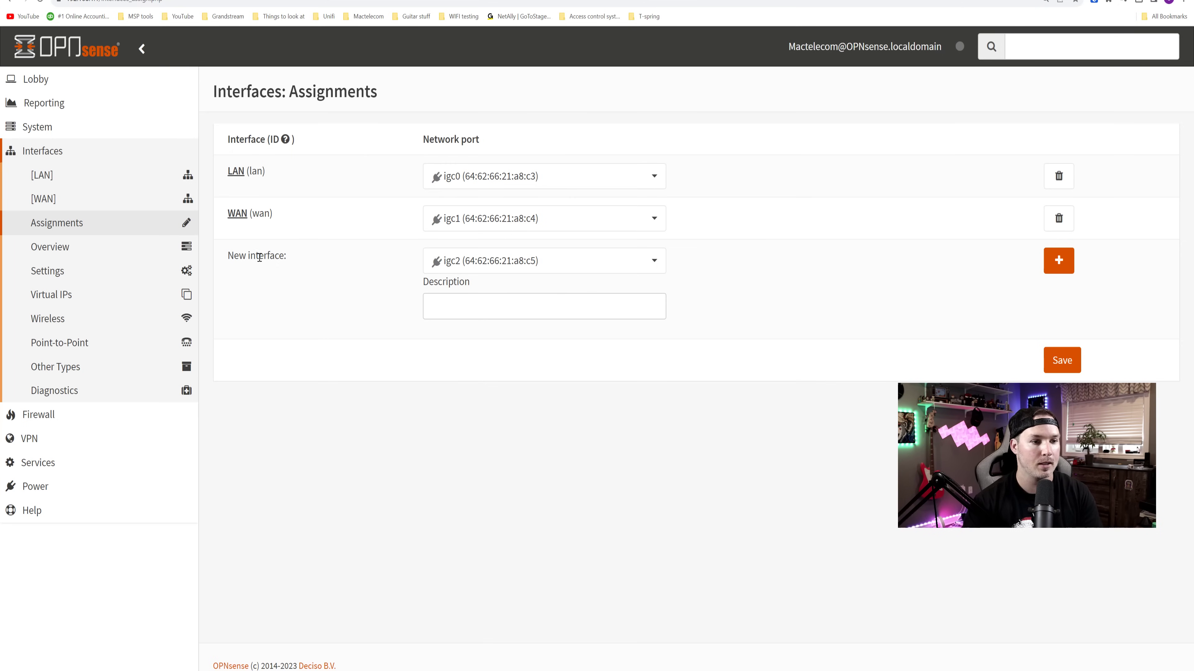
left_click(534, 263)
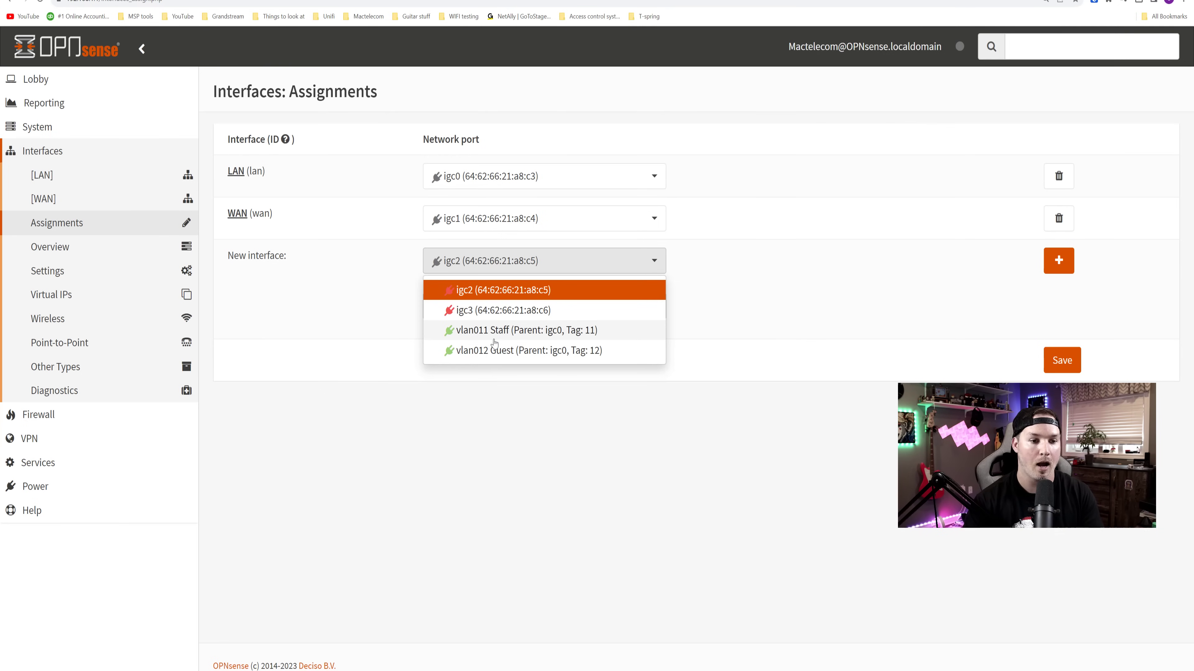
left_click(496, 331)
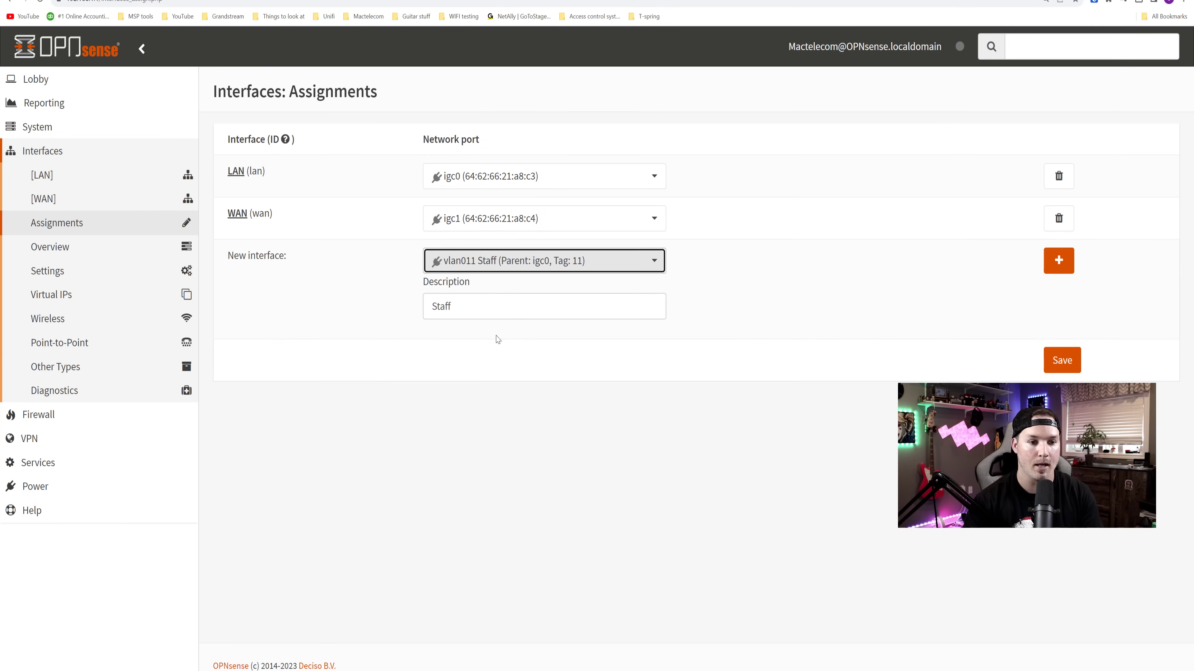
left_click(1060, 263)
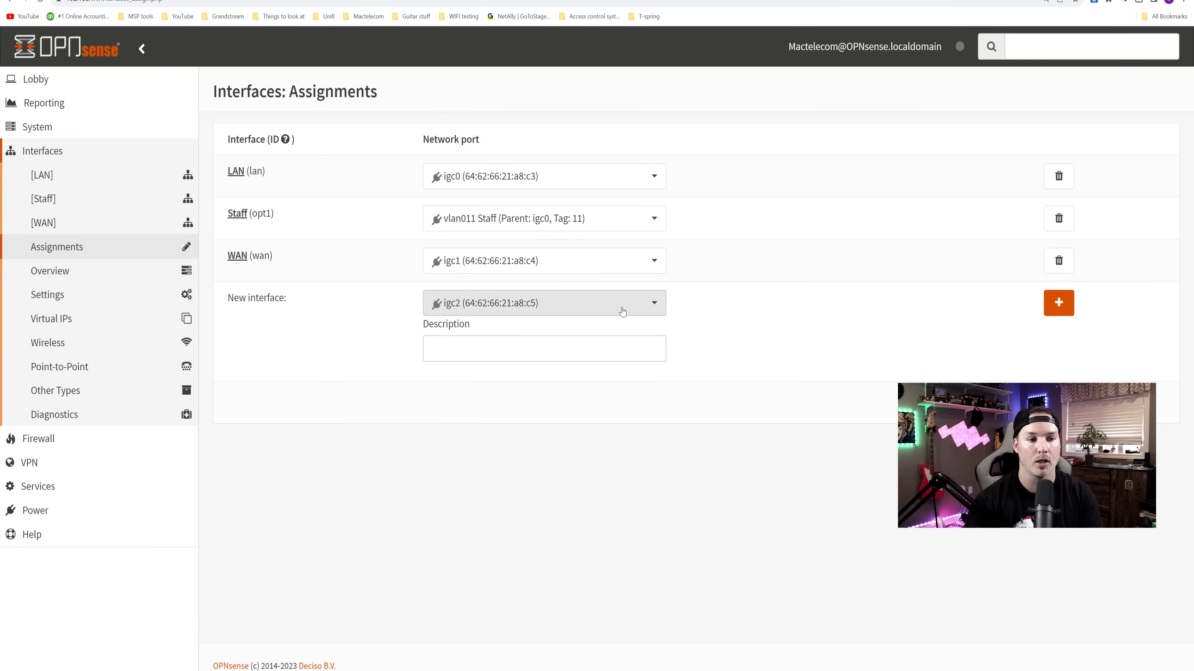
left_click(622, 311)
left_click(603, 374)
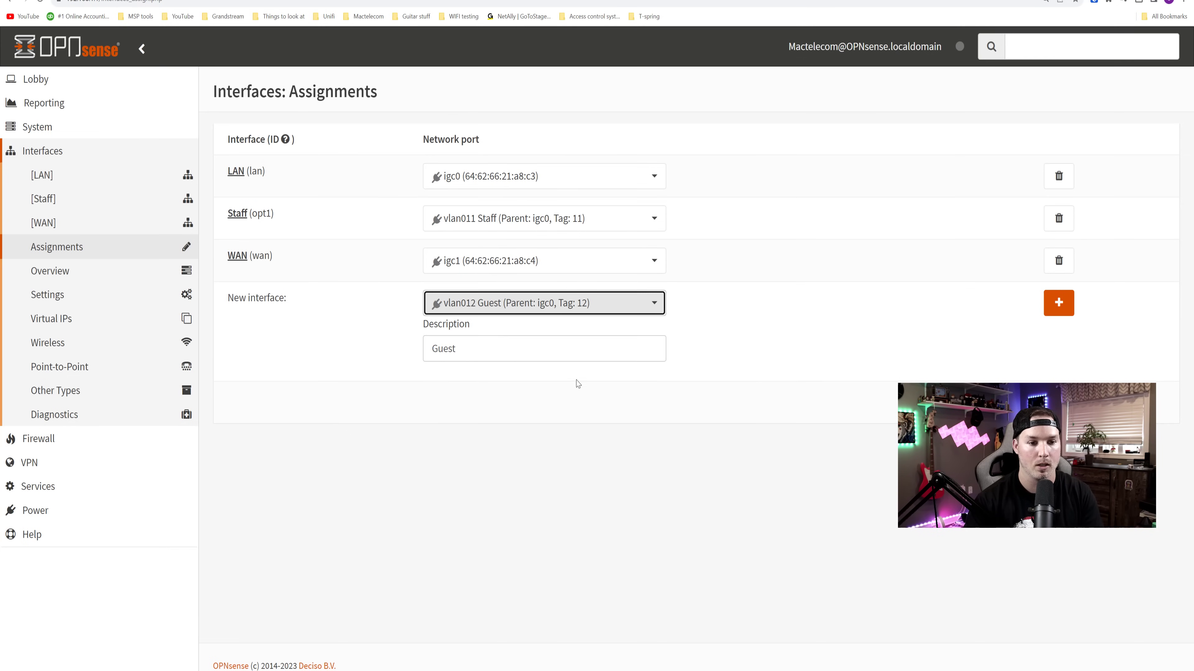
left_click(1057, 304)
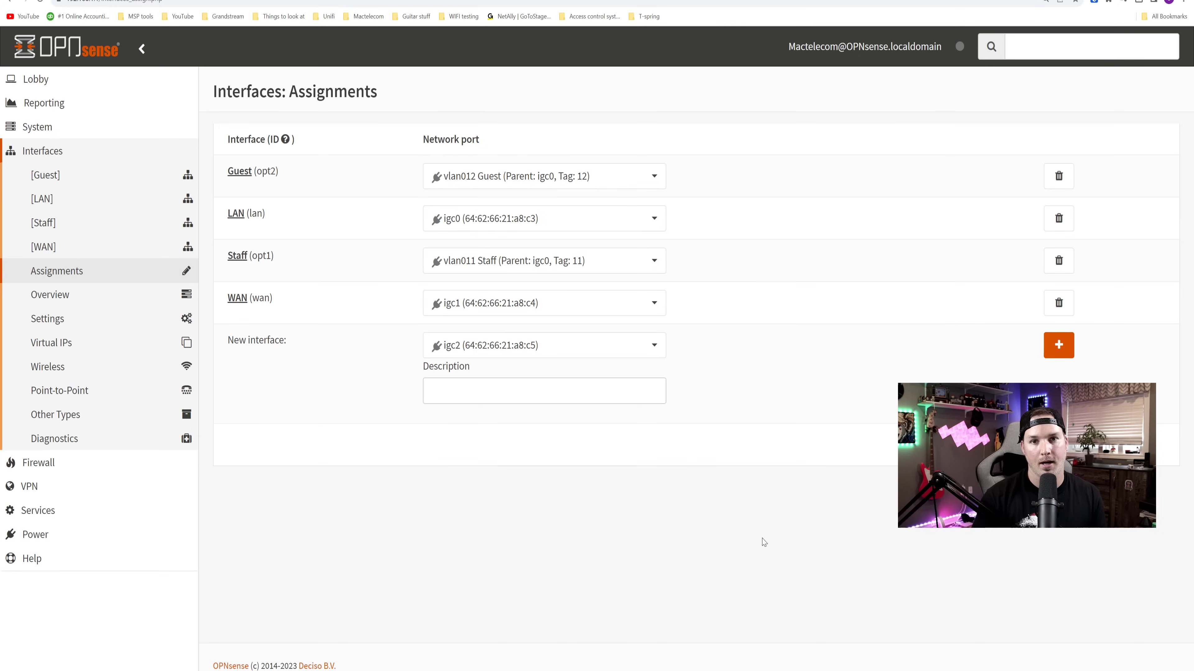
- Enable the Staff interface with Static IPv4, then check its 192.168.11.1 address in draw.io
left_click(242, 257)
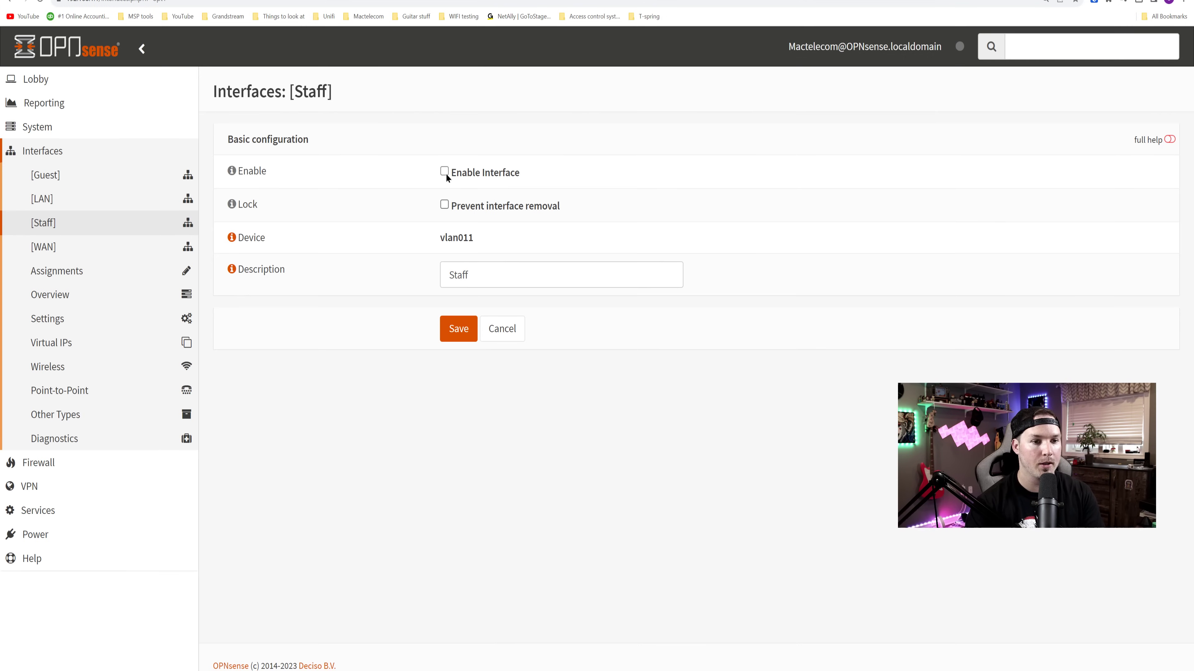
left_click(444, 171)
scroll(451, 235, "down", 2)
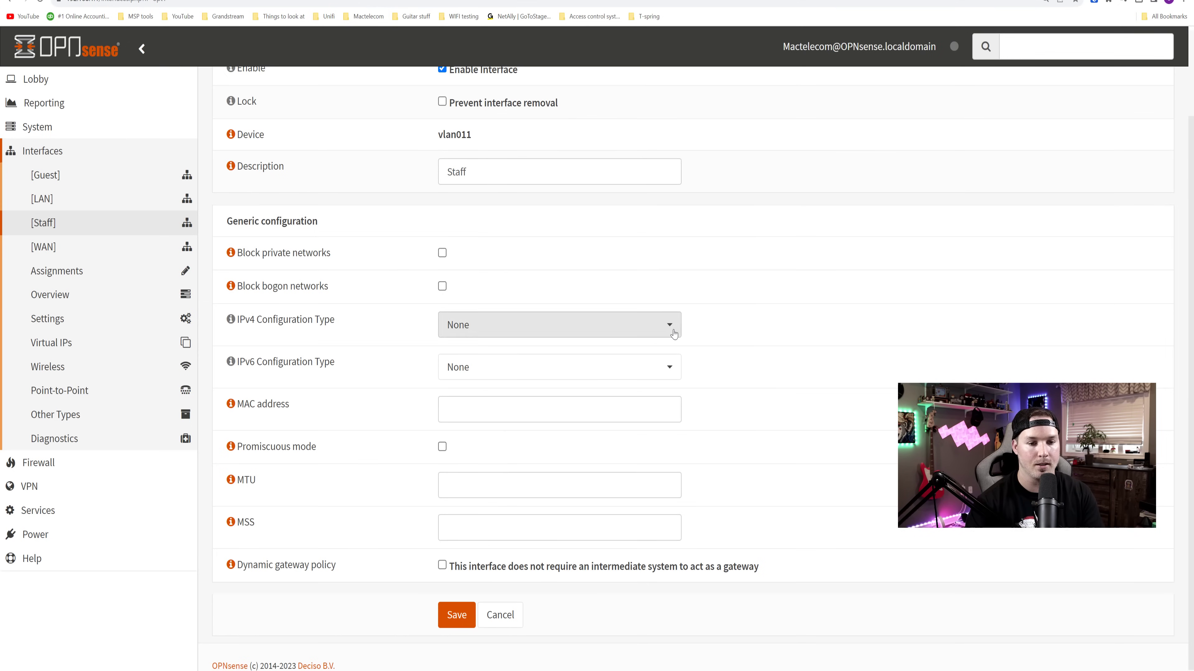
left_click(625, 325)
left_click(548, 380)
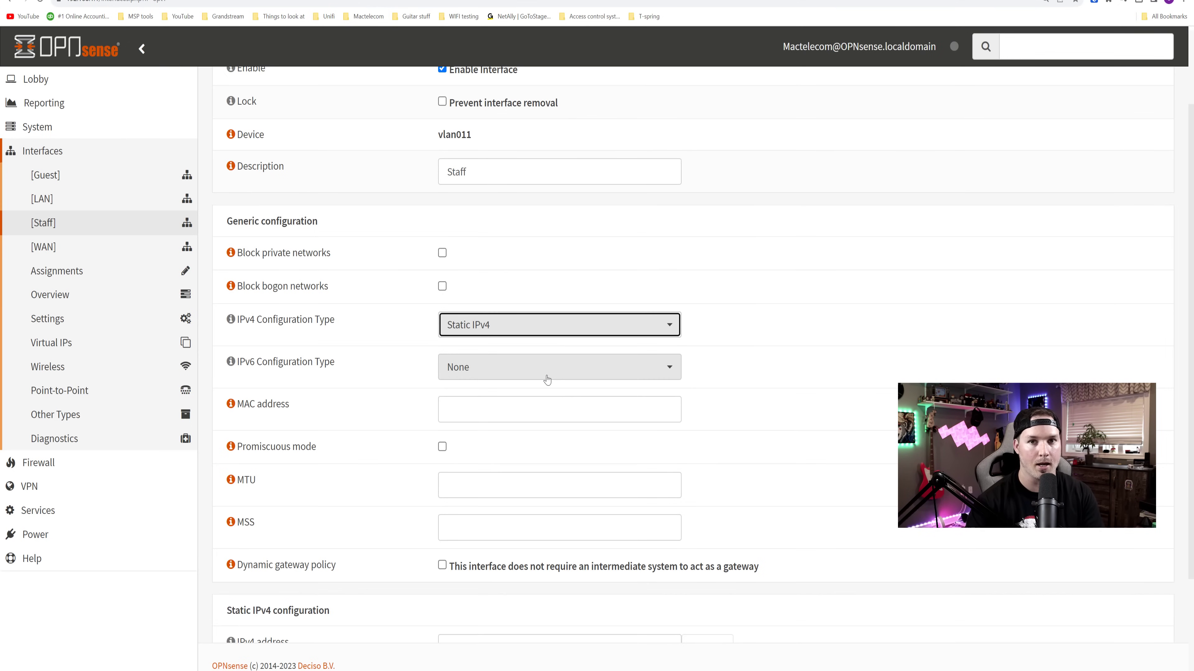
scroll(659, 416, "down", 3)
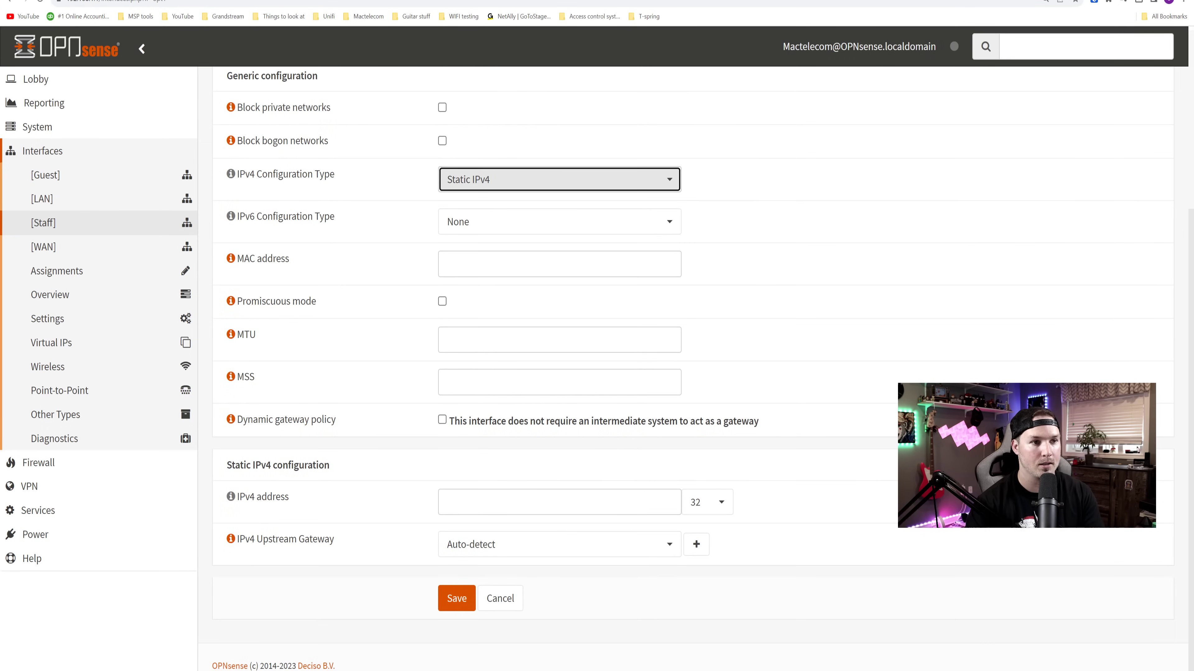
left_click(272, 1)
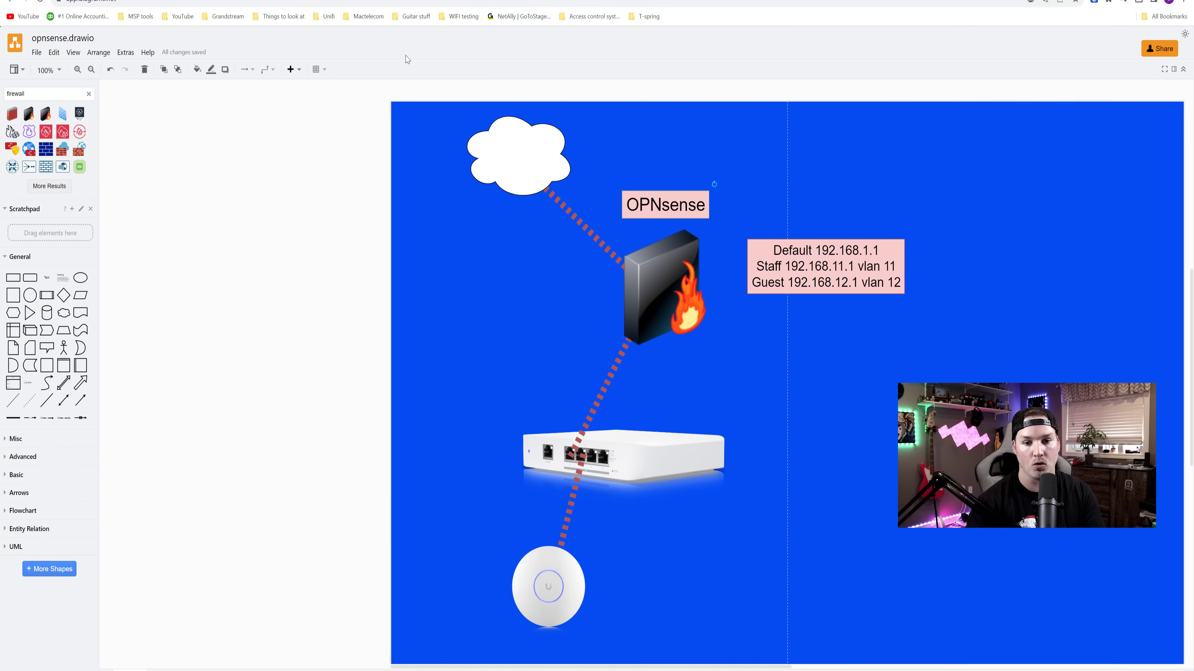
left_click(687, 234)
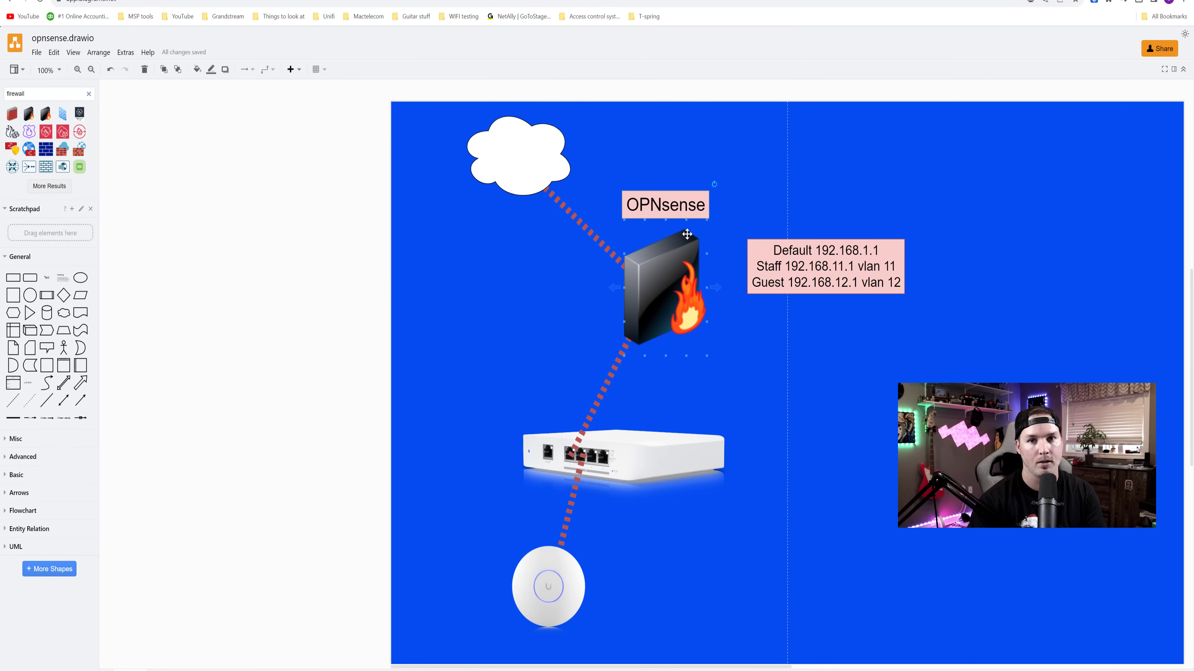
- Give the Staff interface IPv4 address 192.168.11.1 with a /24 prefix and save
left_click(658, 152)
key("ctrl+Tab")
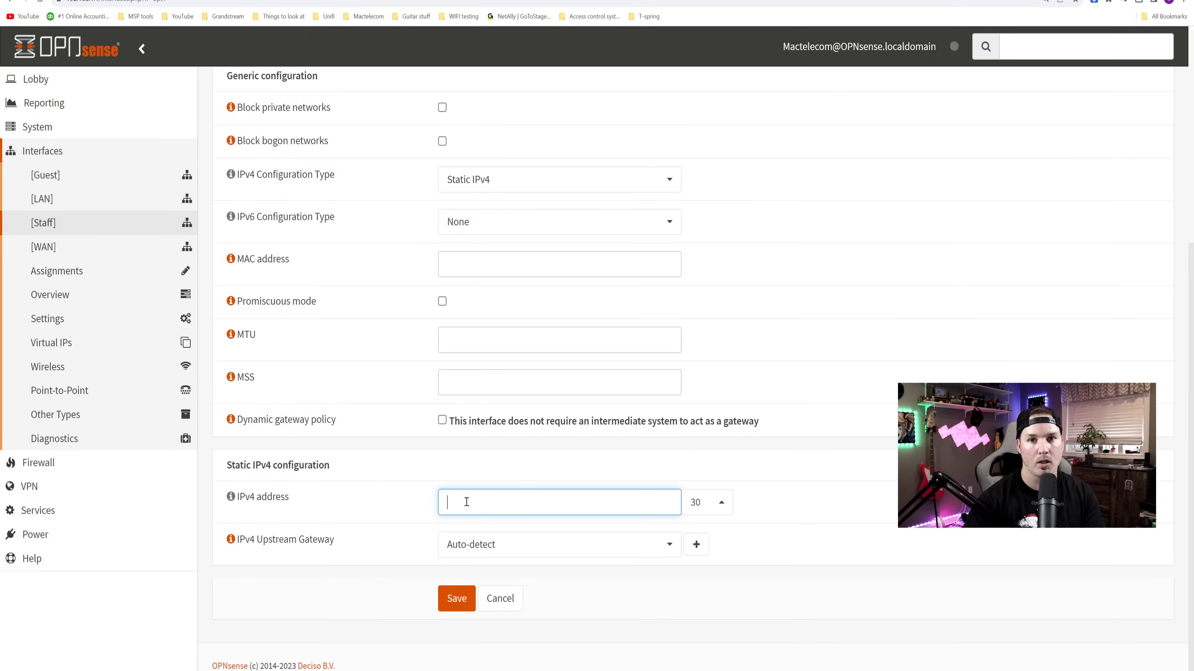
type("192.168.11.1")
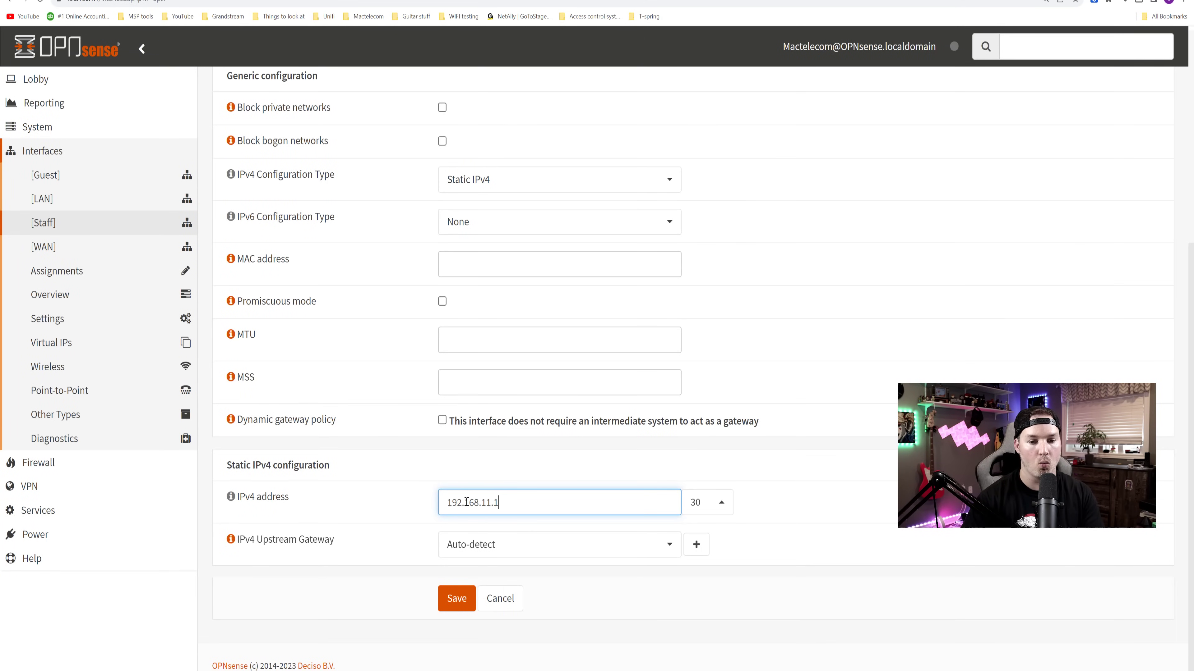
left_click(707, 507)
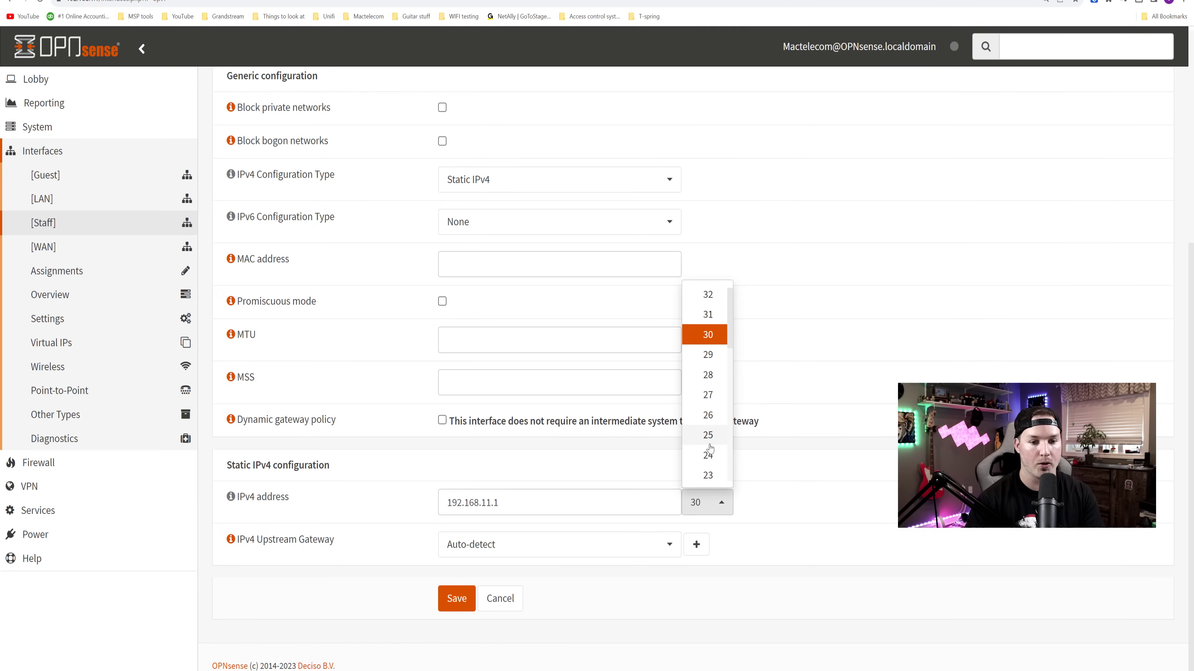
left_click(707, 456)
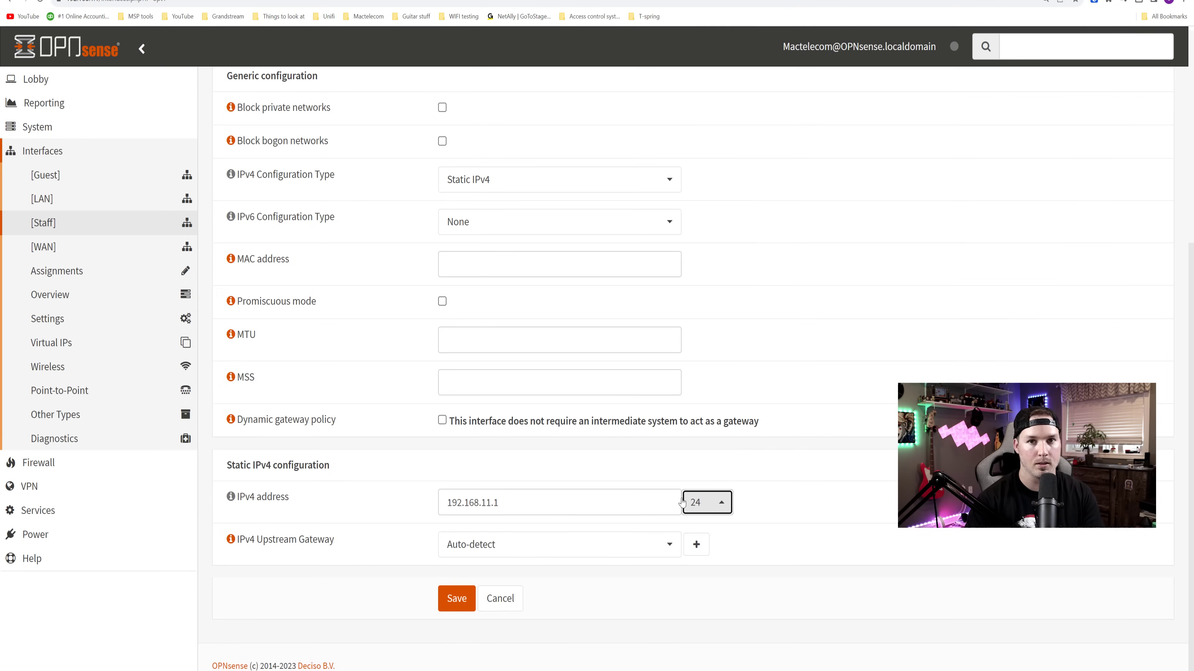
left_click(456, 598)
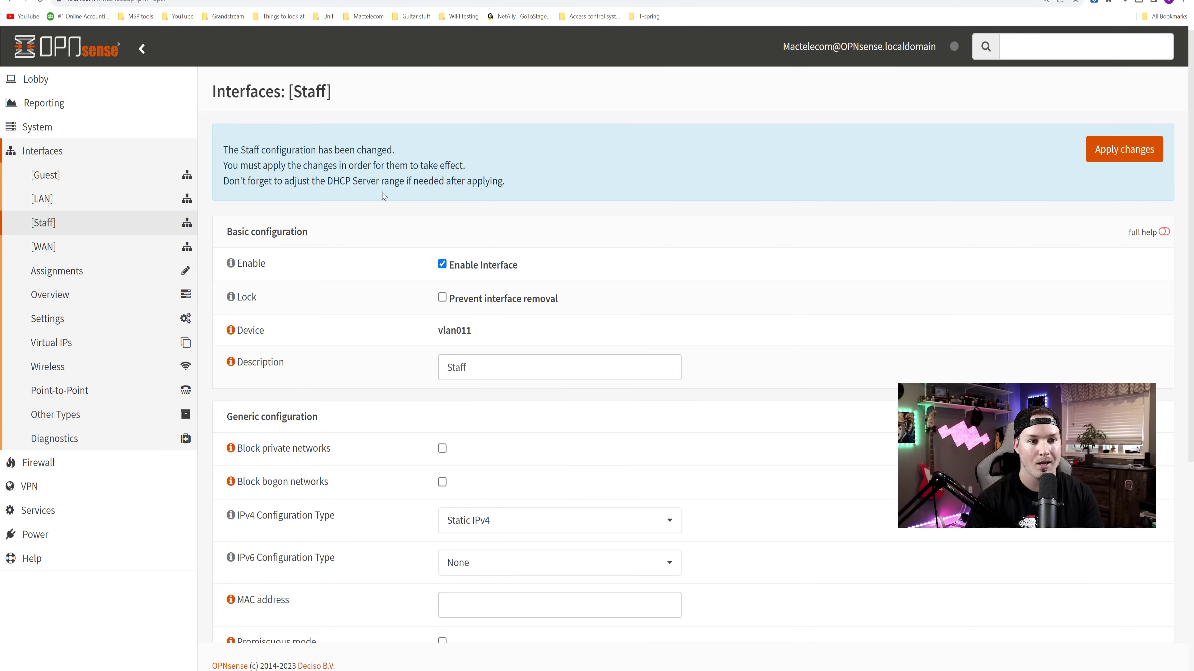
- Apply the Staff changes, then set Guest to Static IPv4 at 192.168.12.1 and save
left_click(1122, 151)
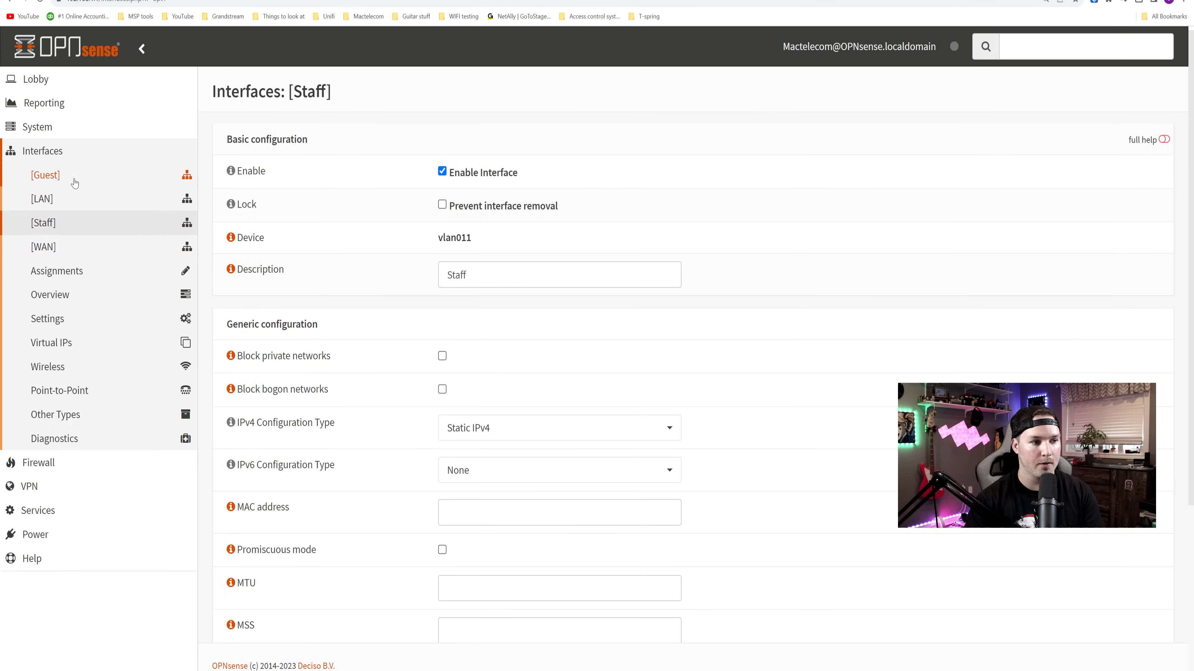
left_click(57, 182)
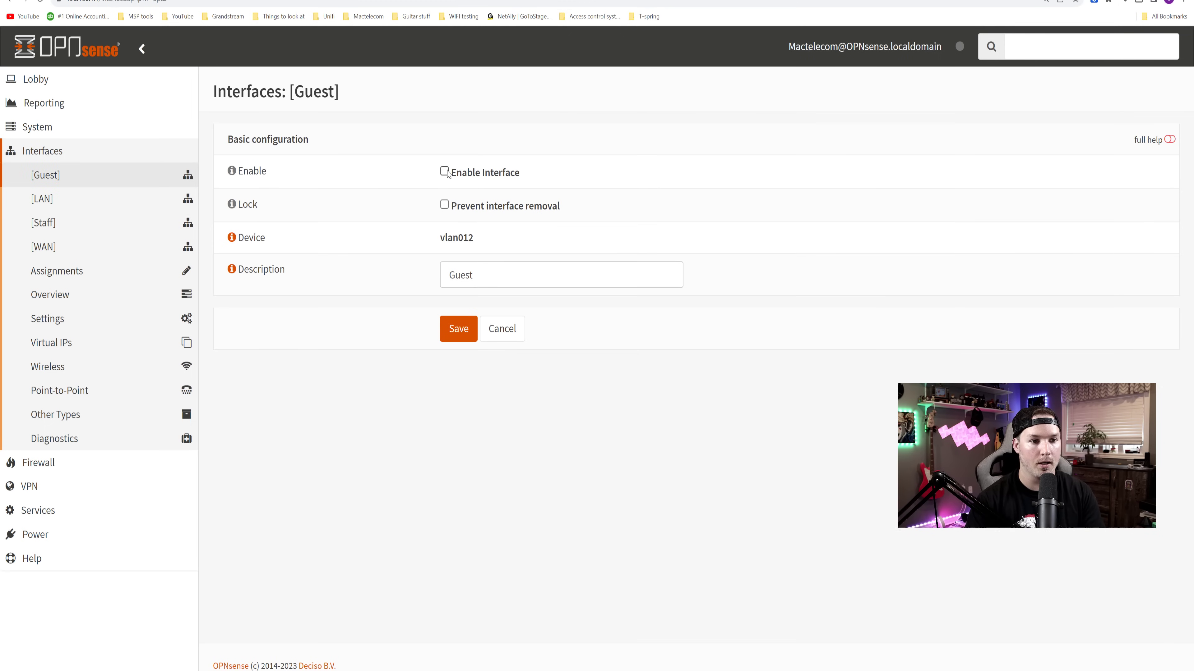
scroll(493, 425, "down", 3)
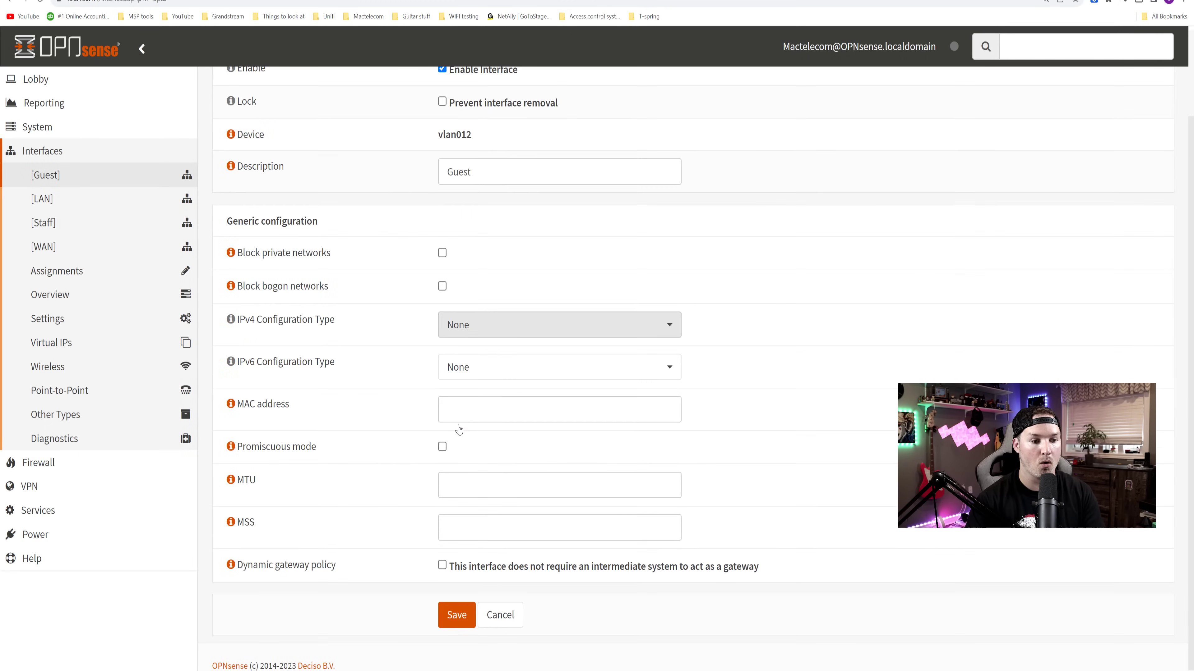
left_click(492, 335)
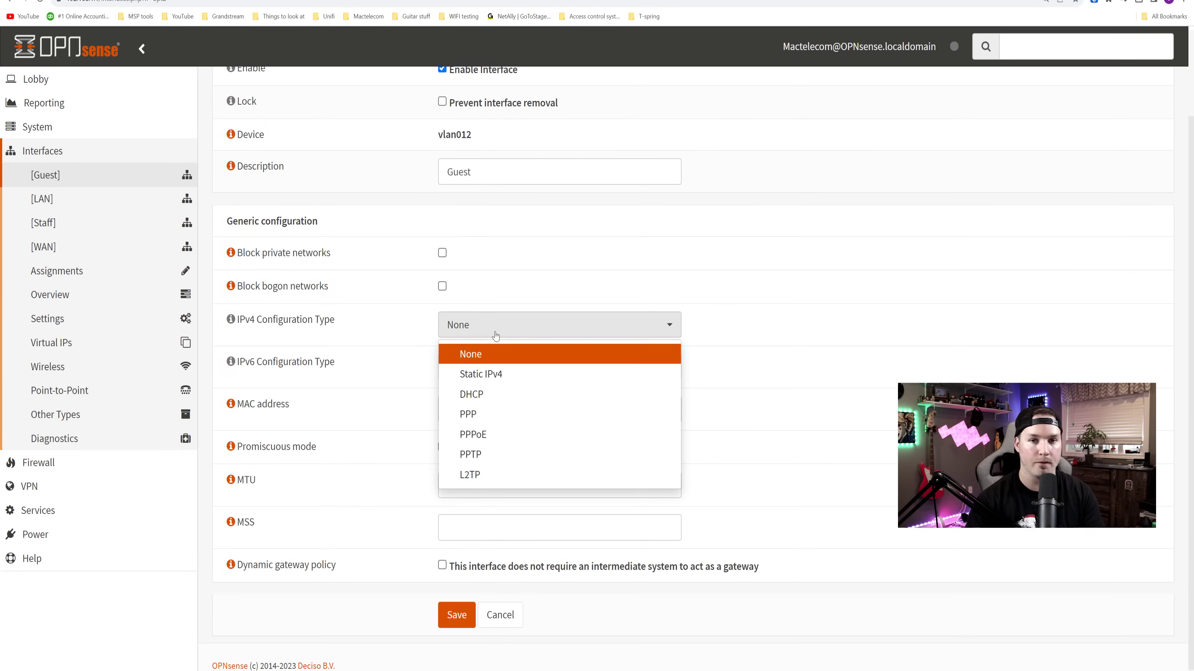
left_click(494, 377)
scroll(500, 385, "down", 3)
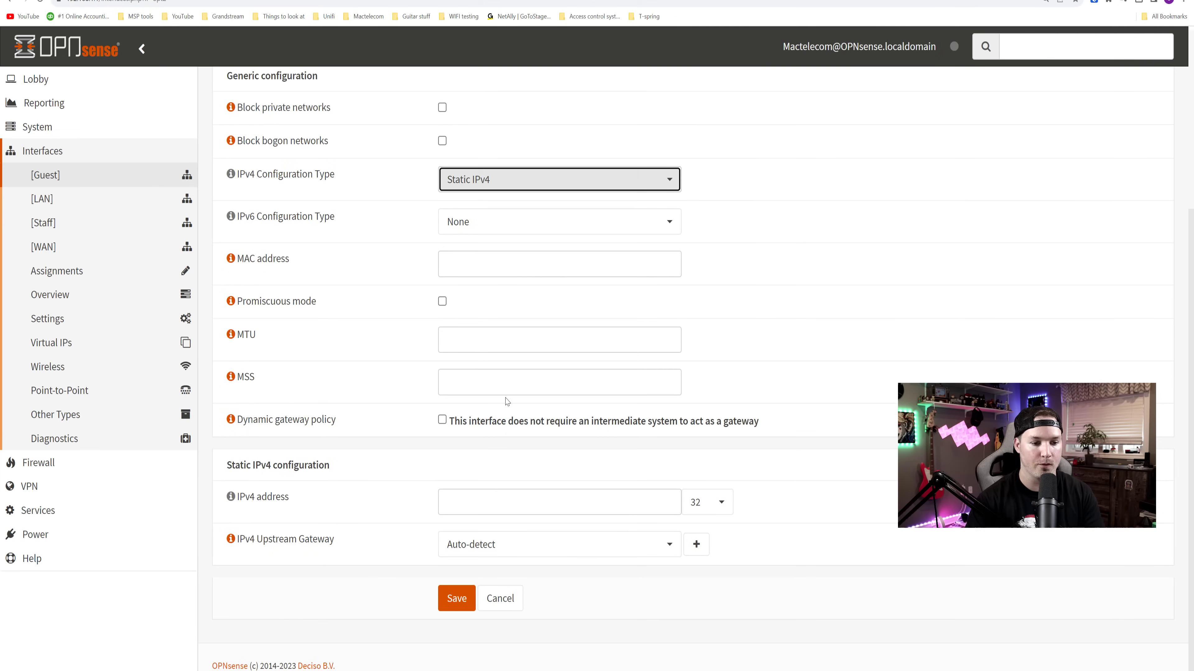
left_click(477, 507)
type("192.16")
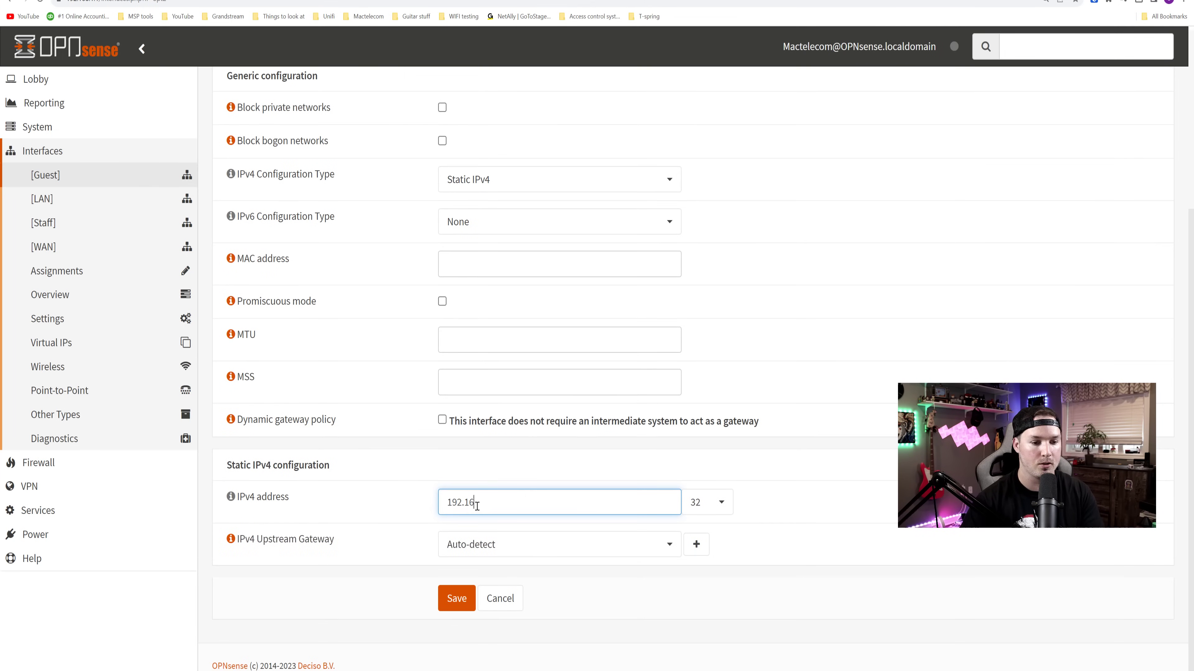
type("8.12.1")
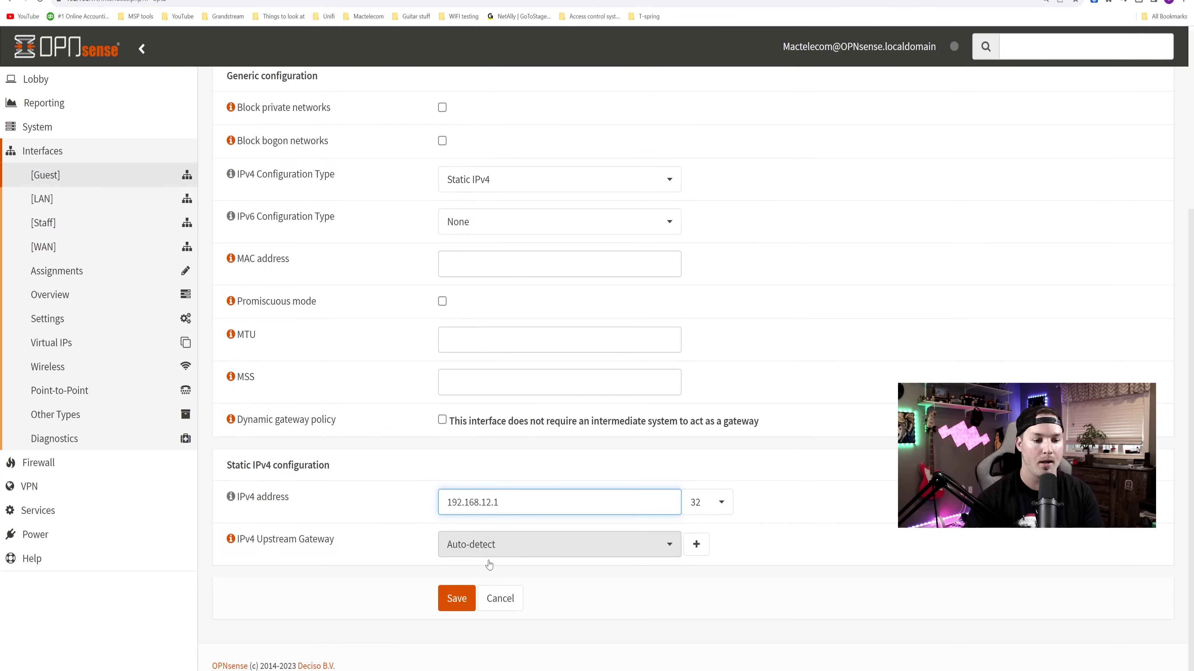
left_click(460, 605)
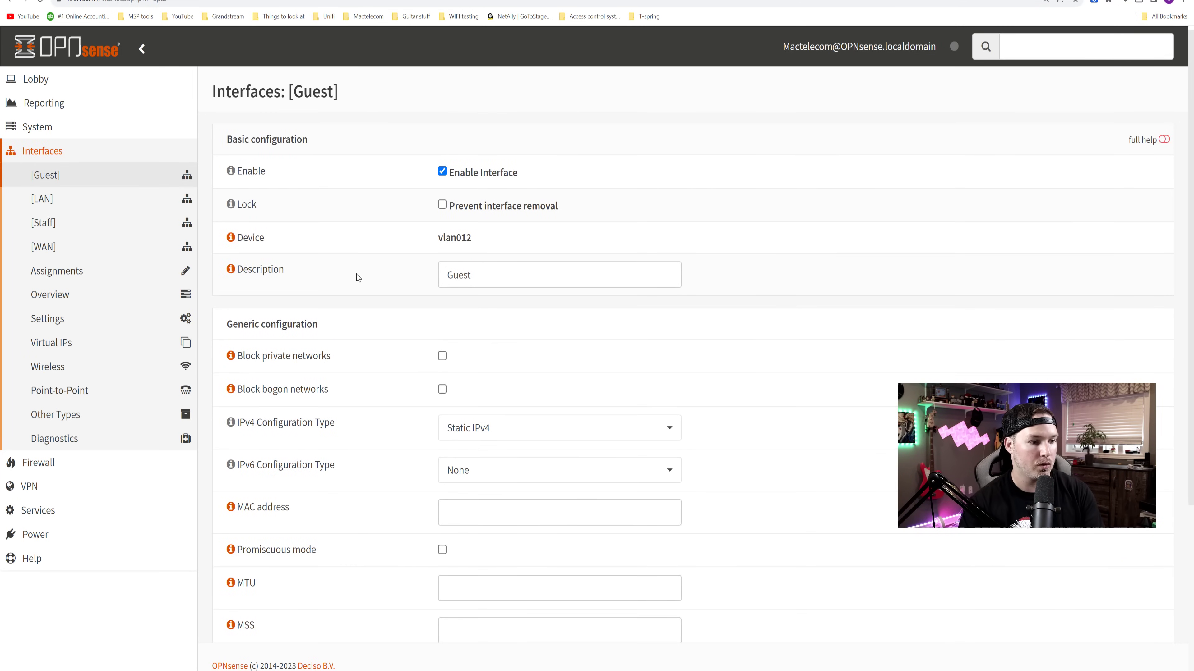
- Enable the Staff DHCPv4 server with the range 192.168.11.10 to 192.168.11.200
left_click(55, 513)
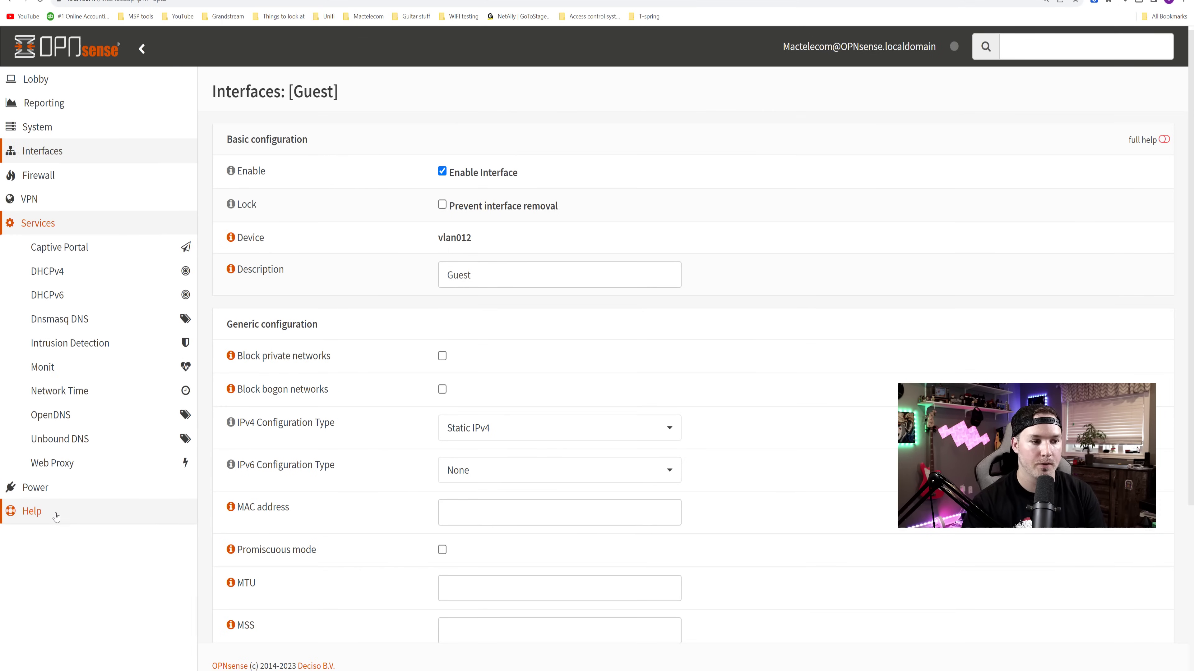
left_click(55, 278)
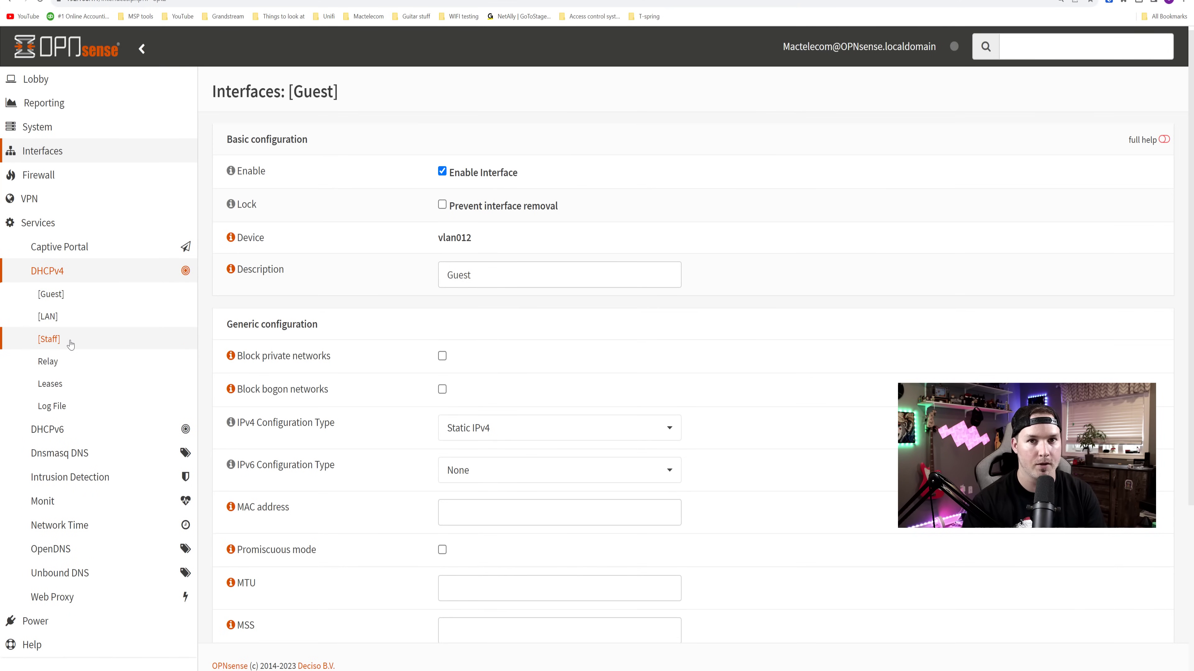
left_click(70, 343)
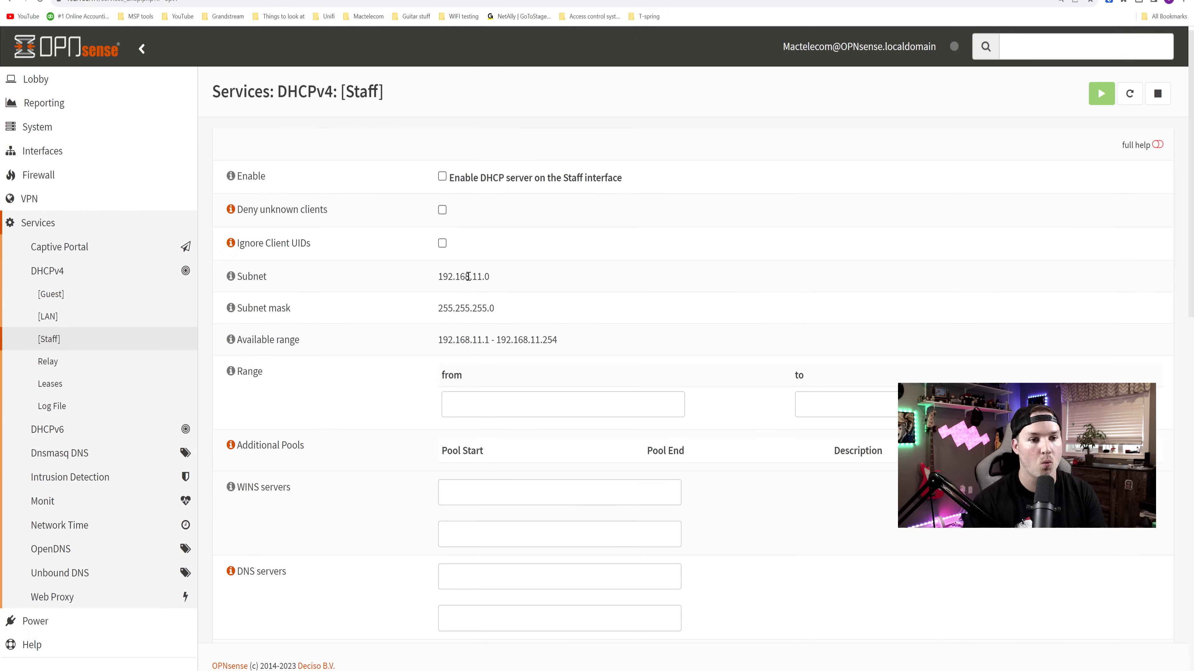
left_click(443, 177)
left_click(497, 398)
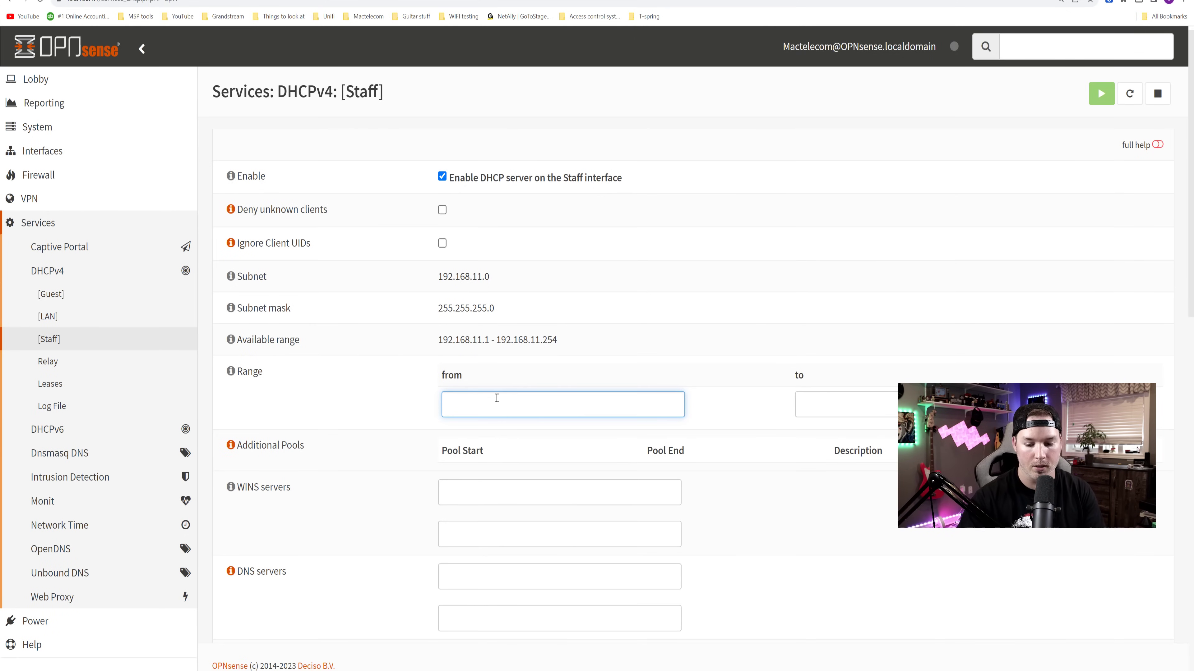
type("192.168.11.10")
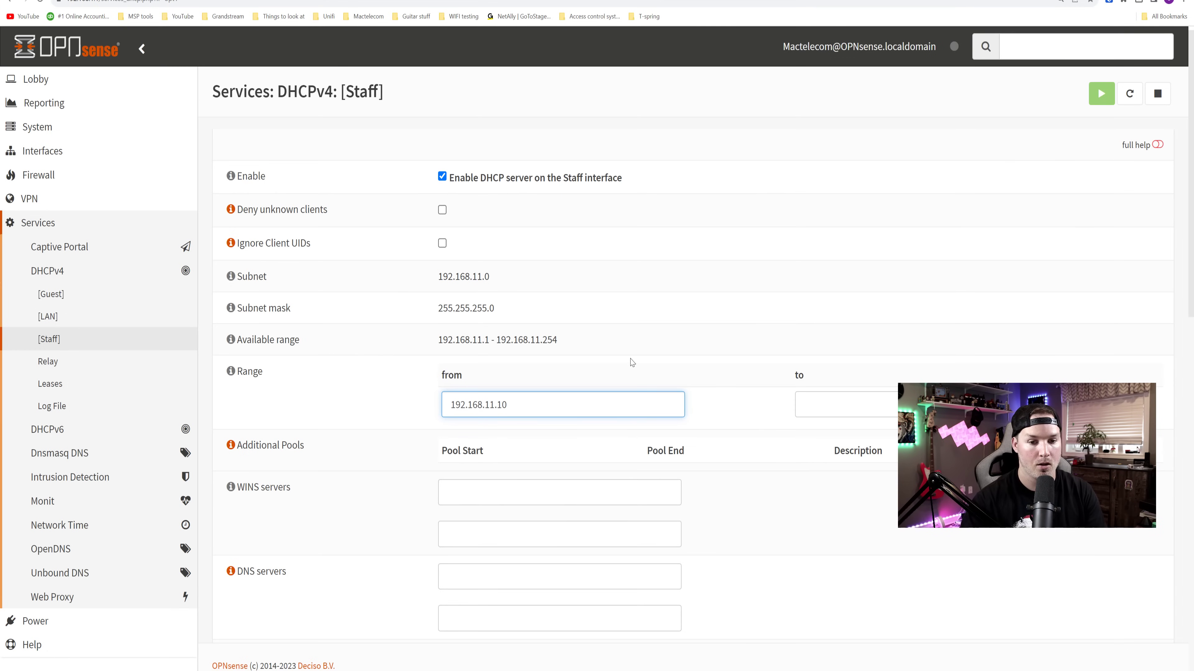
left_click(861, 416)
type("192.168.")
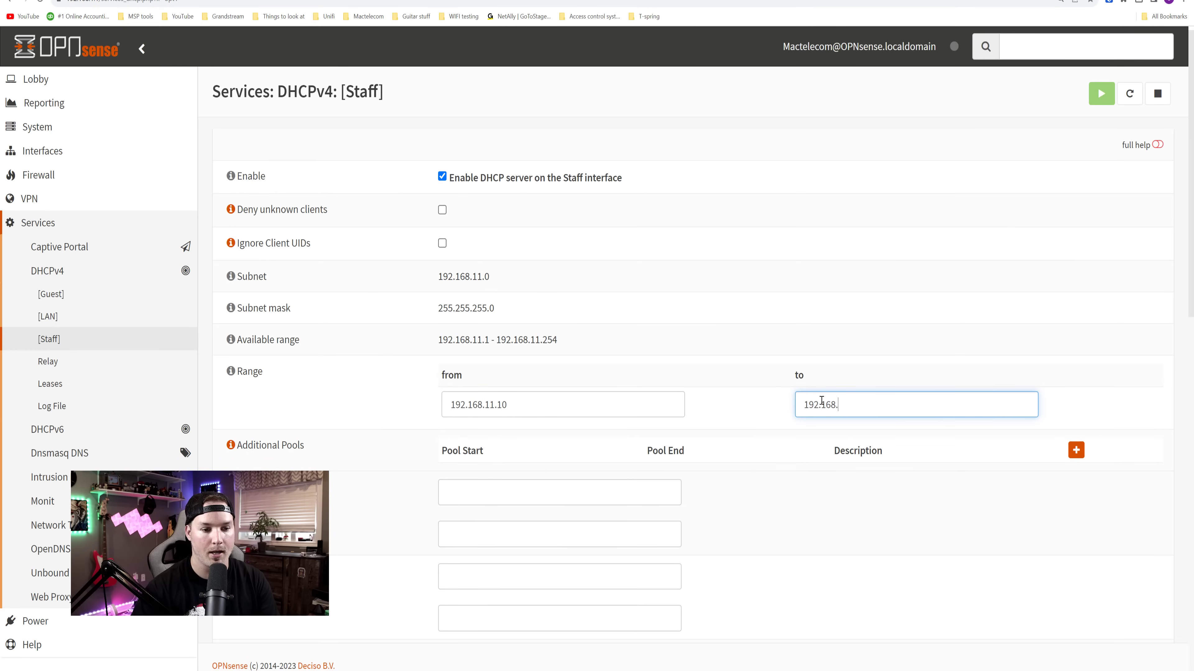
type("11.200")
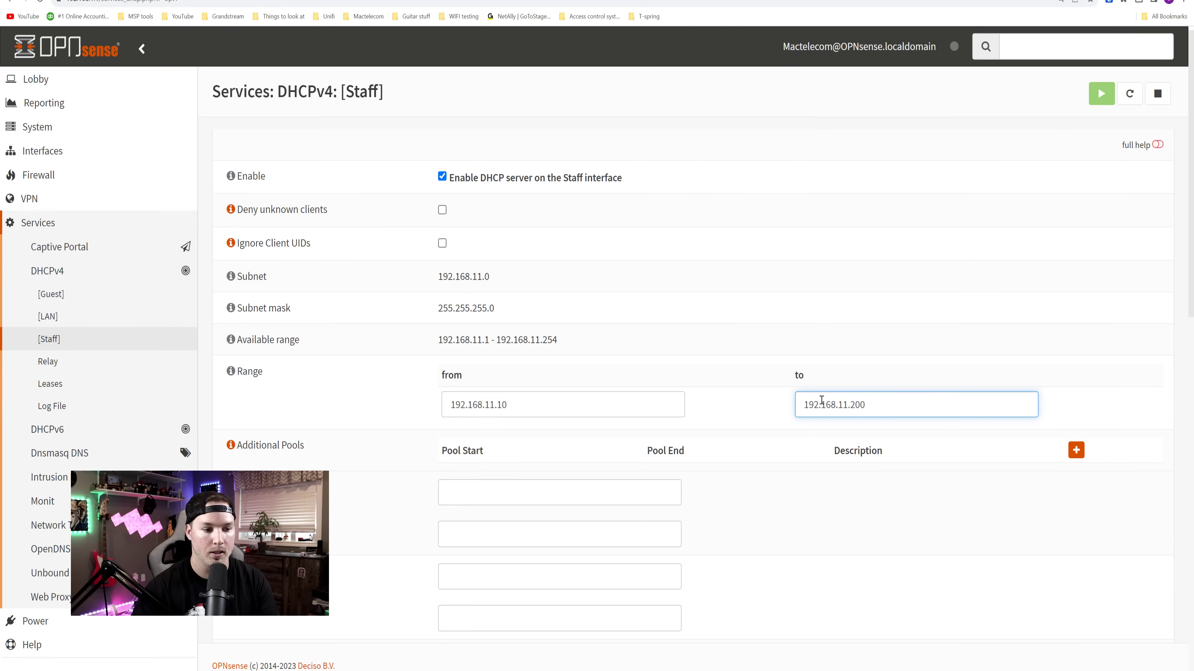
- Set the Staff DHCP DNS servers to 1.1.1.1 and 8.8.4.4 and save
left_click(502, 585)
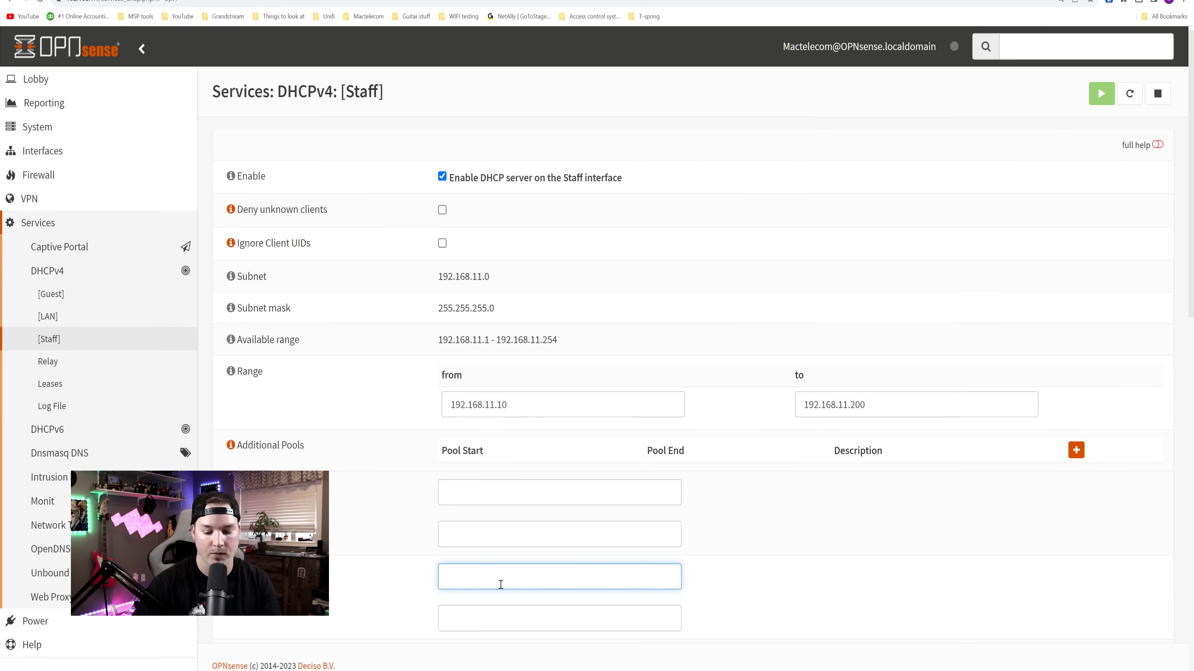
type("1.1.1.1")
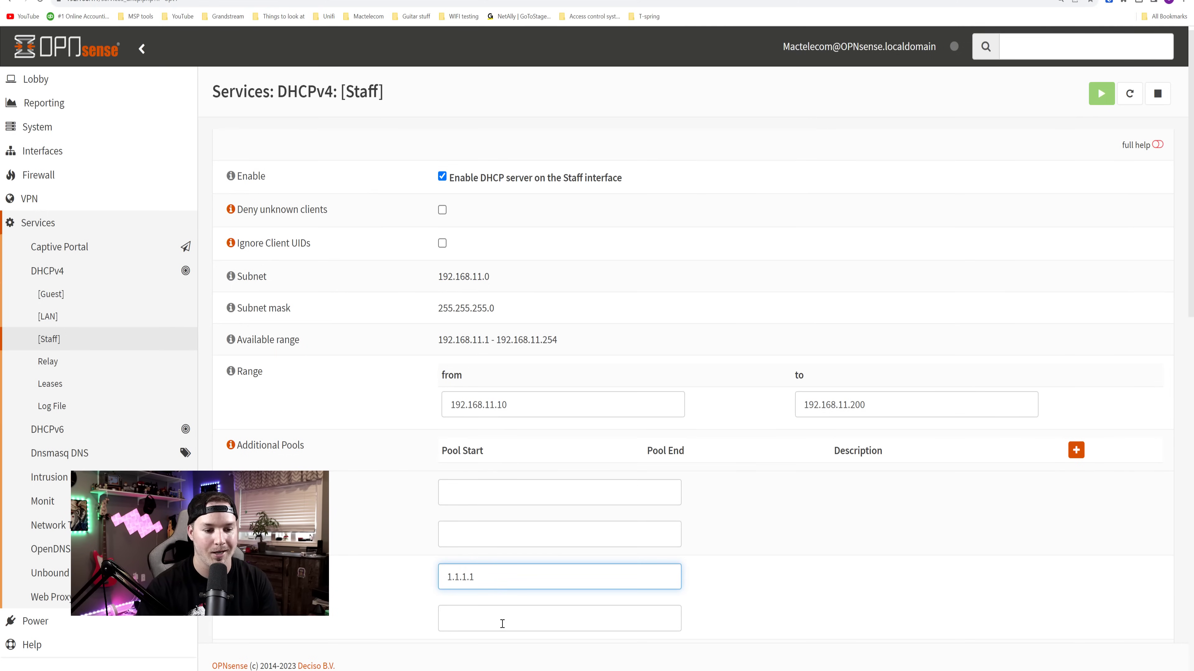
left_click(502, 628)
type("8.8")
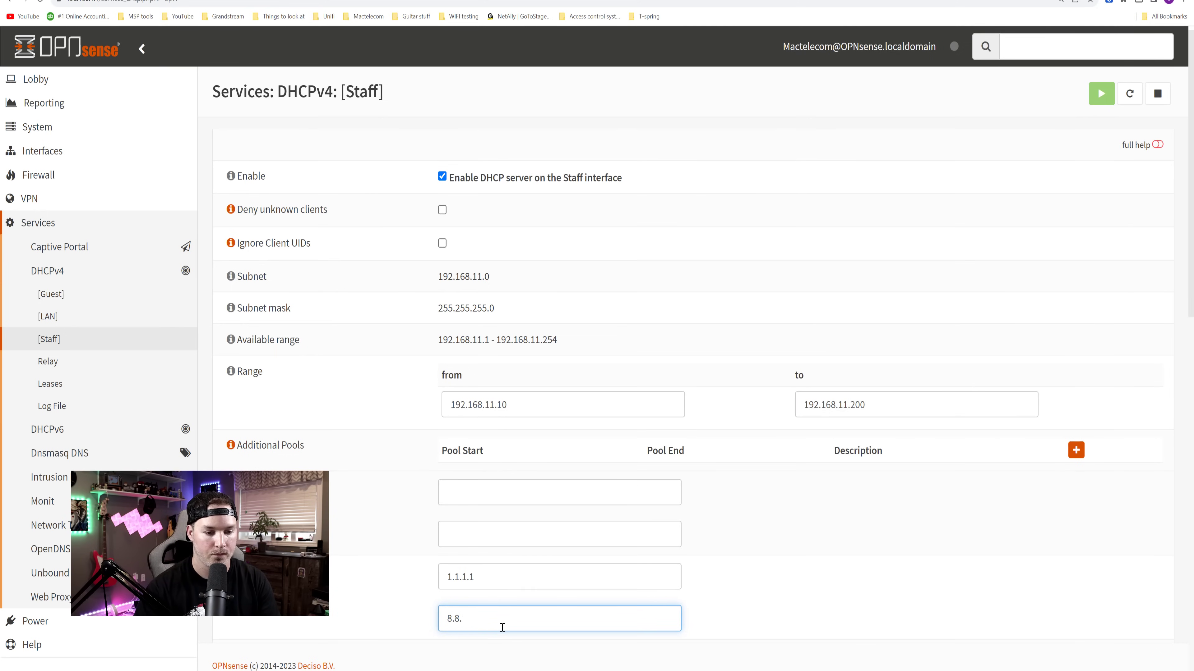
type(".")
scroll(697, 514, "down", 15)
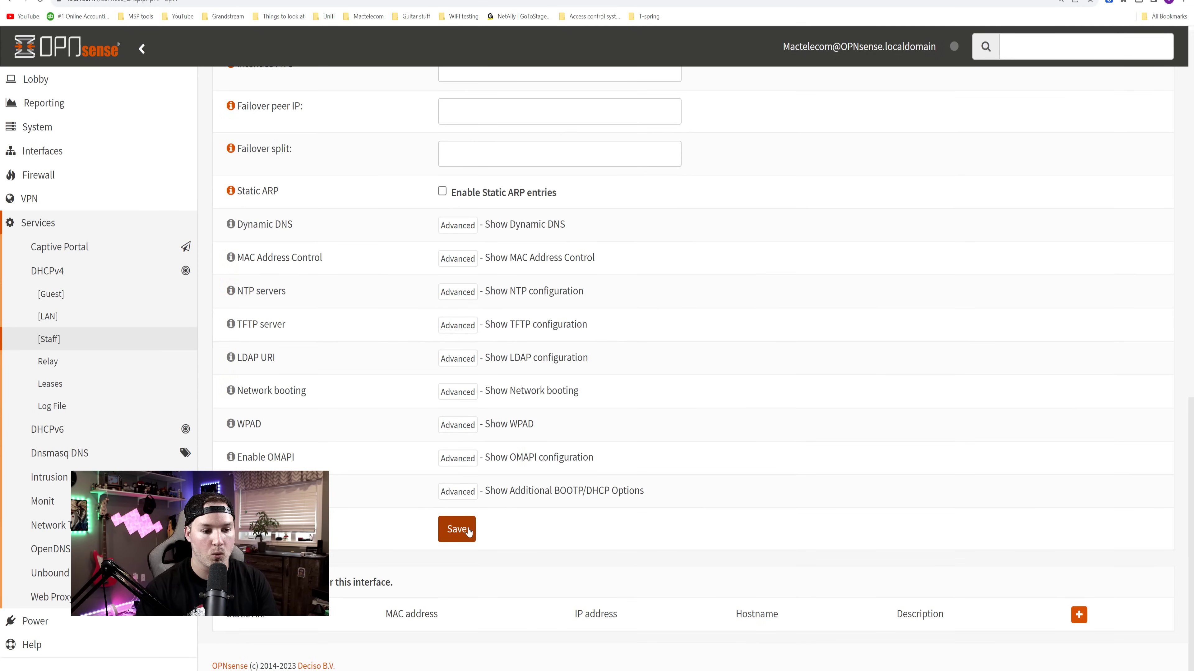
left_click(469, 531)
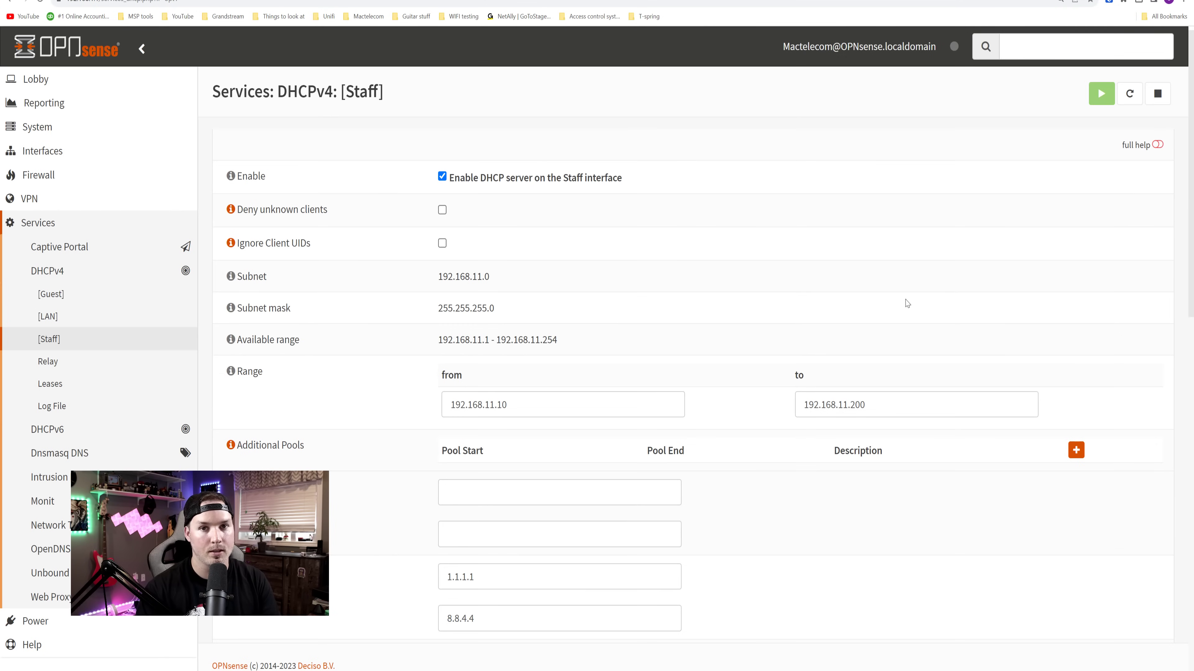
- Enable the Guest DHCPv4 server and enter the range 192.168.12.10 to 192.168.12.200
left_click(71, 299)
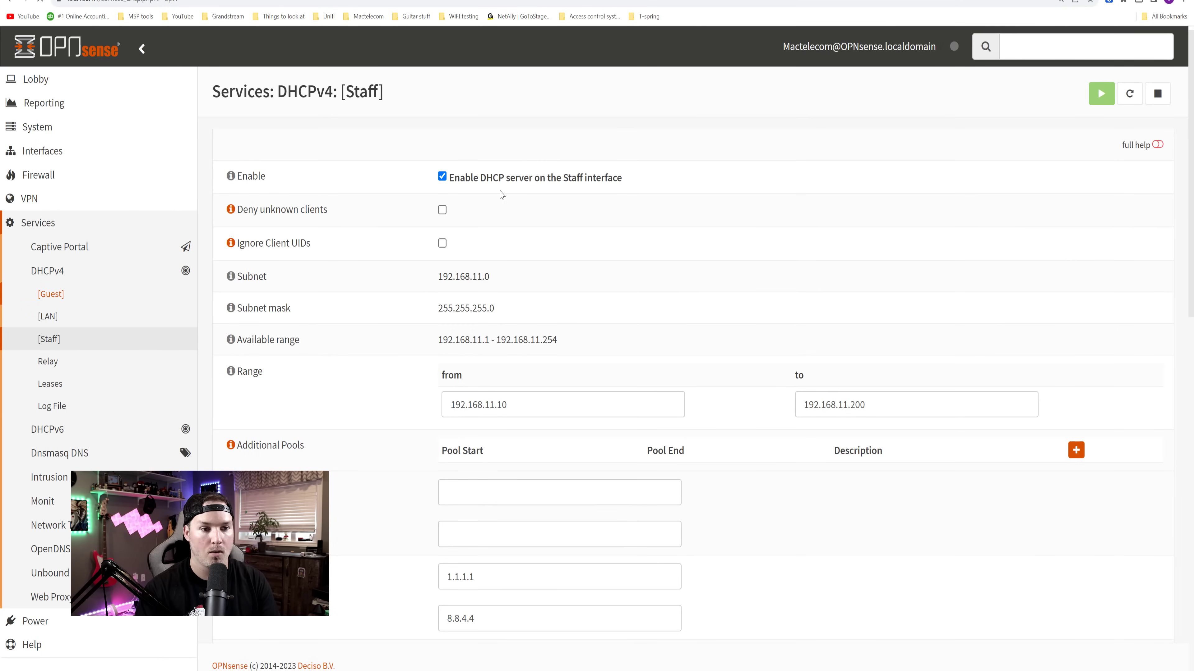
left_click(442, 177)
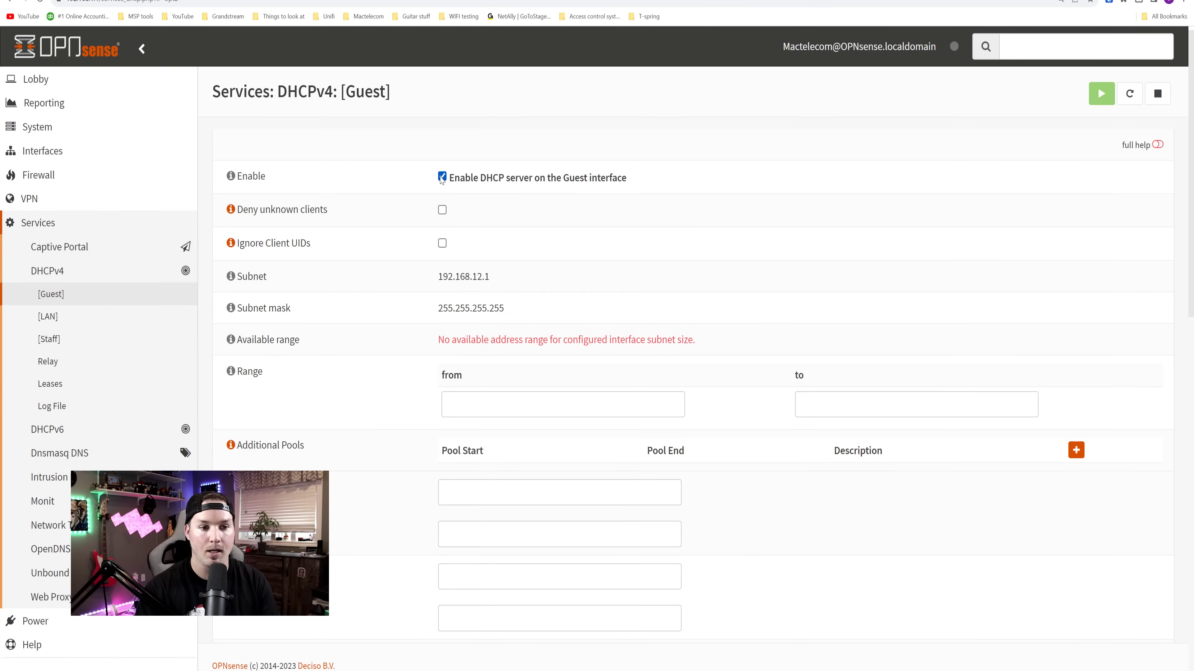
left_click(496, 402)
type("192.168.12.10")
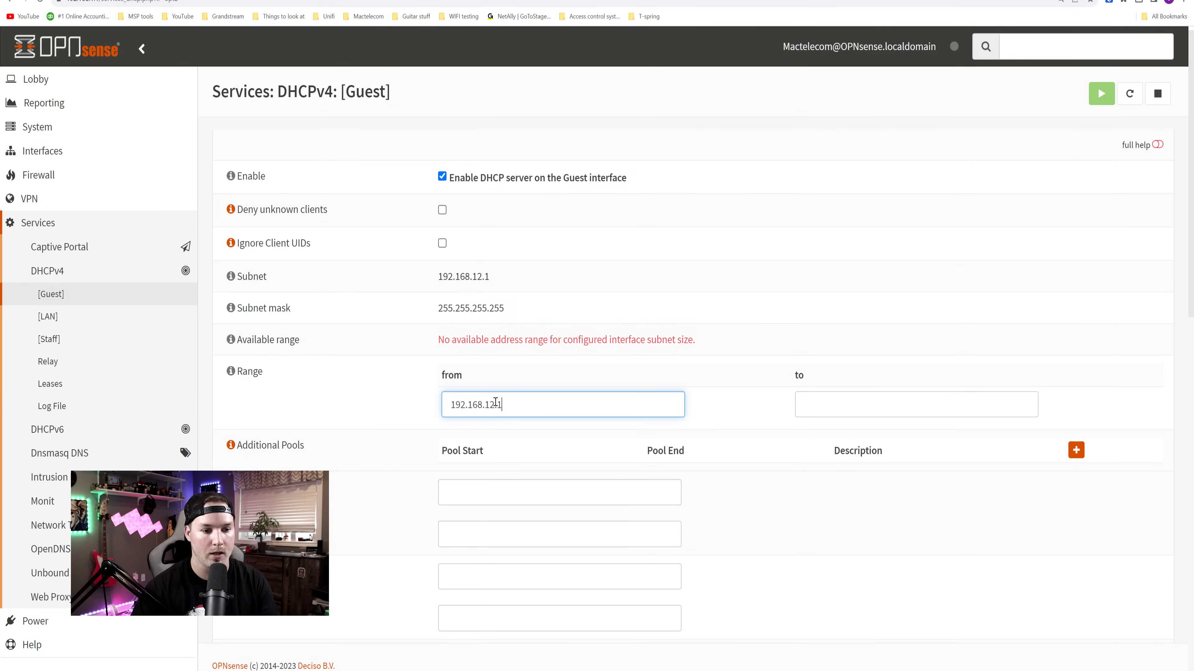
key("Tab")
type("192.168.12.")
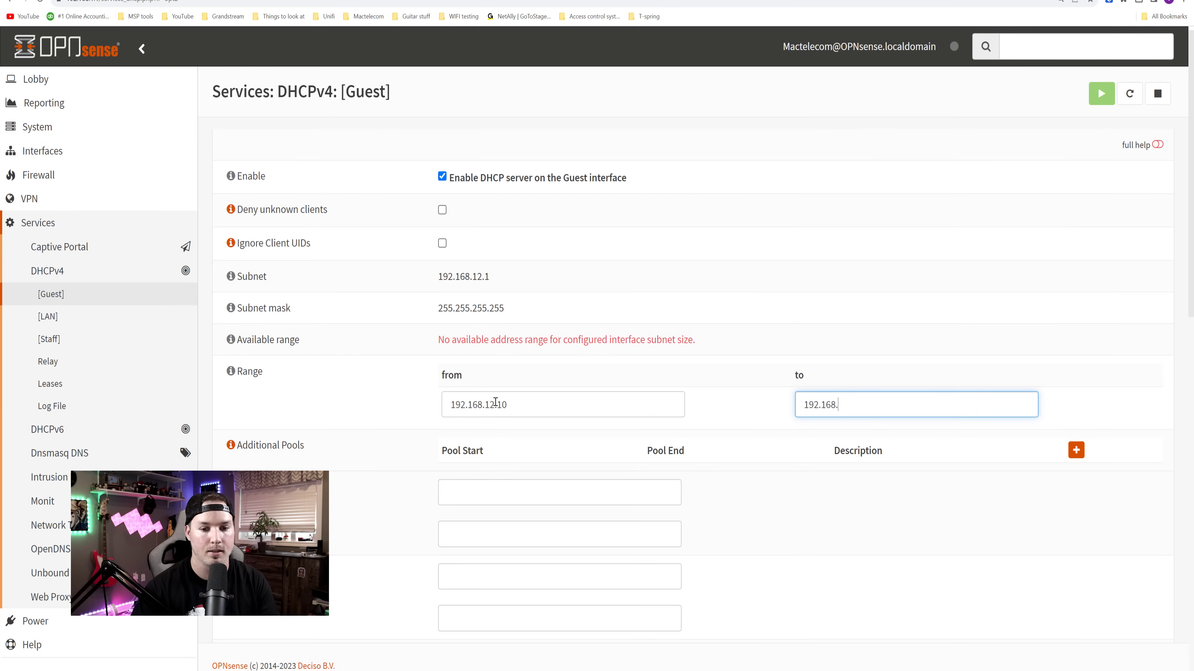
type("200")
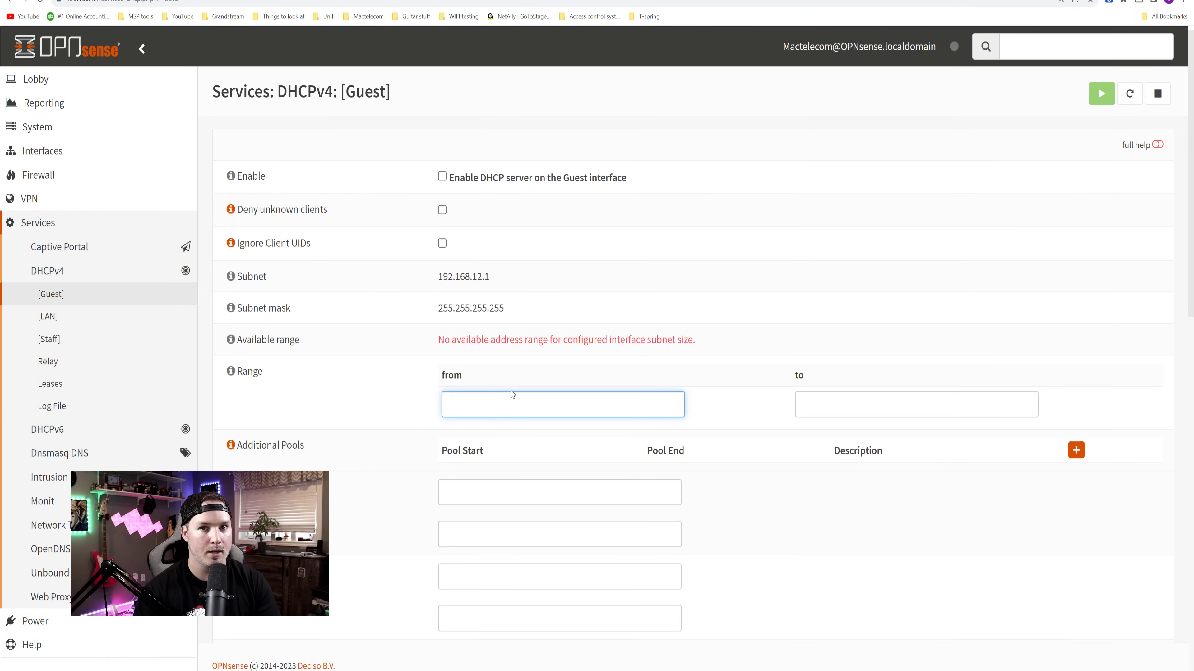
- Change the Guest interface subnet from /32 to /24, then save and apply
left_click(64, 154)
left_click(66, 174)
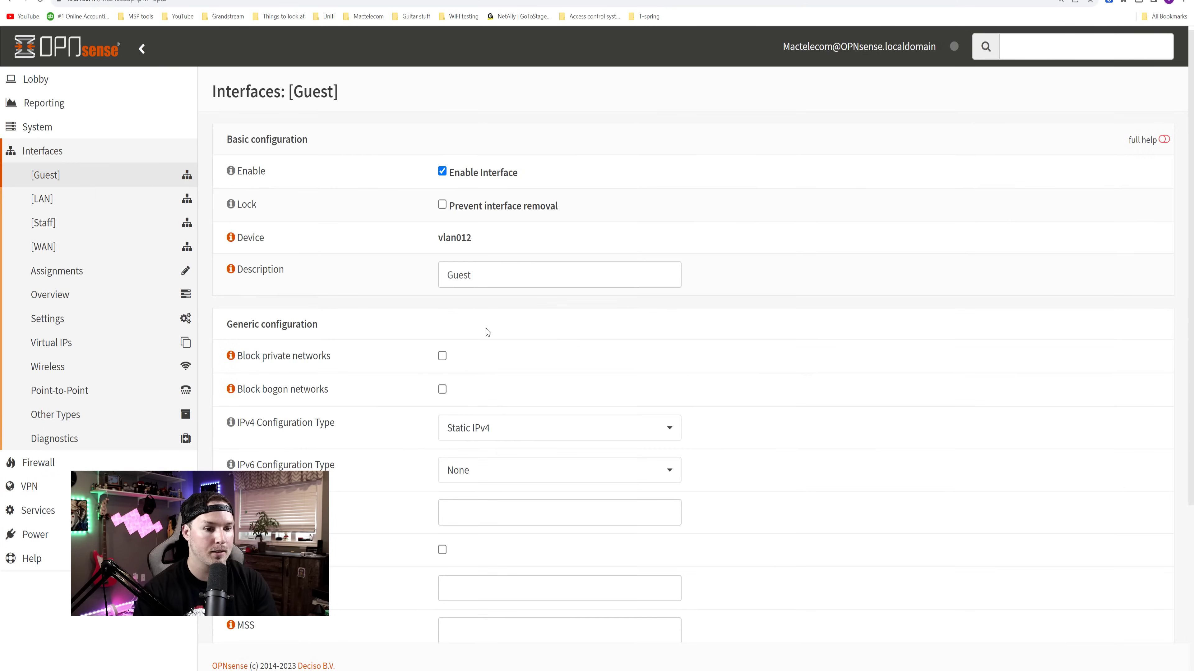
scroll(487, 333, "down", 5)
left_click(702, 510)
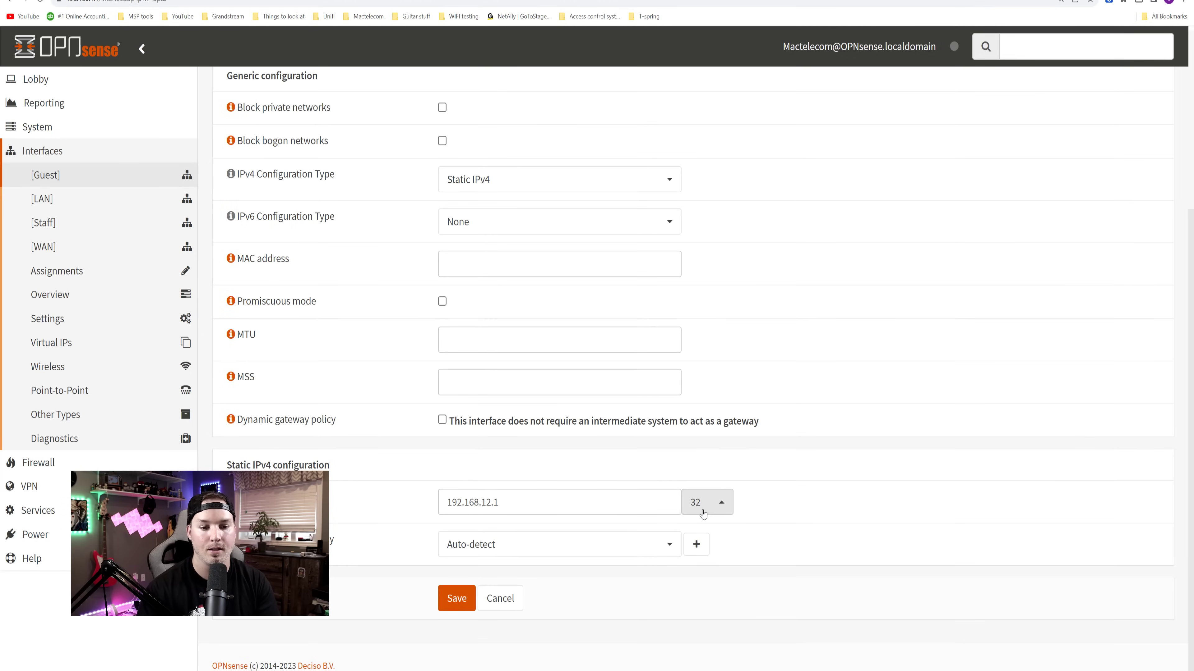
left_click(705, 511)
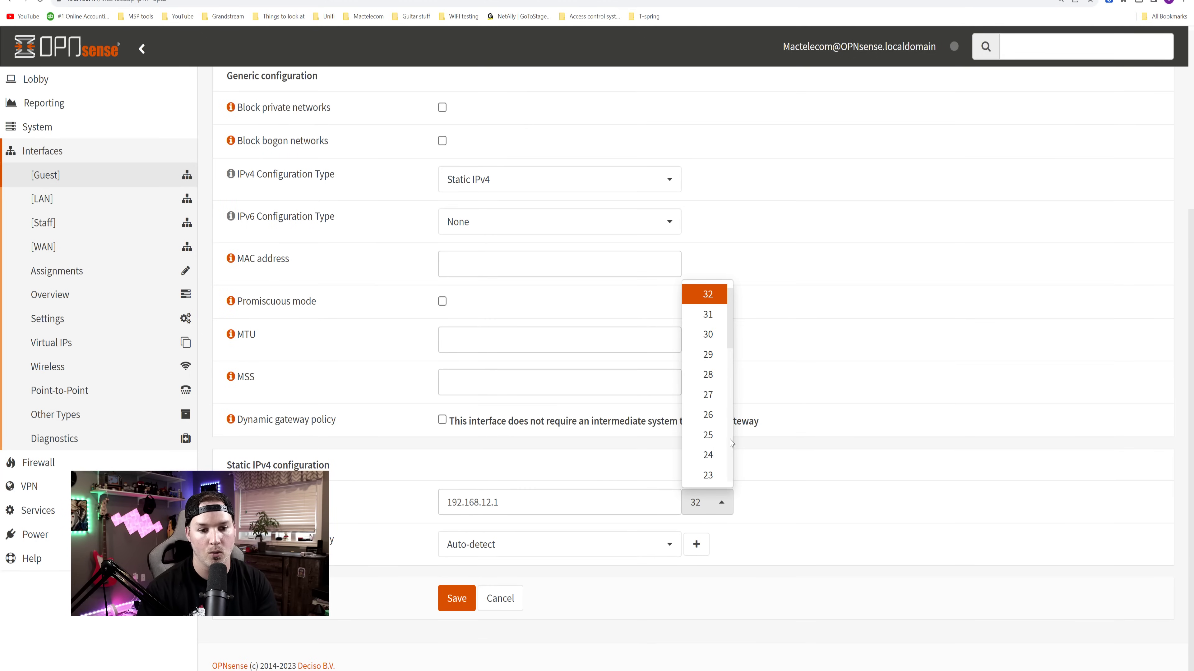
left_click(708, 455)
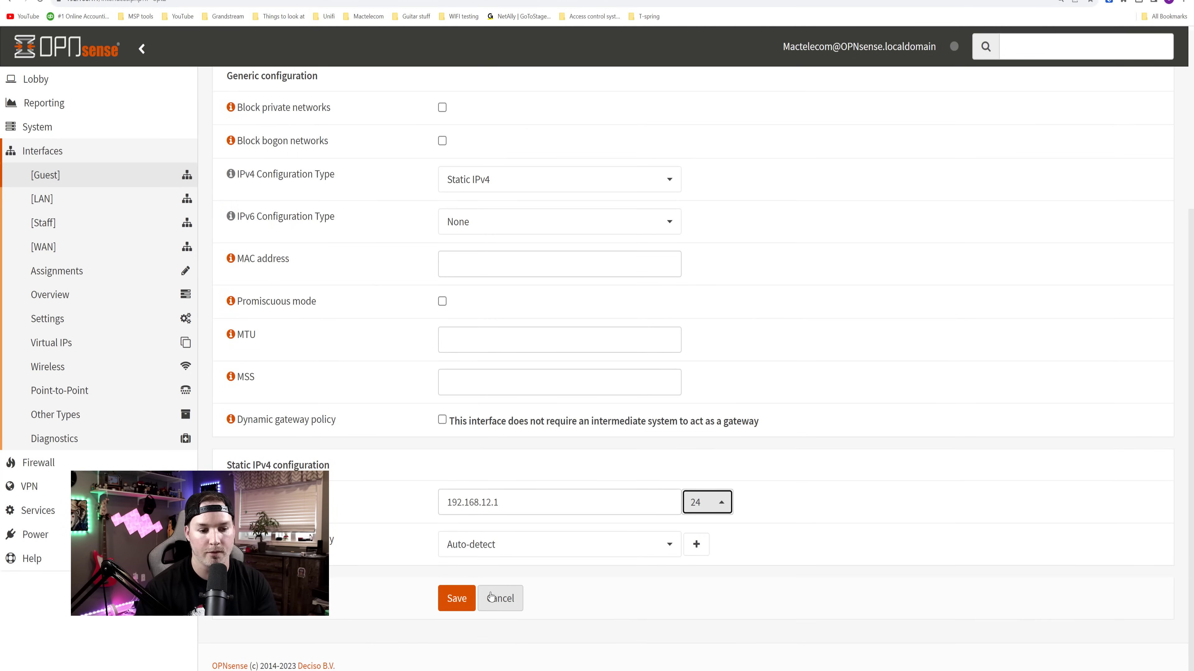
left_click(456, 598)
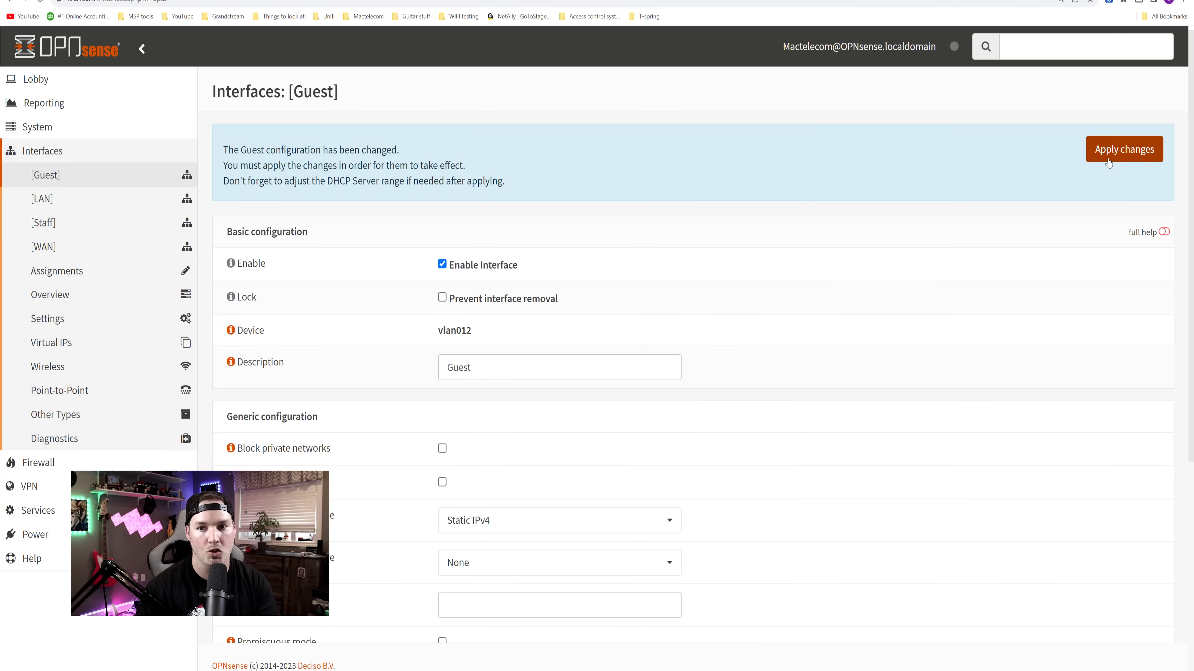
left_click(1119, 155)
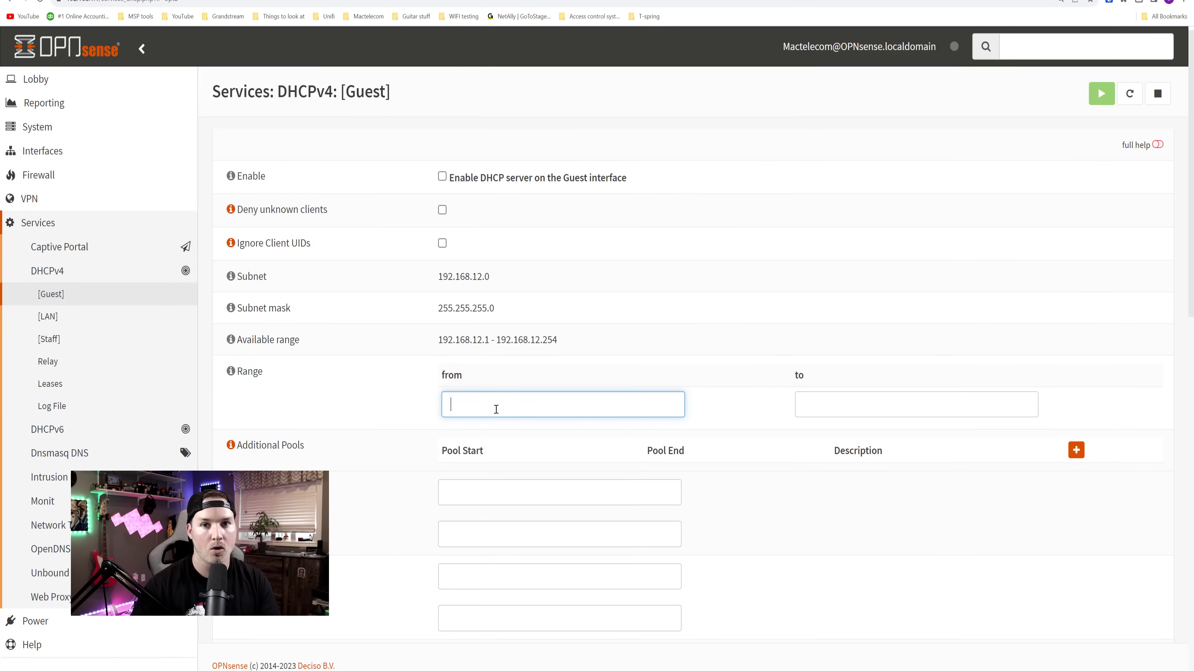
- Re-enter the Guest range 192.168.12.10–192.168.12.200 with DNS servers 1.1.1.1 and 8.8.8.8
type("192.168.12.10")
key("Tab")
type("192.168.12.200")
left_click(470, 574)
type("1.1.1.1")
key("Tab")
type("8.8.8.8")
scroll(566, 583, "down", 10)
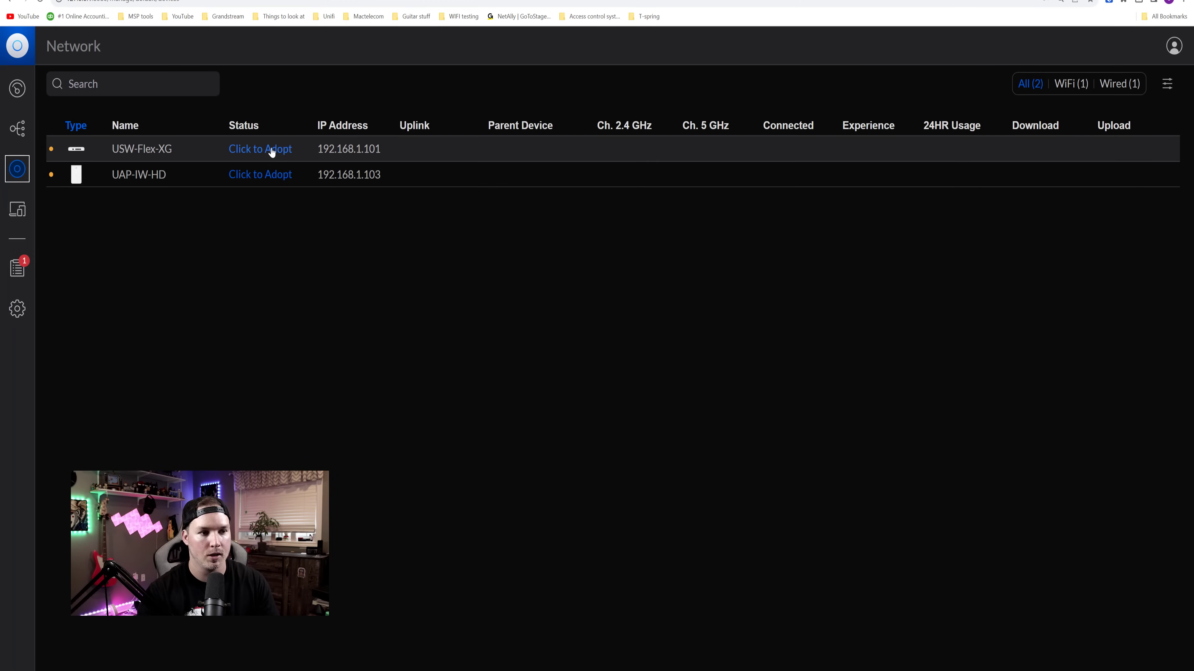
- Start adoption of the USW-Flex-XG switch and then the UAP-IW-HD access point
left_click(272, 150)
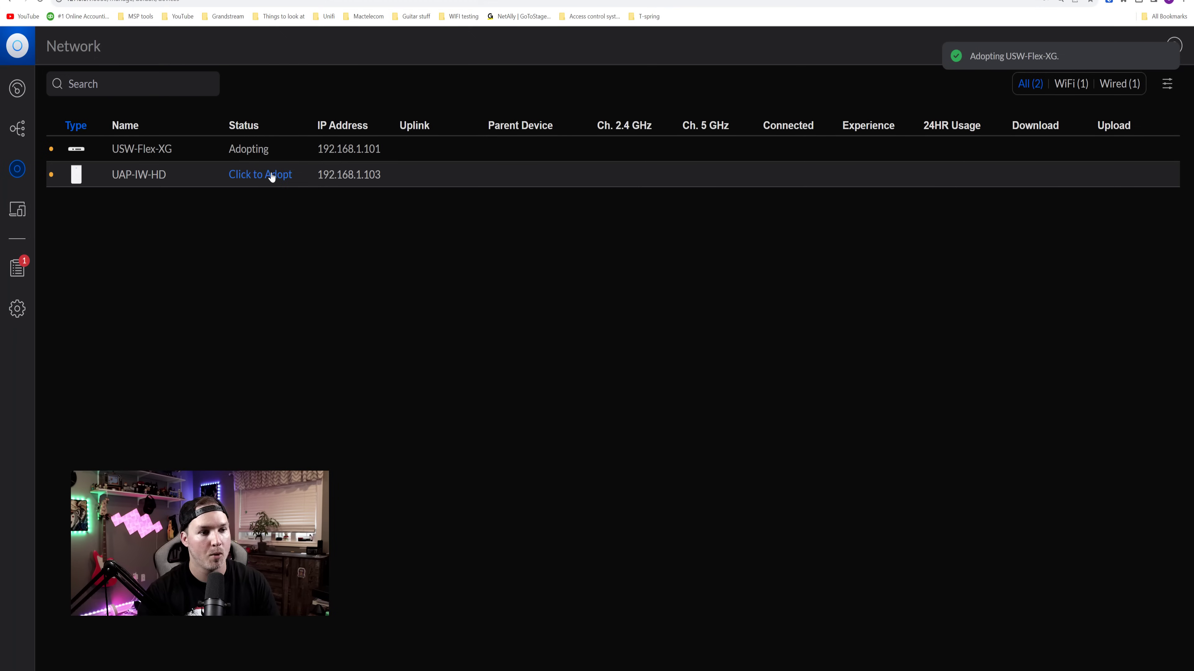
left_click(270, 175)
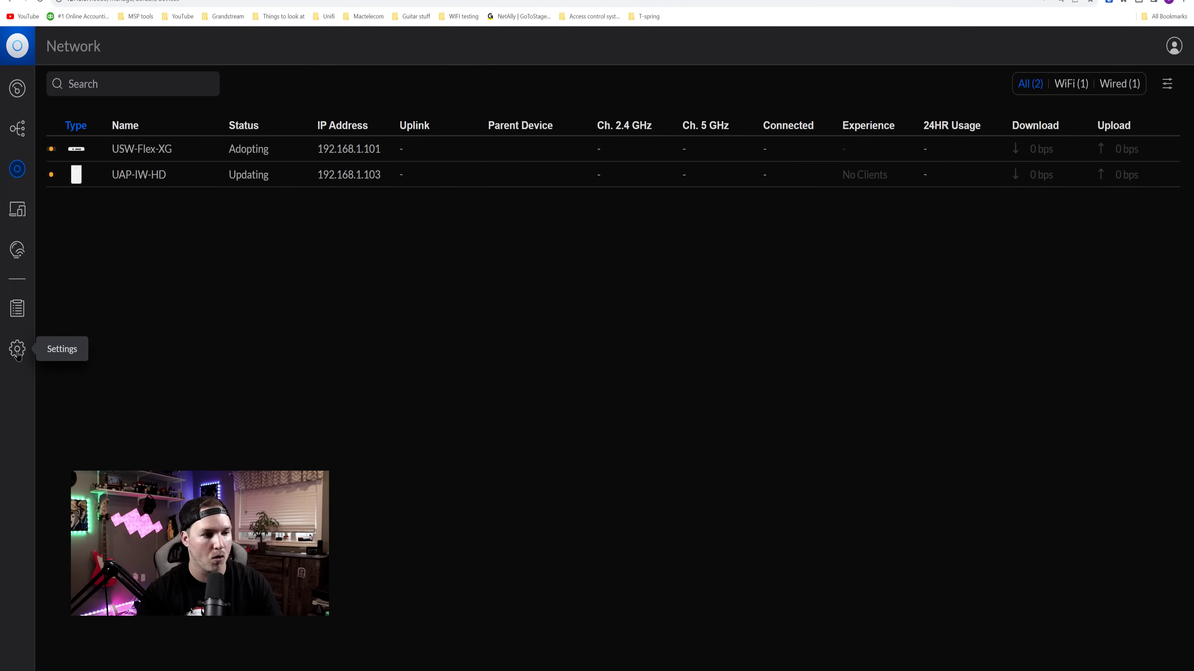
- Create a virtual network named Staff with VLAN ID 11 and save it
left_click(16, 350)
left_click(114, 150)
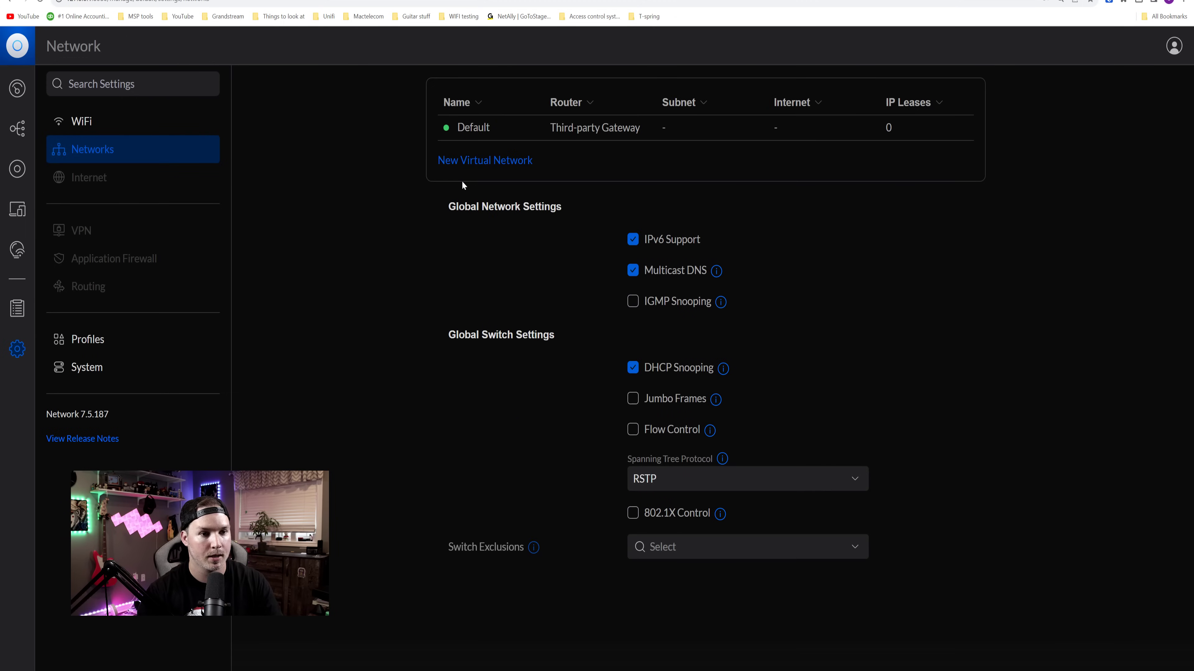
left_click(468, 162)
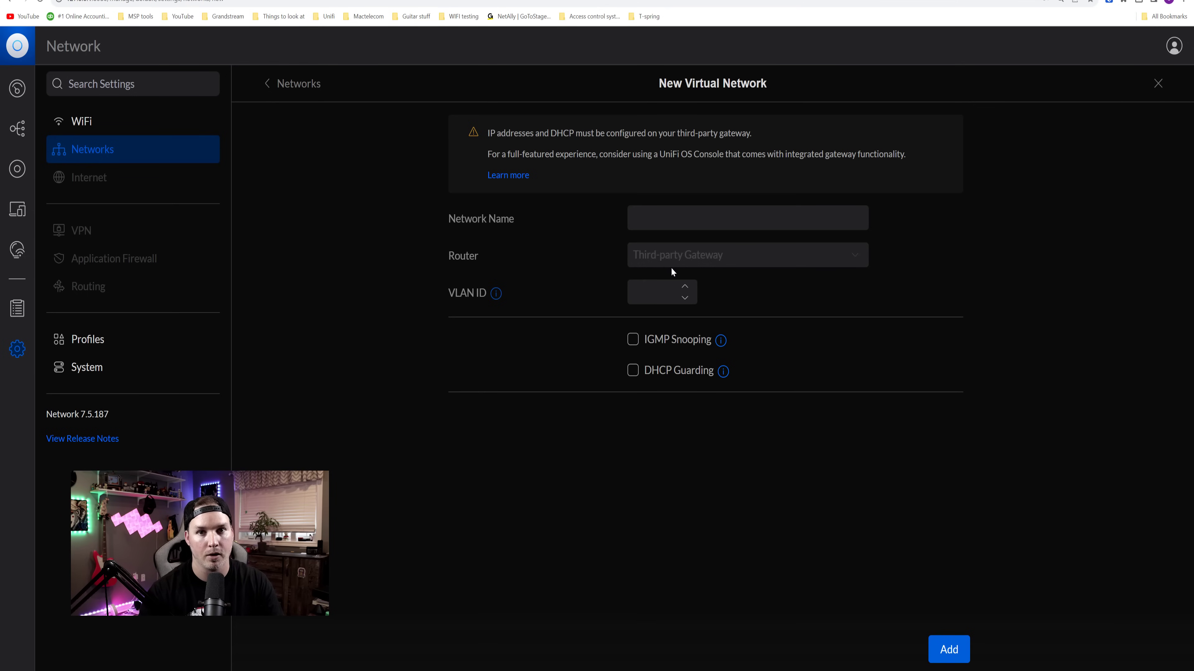
left_click(678, 225)
type("Staff")
left_click(653, 296)
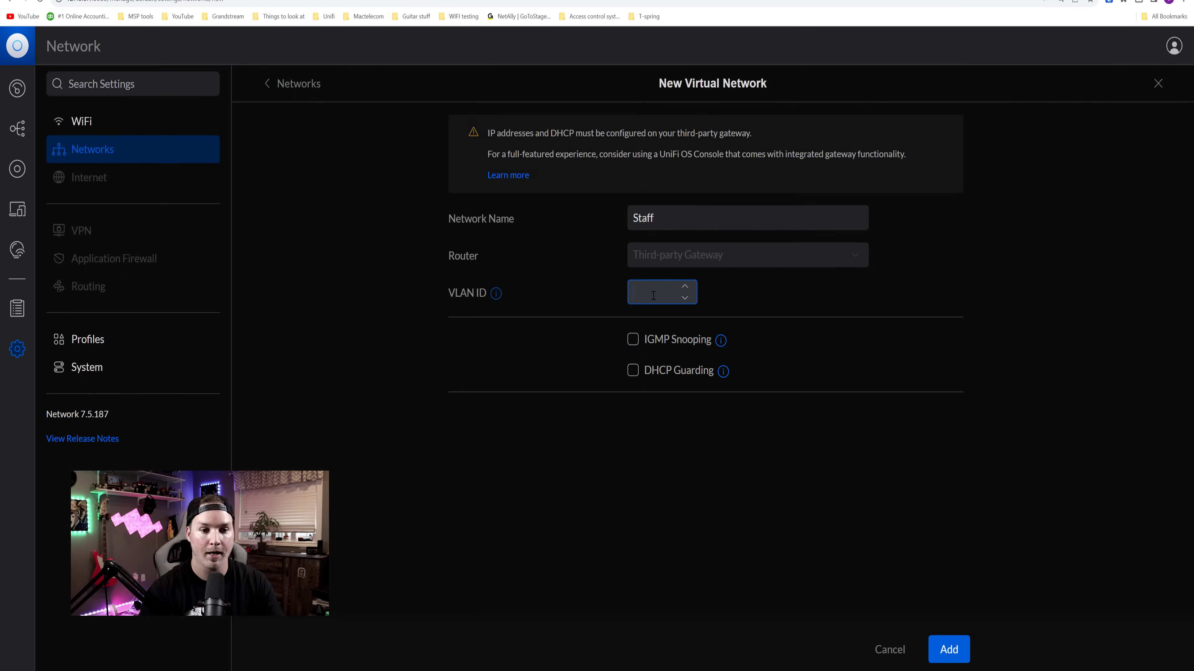
type("11")
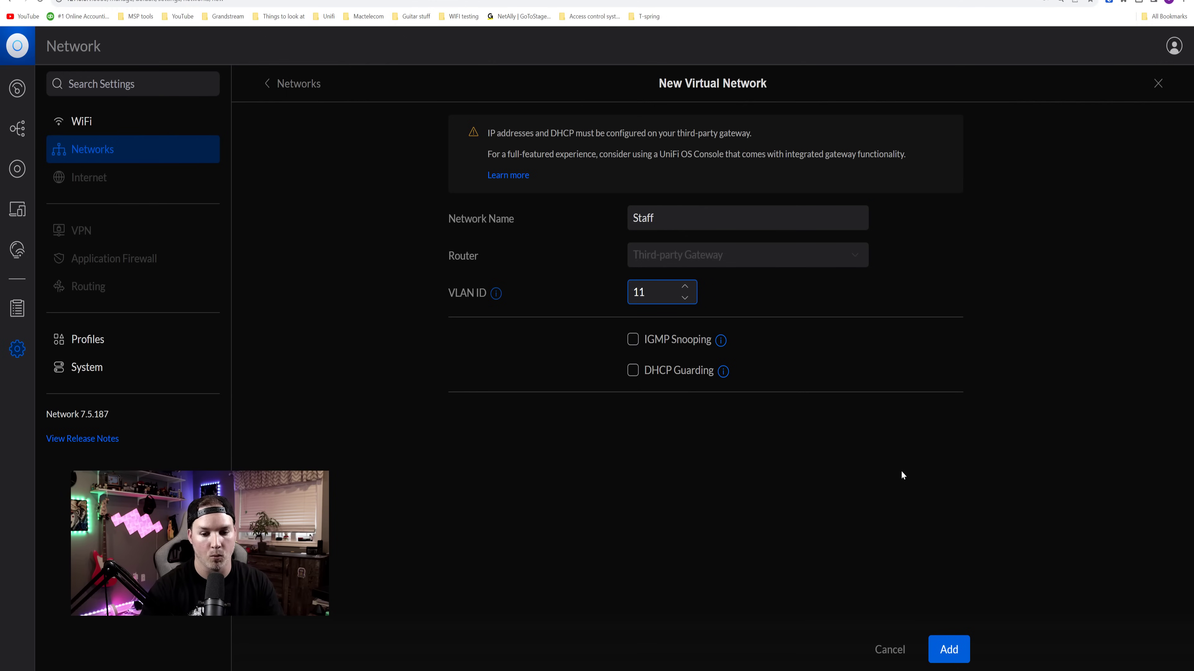
left_click(960, 647)
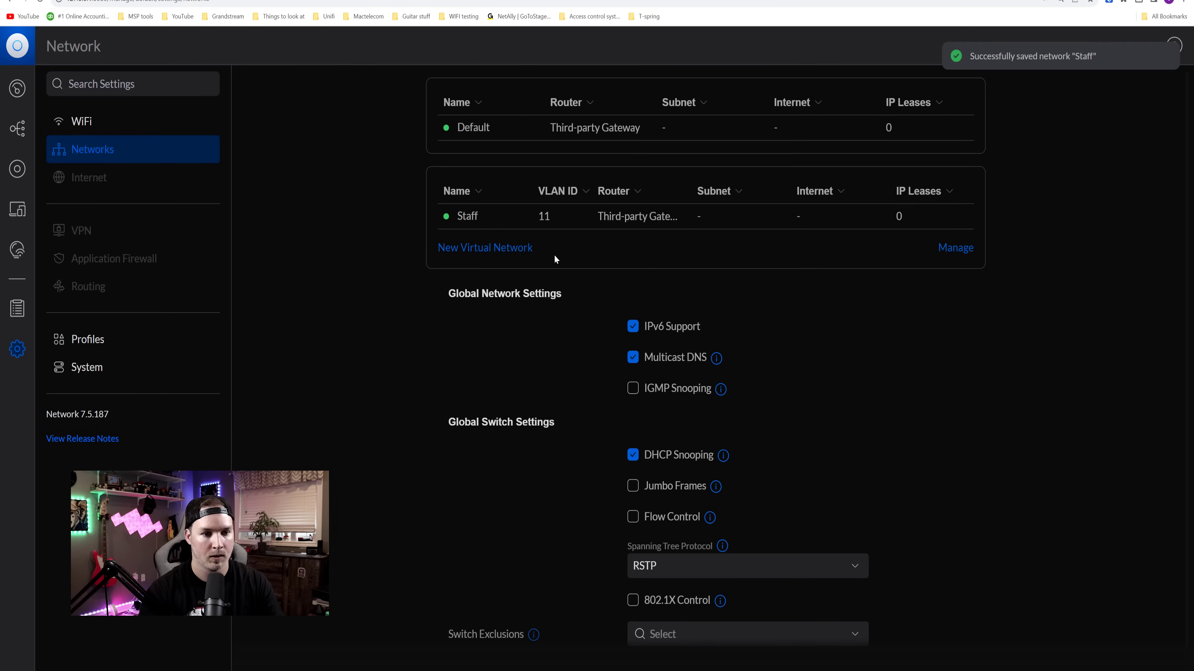
- Start a second virtual network named Guest with VLAN ID 12
left_click(497, 248)
left_click(647, 215)
type("Guest")
left_click(660, 293)
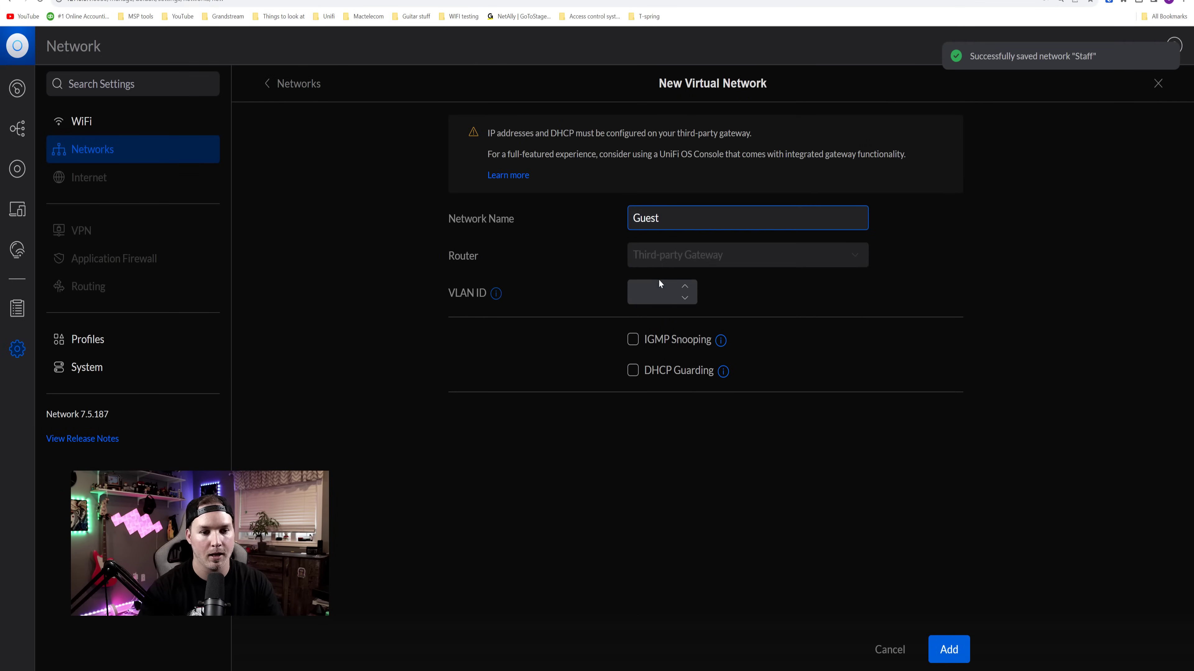
type("12")
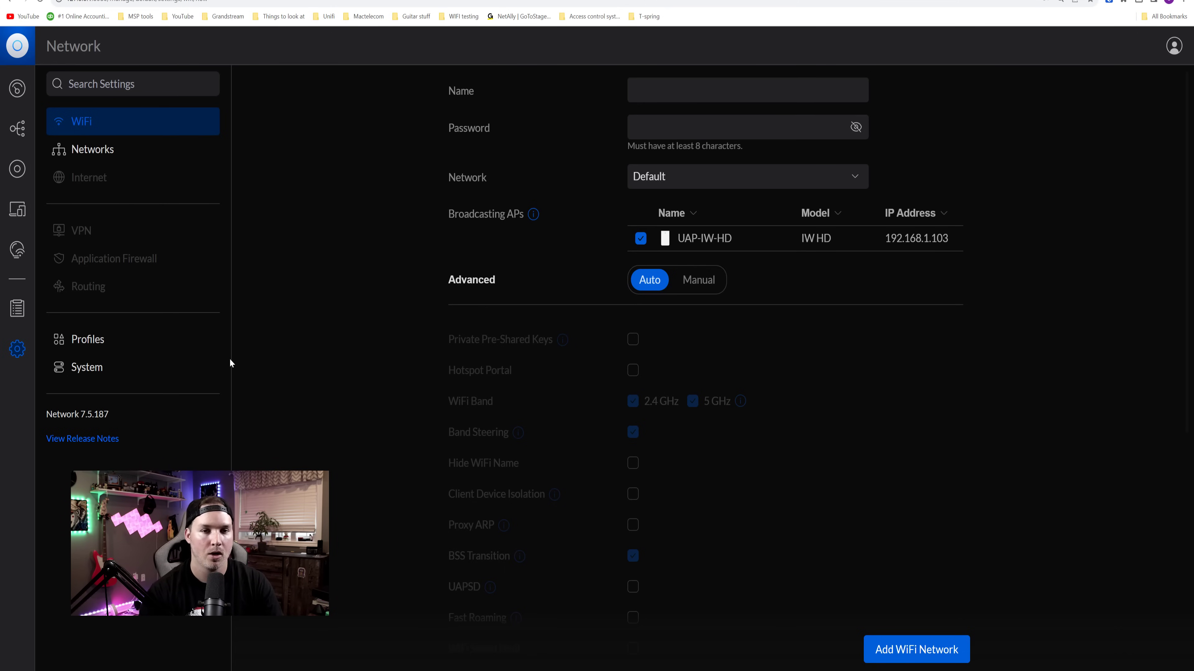
- Create a password-protected 'Staff' WiFi network on the Staff VLAN and save it
left_click(688, 91)
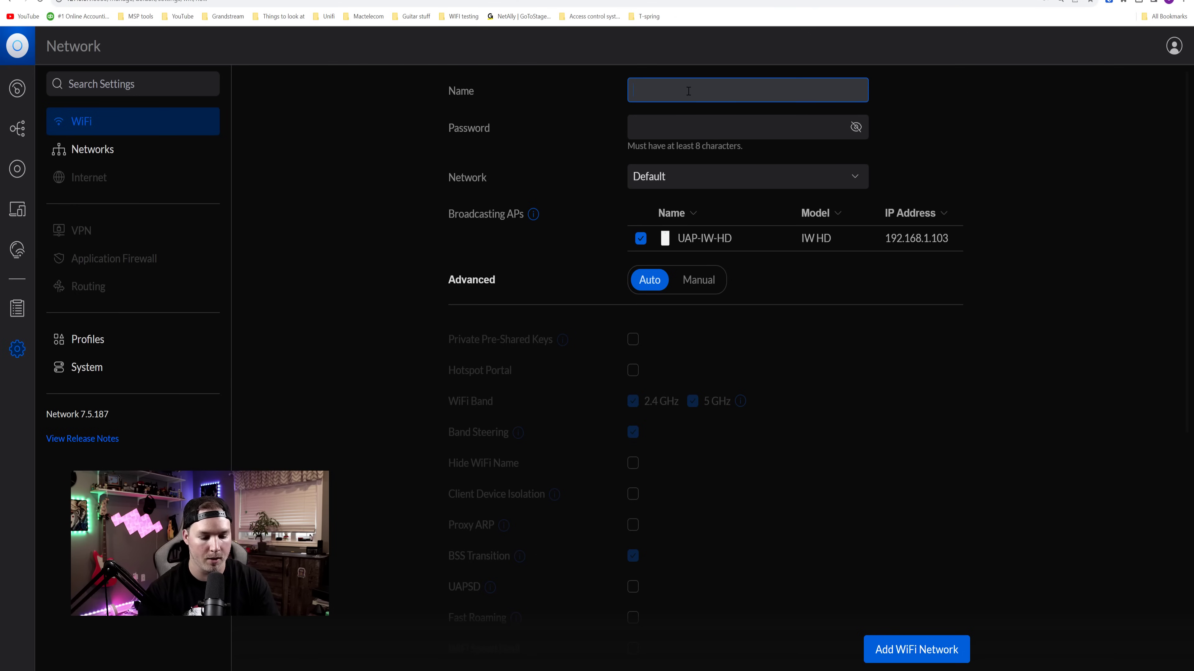
type("Staff")
left_click(650, 127)
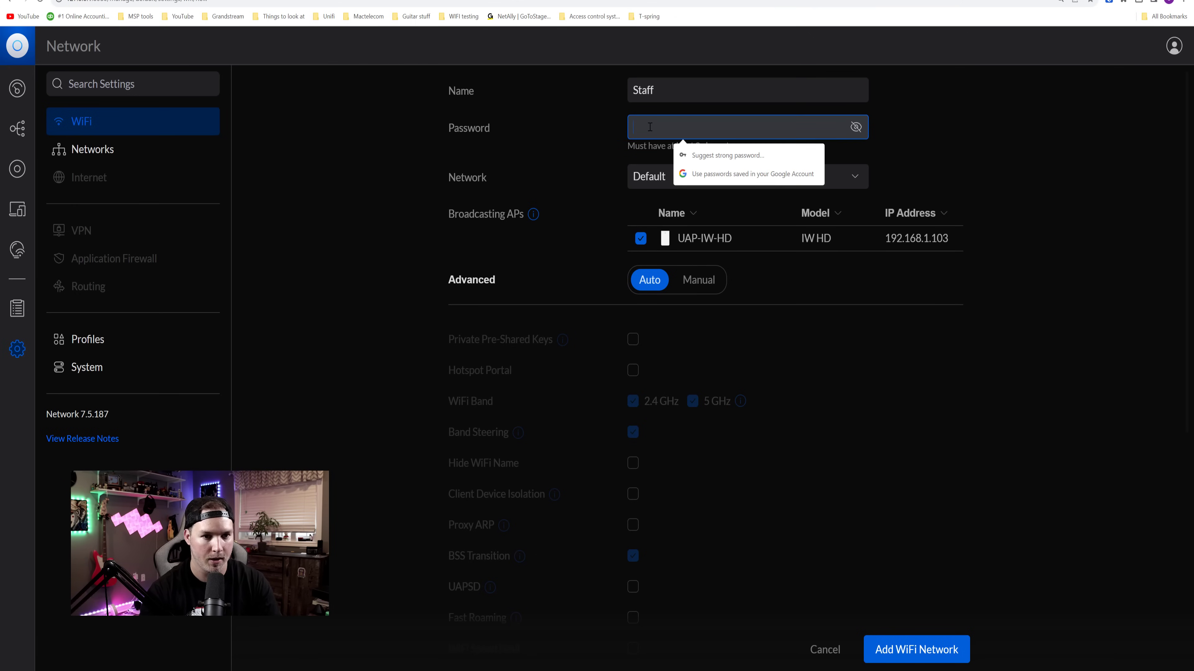
left_click(923, 118)
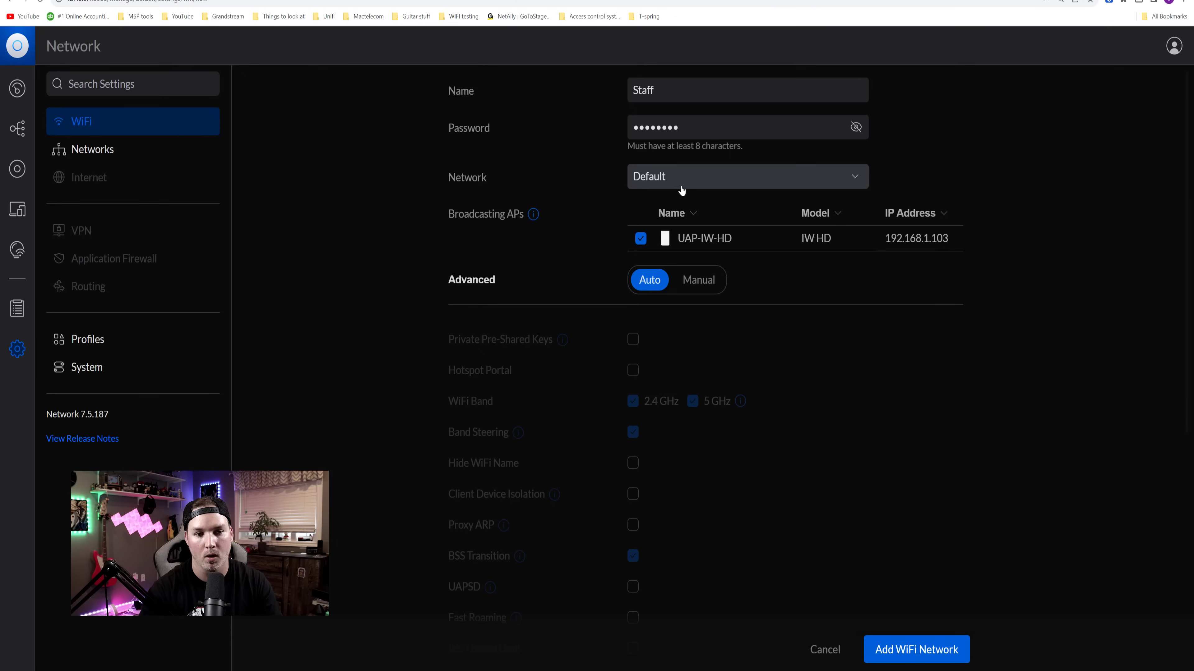
left_click(670, 189)
left_click(668, 230)
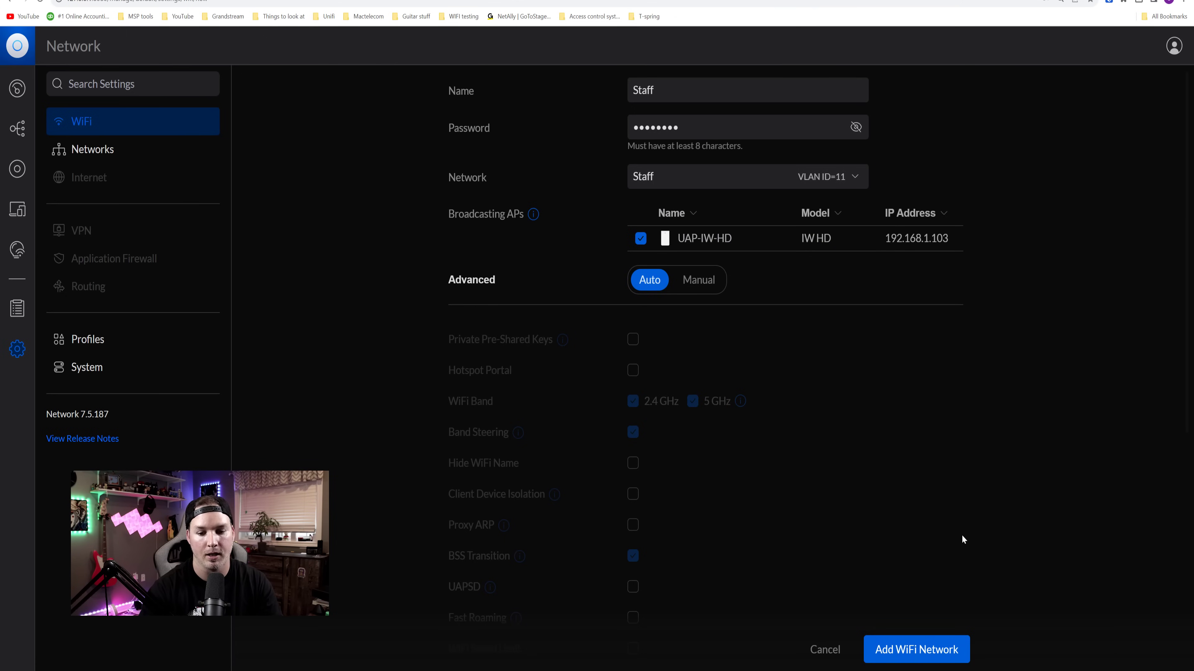
left_click(951, 651)
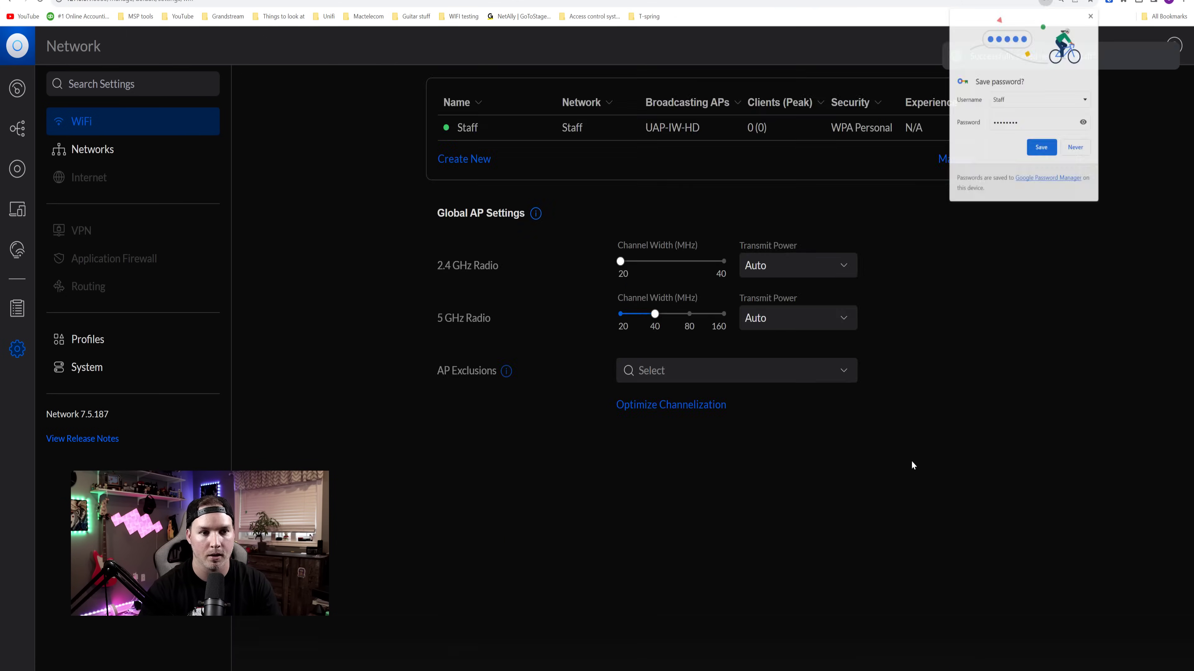
left_click(687, 141)
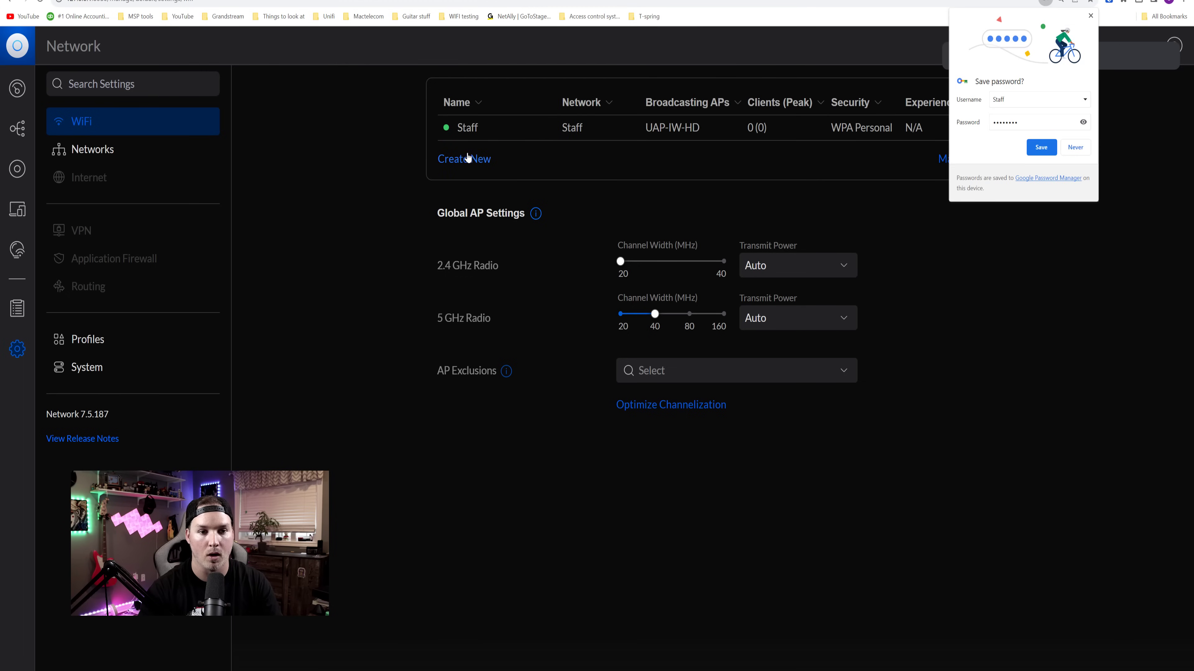
- Create a 'Guest' WiFi network with a password on the Guest VLAN and save it
left_click(463, 159)
type("Guest")
left_click(687, 164)
left_click(668, 214)
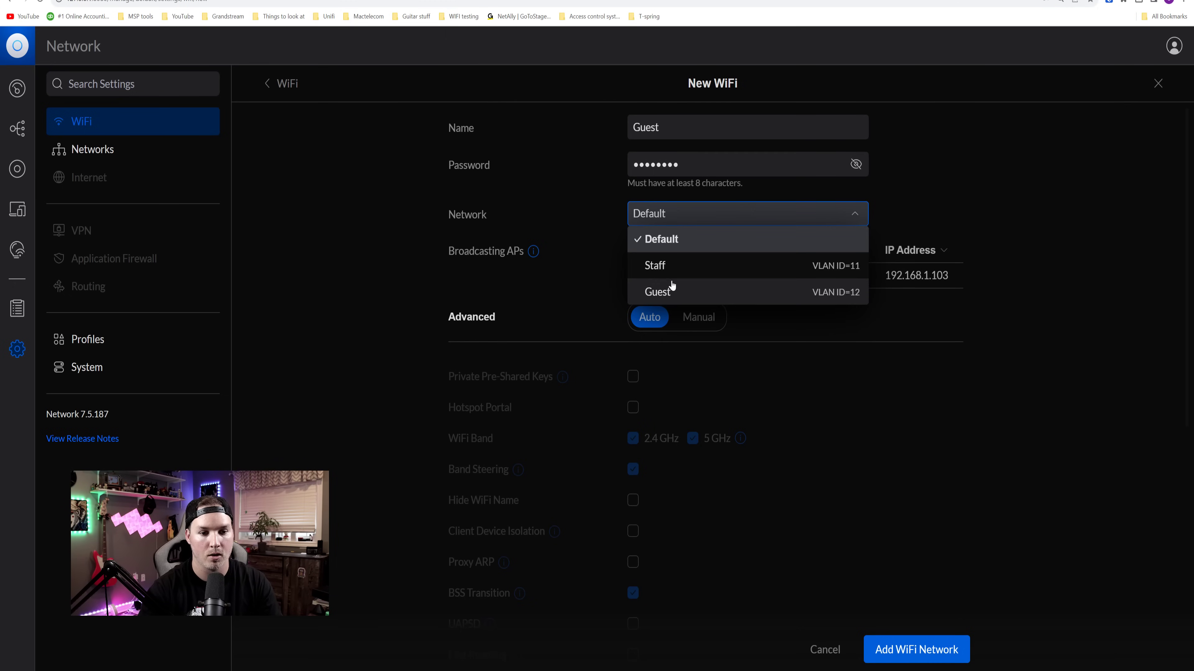
left_click(670, 290)
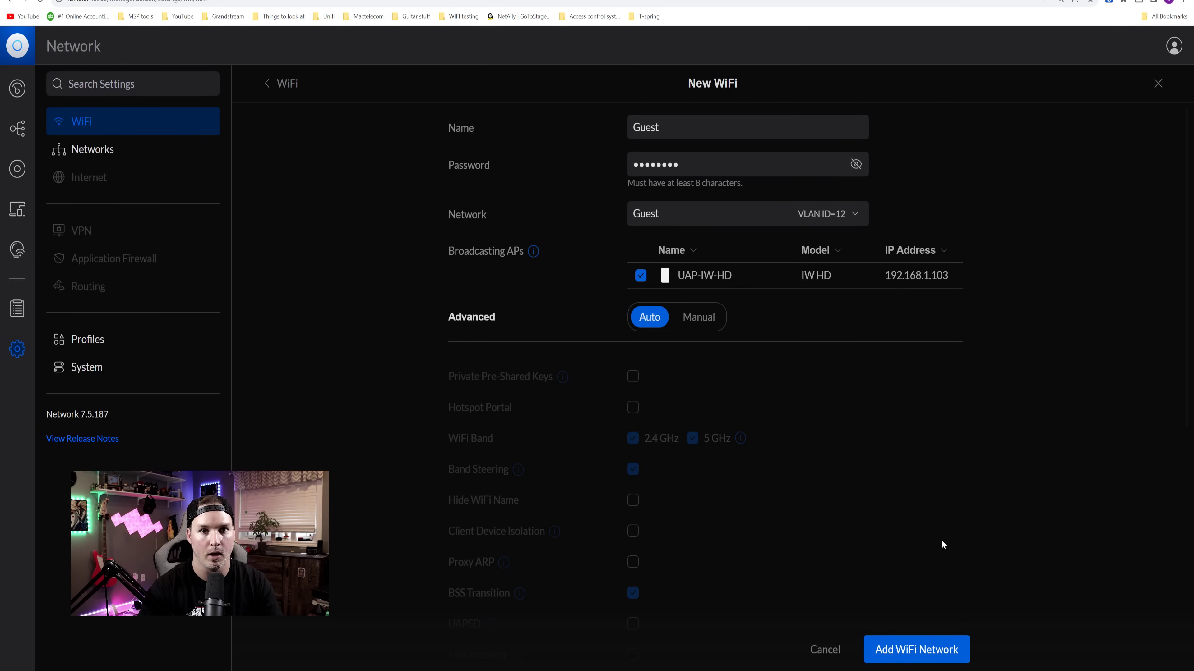
left_click(914, 649)
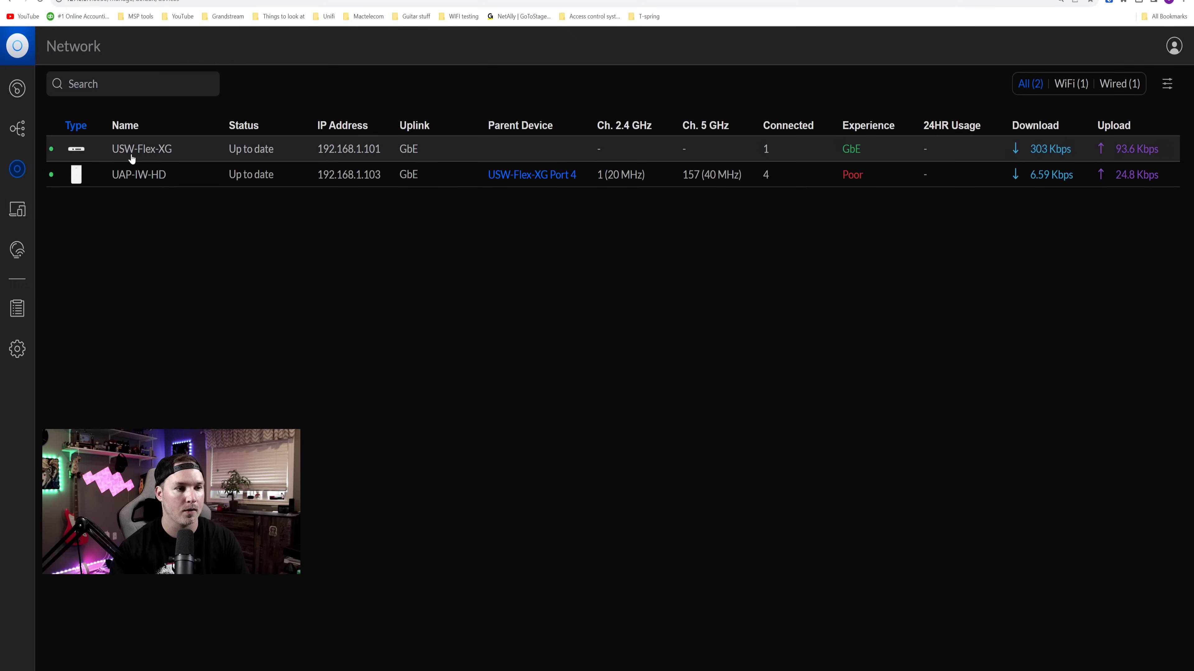
- Set USW-Flex-XG port 3's primary network to Staff (11) and apply the change
left_click(144, 157)
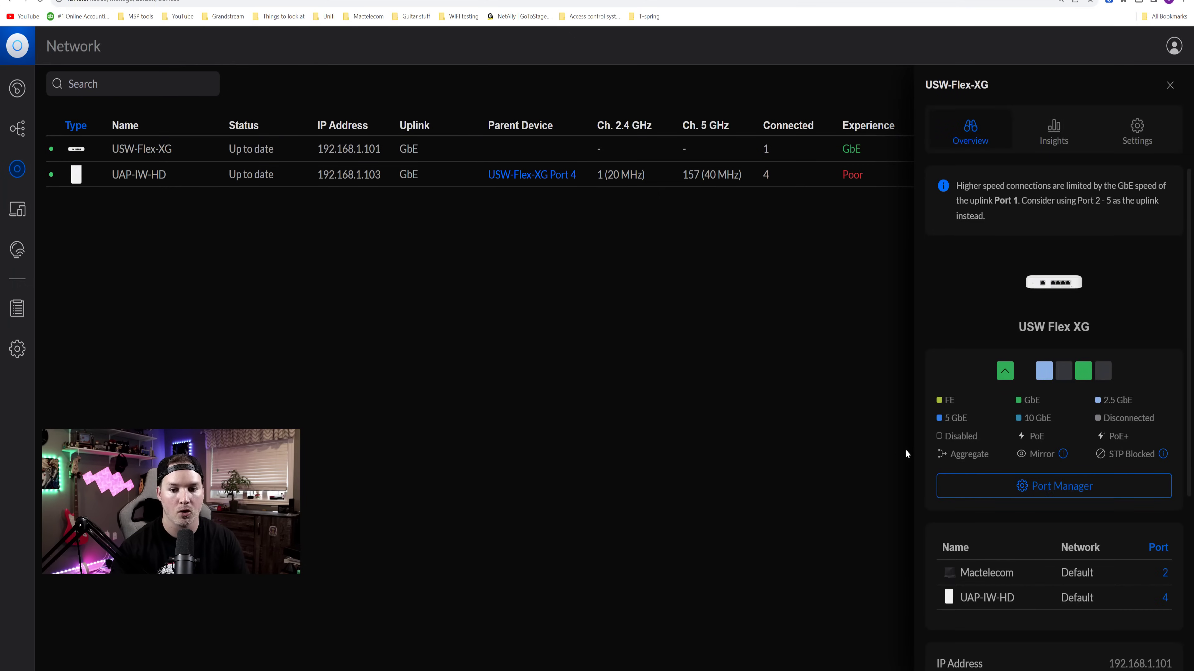
left_click(1046, 486)
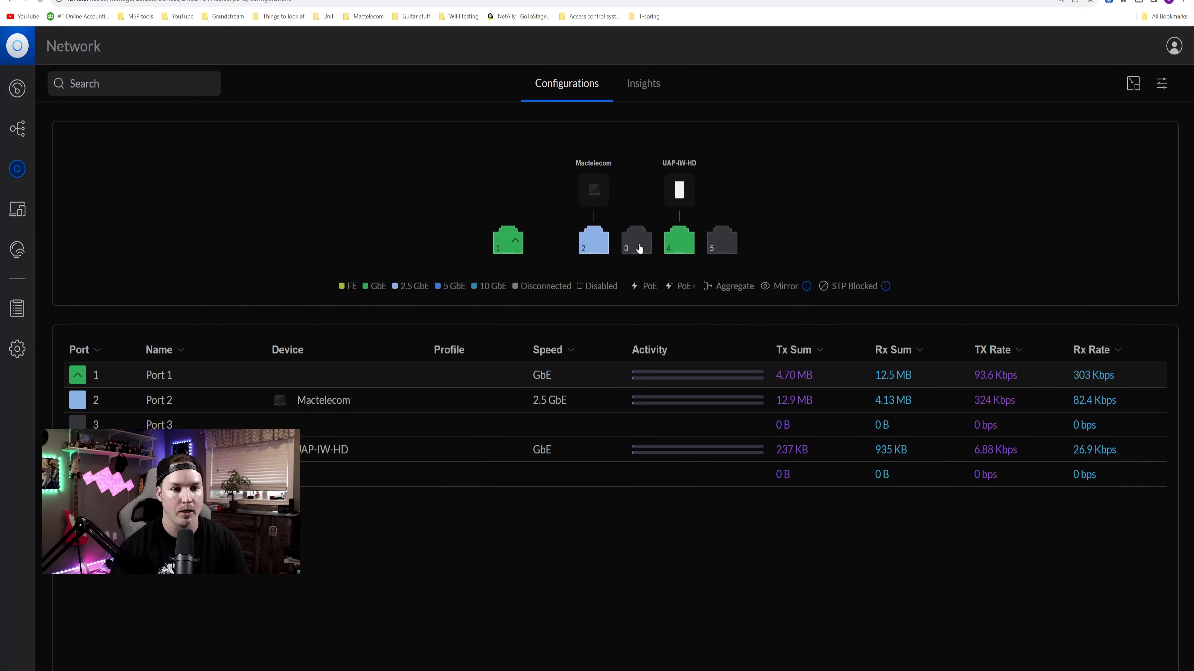
left_click(642, 252)
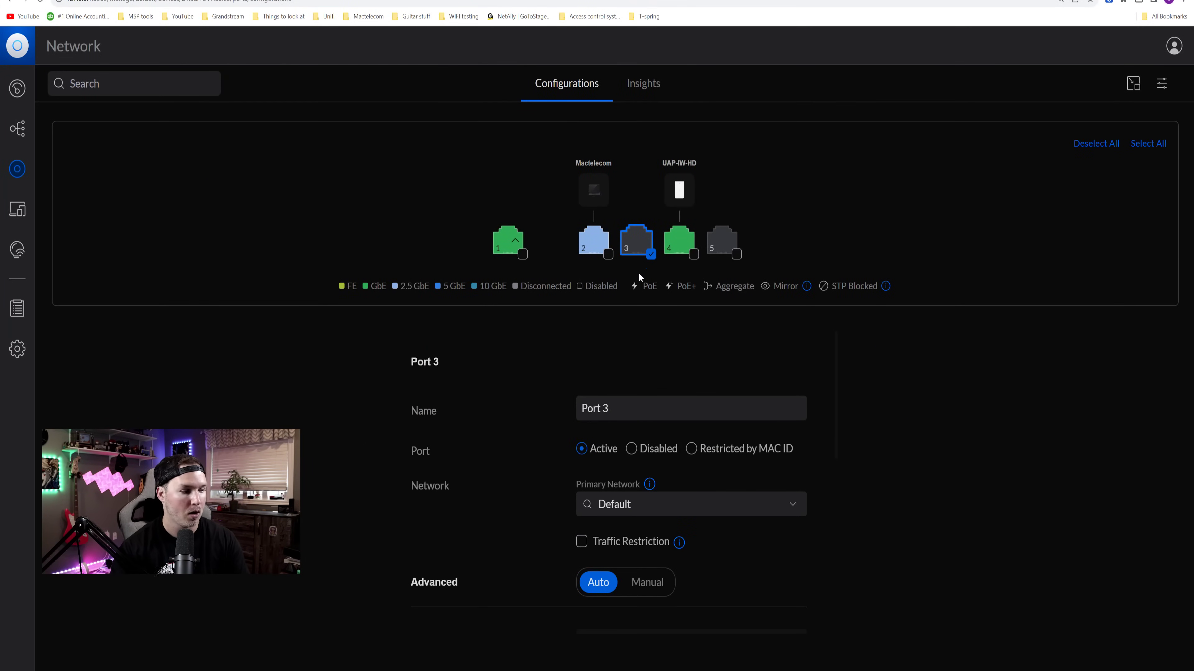
left_click(678, 505)
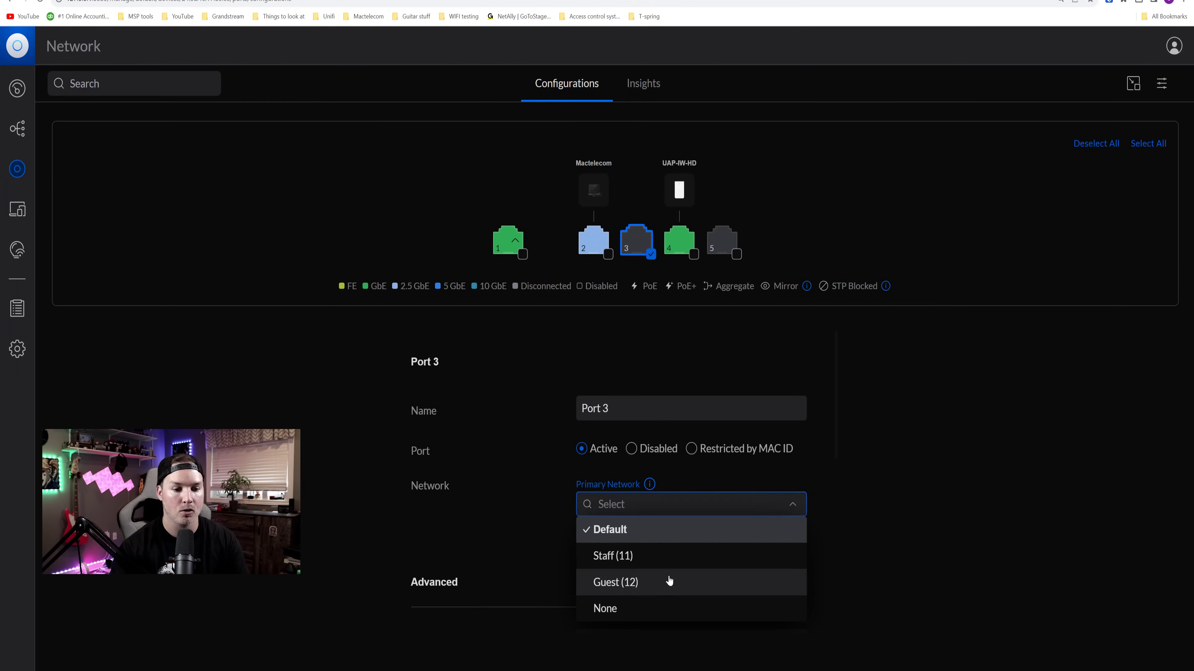
left_click(623, 557)
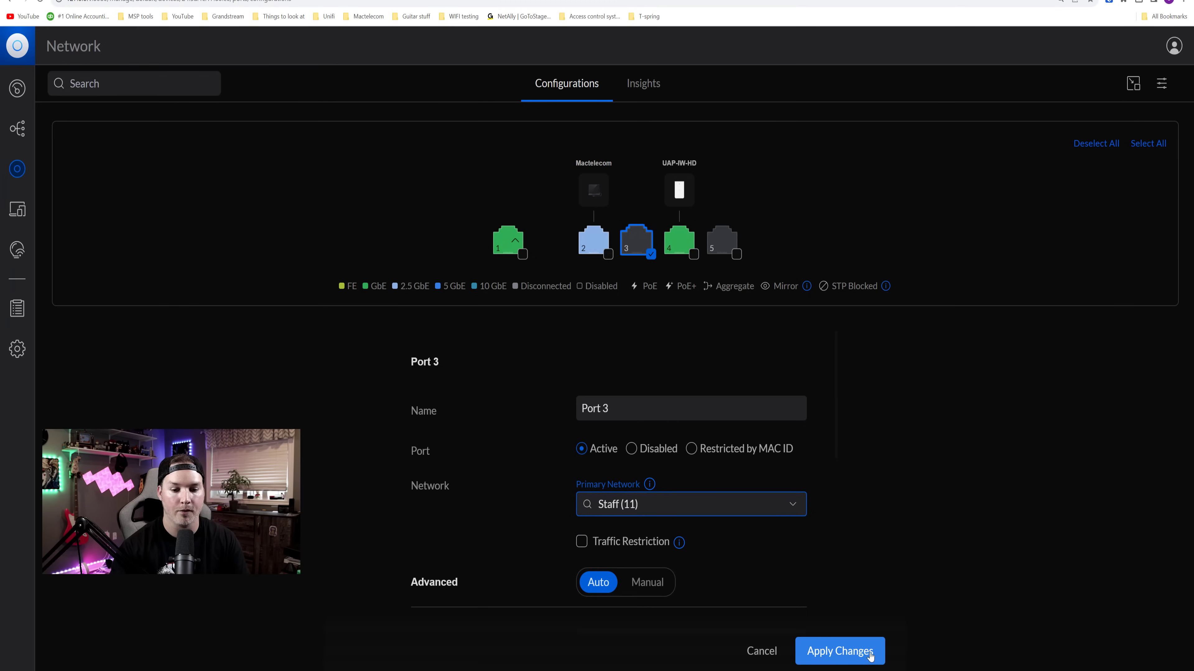
left_click(860, 655)
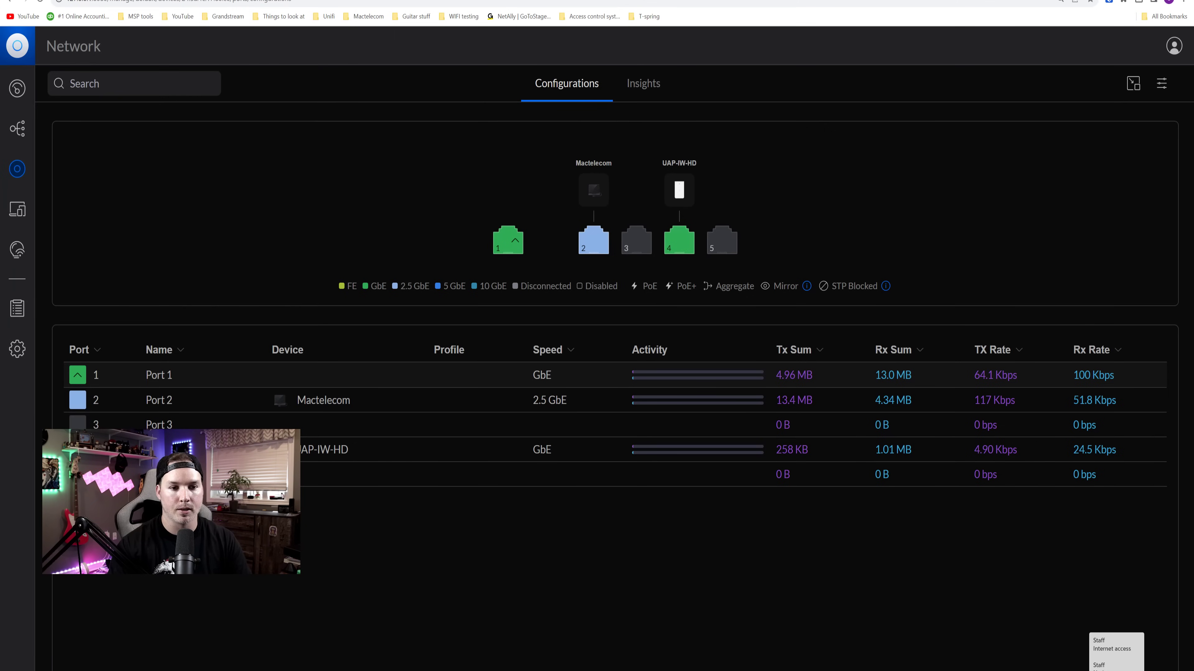
- Run ipconfig to confirm the 192.168.11.11 address, then ping 1.1.1.1, which times out
key("alt+Tab")
left_click_drag(517, 1, 839, 45)
type("ipconfig")
key("Return")
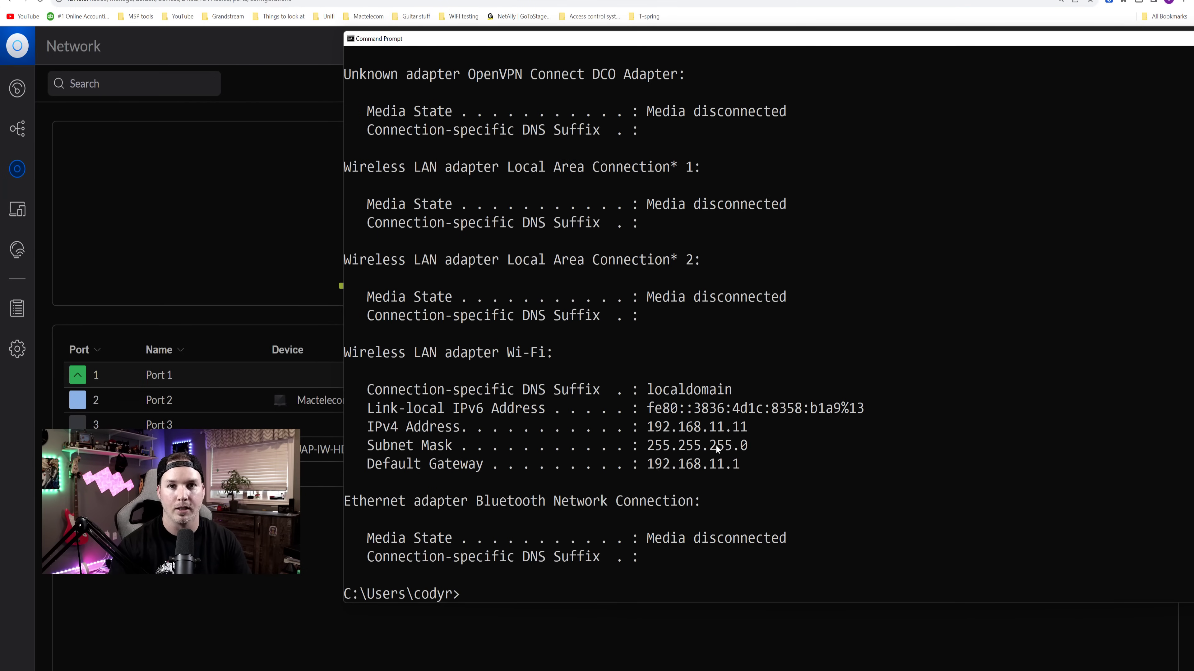
type("ping ")
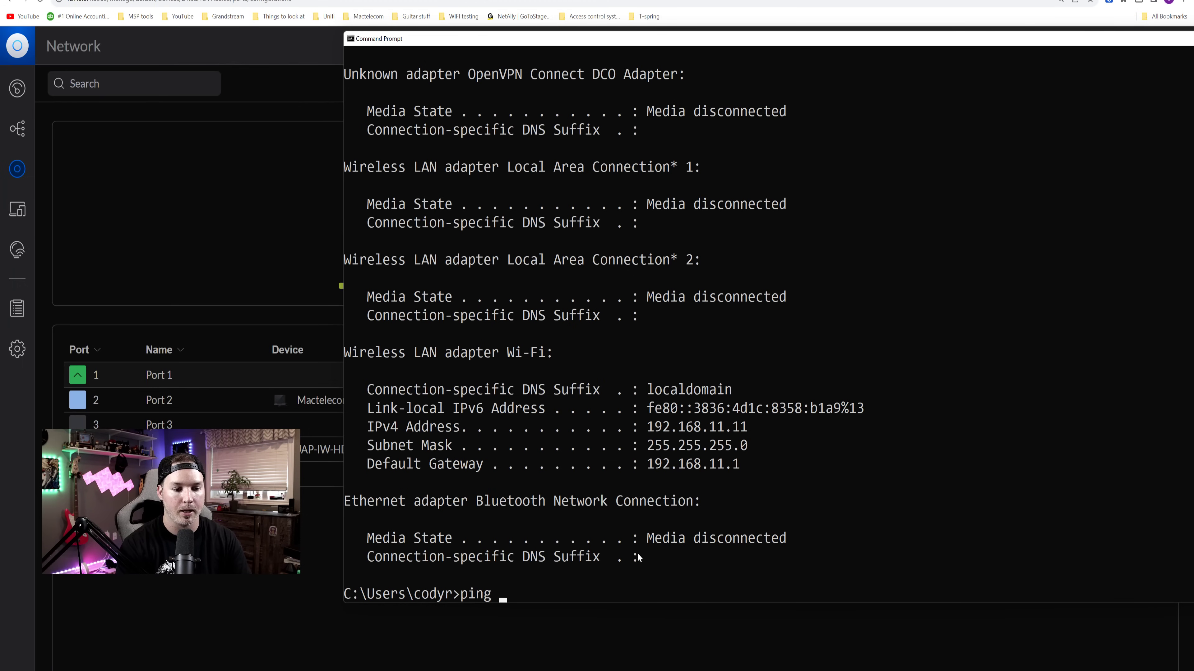
type("1.1.1.1")
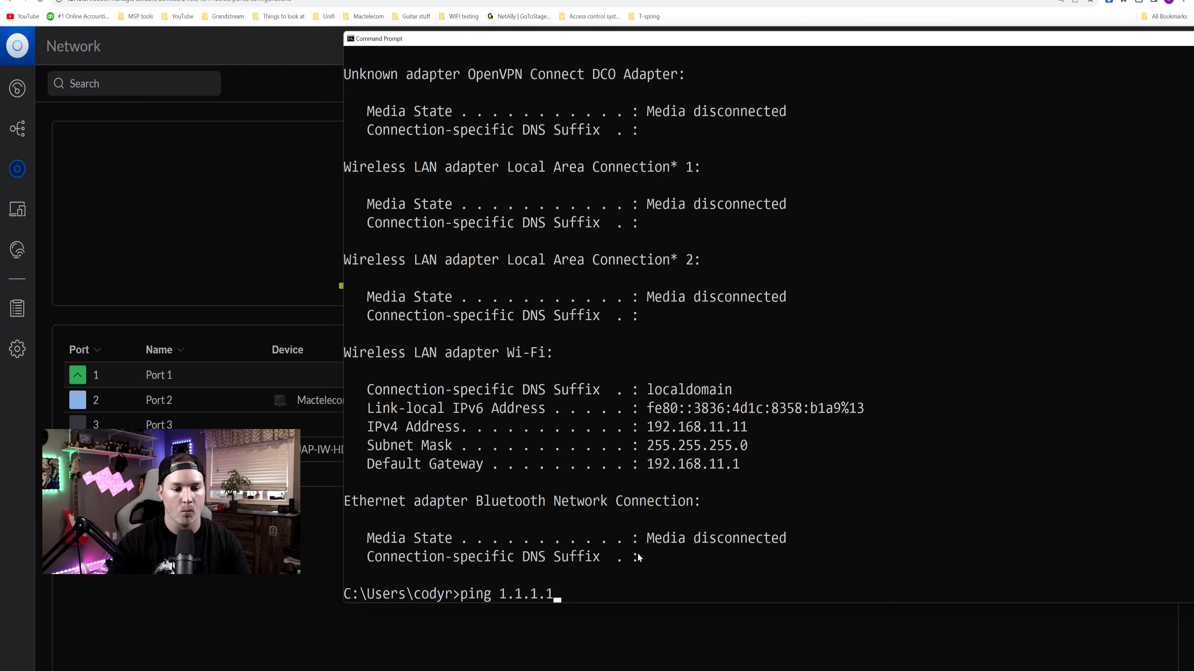
key("Return")
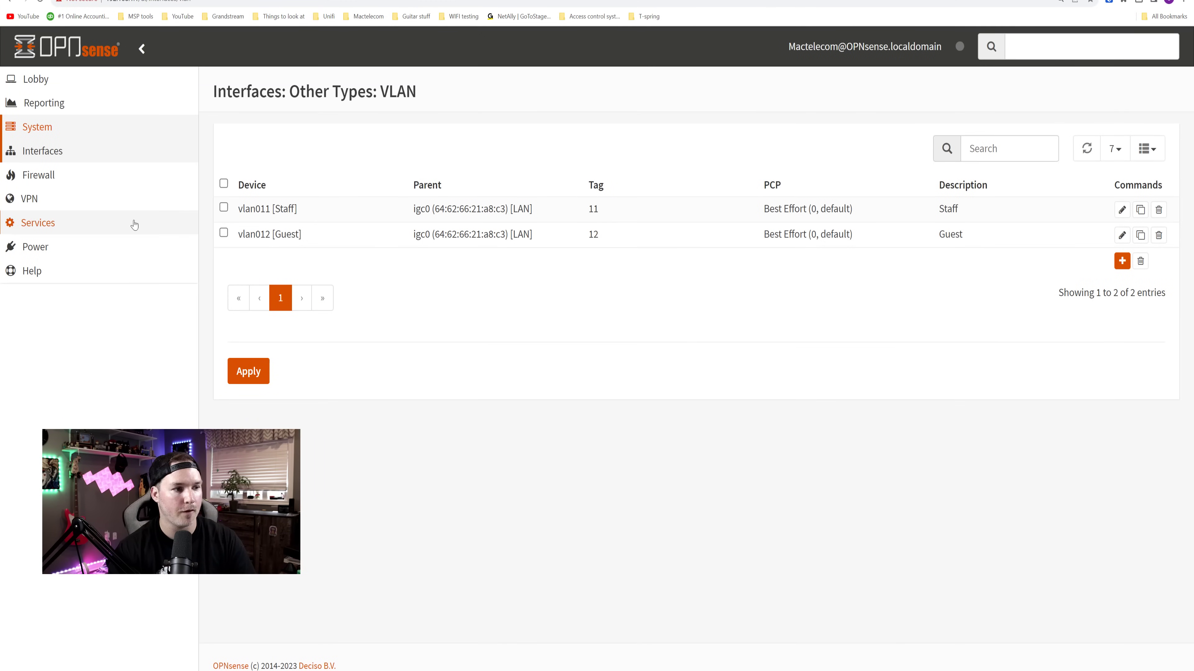
- Go to Firewall > Rules > Staff to view its currently empty rule list
left_click(55, 177)
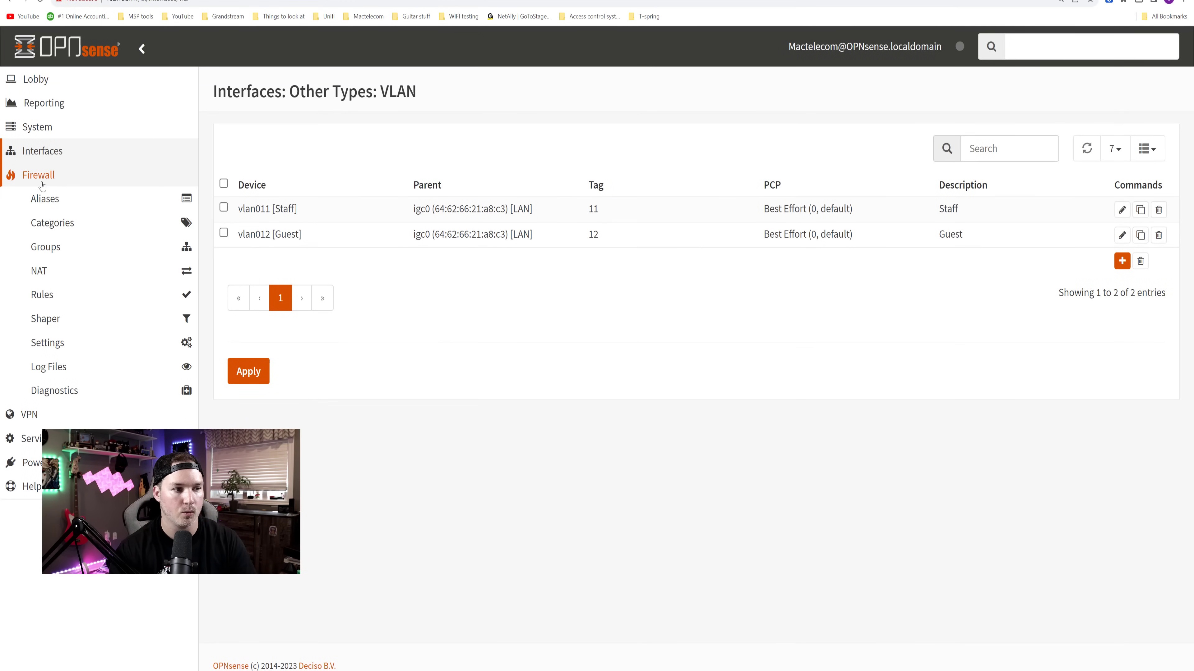
left_click(57, 296)
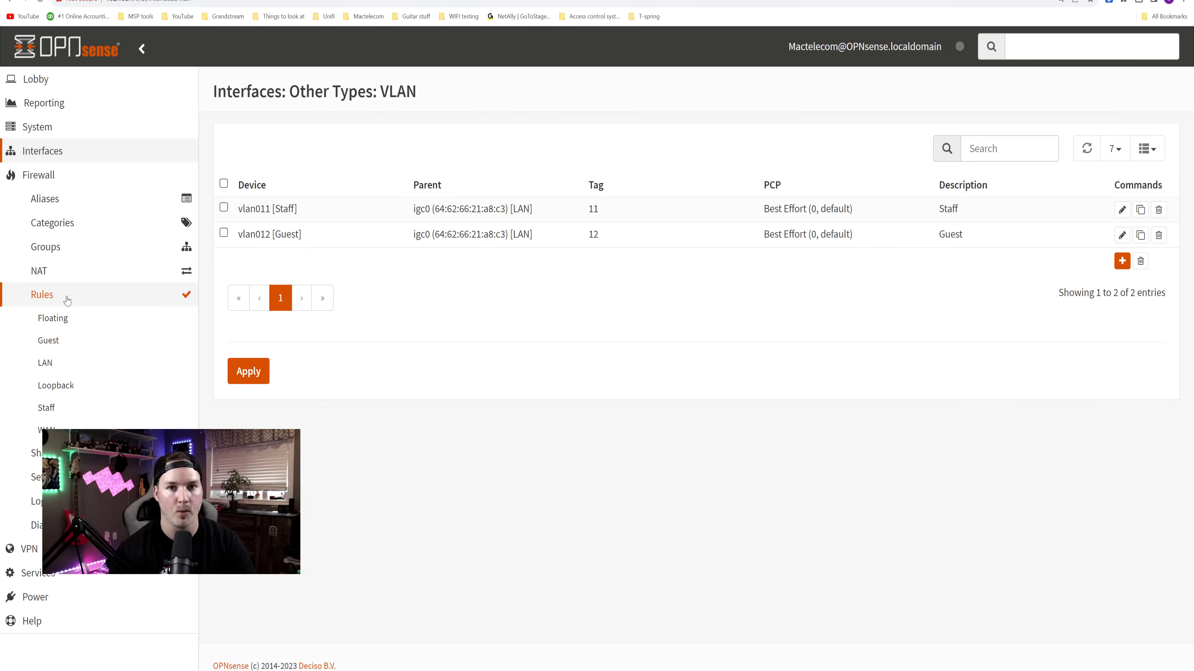
left_click(65, 411)
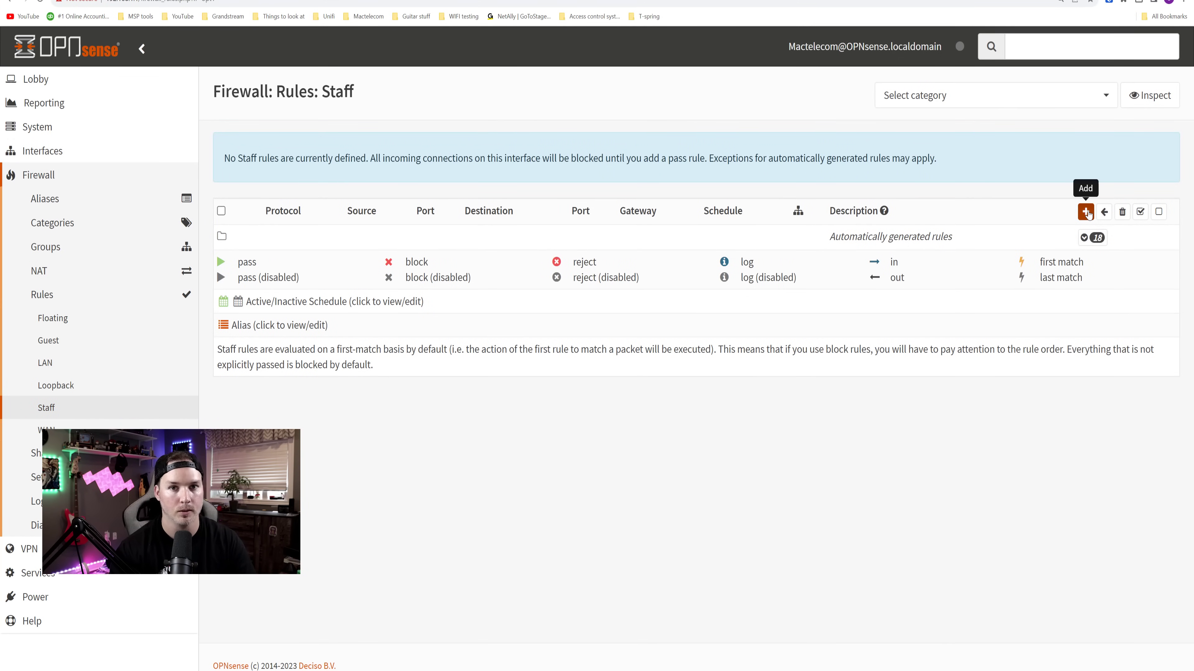
- Add a pass rule for any IPv4 traffic described 'Staff to internet' and save it
left_click(1086, 212)
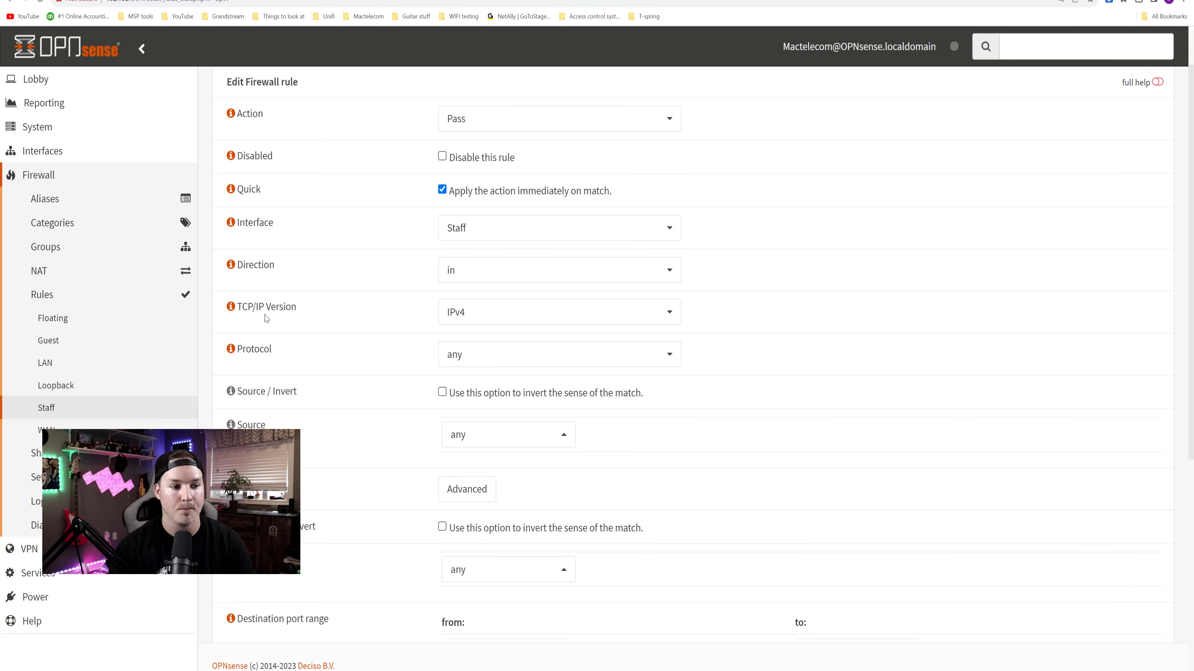
scroll(449, 292, "down", 2)
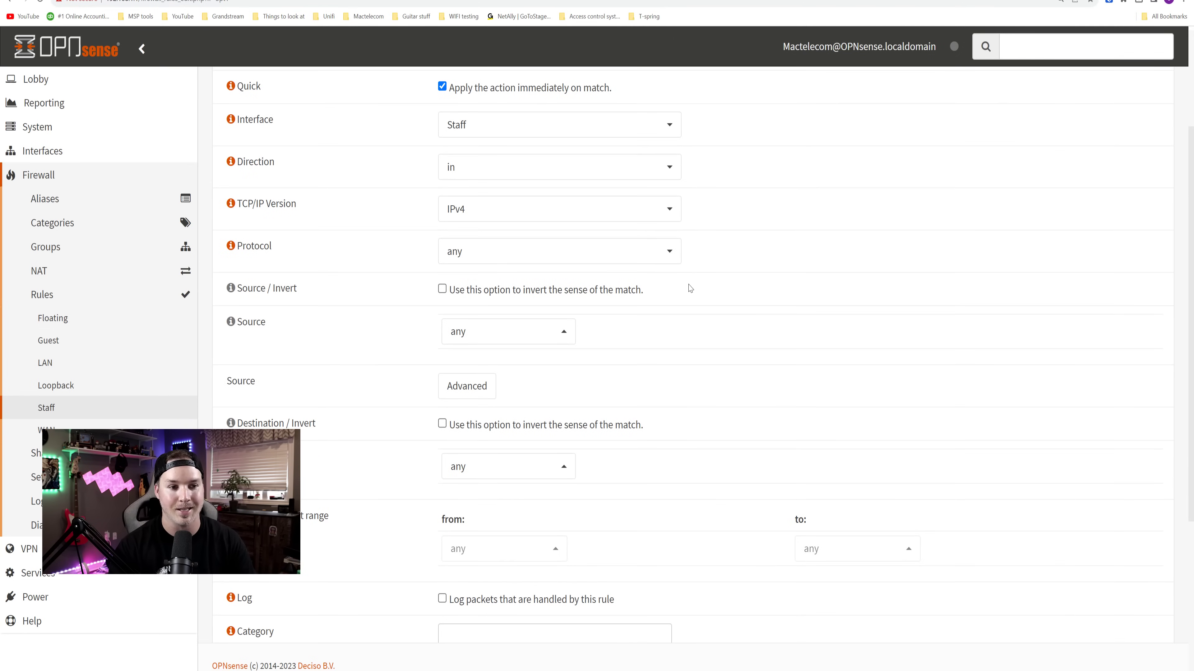
scroll(684, 289, "down", 1)
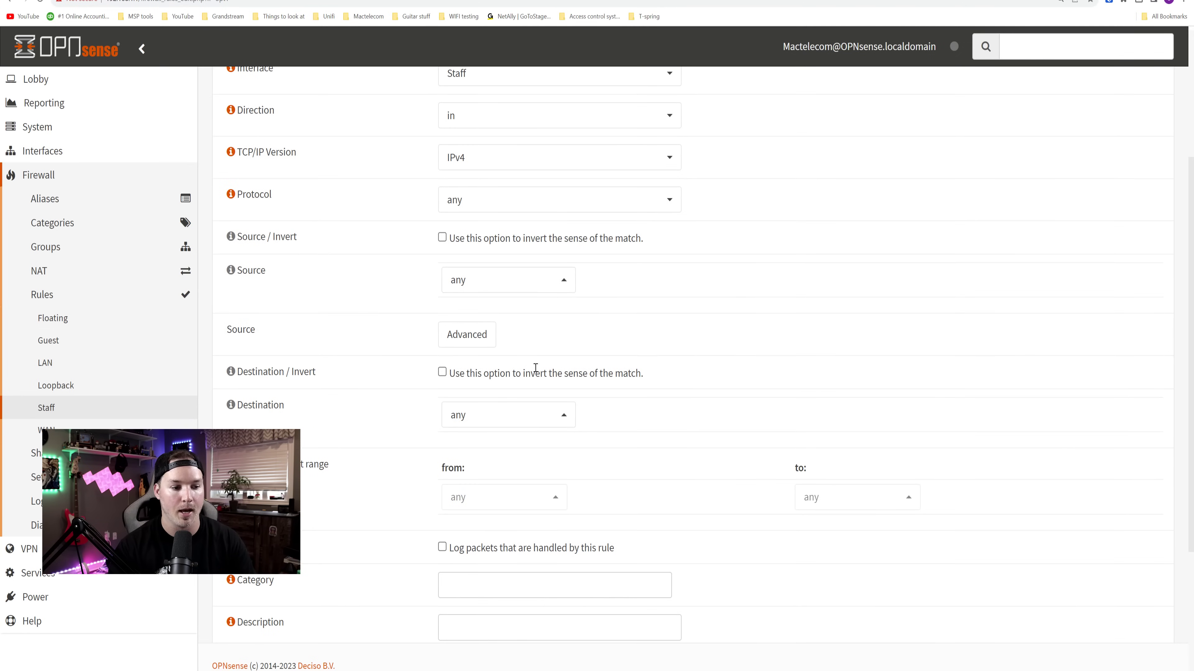
scroll(563, 383, "down", 2)
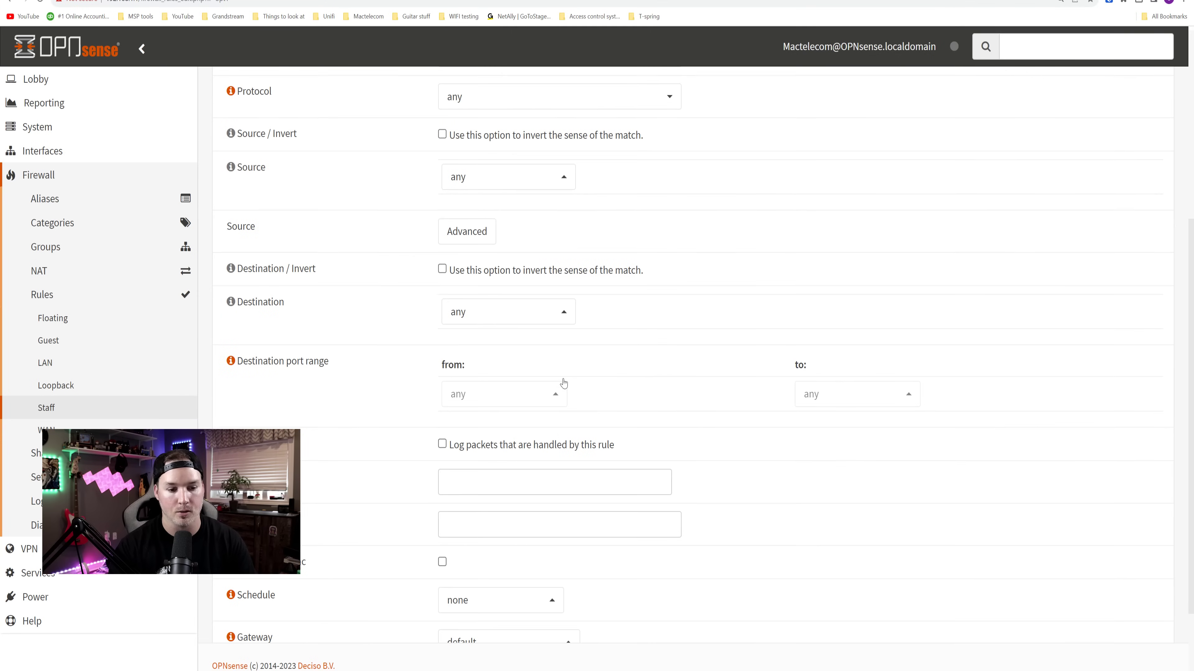
left_click(497, 521)
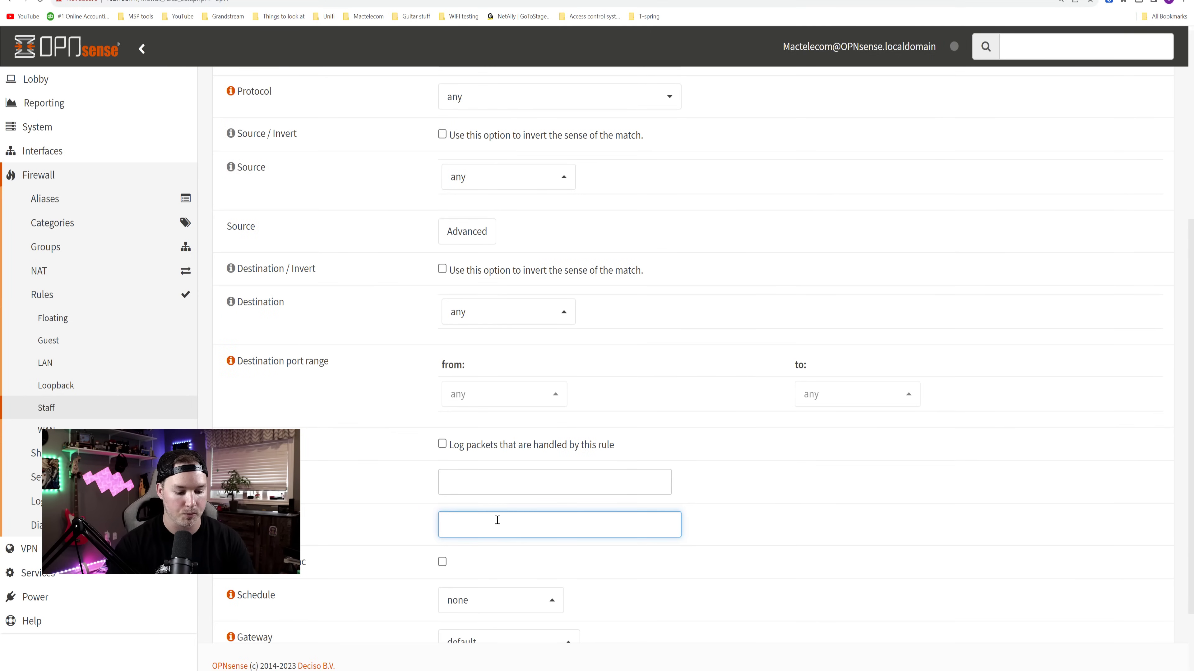
type("Staff to internet")
scroll(503, 531, "down", 3)
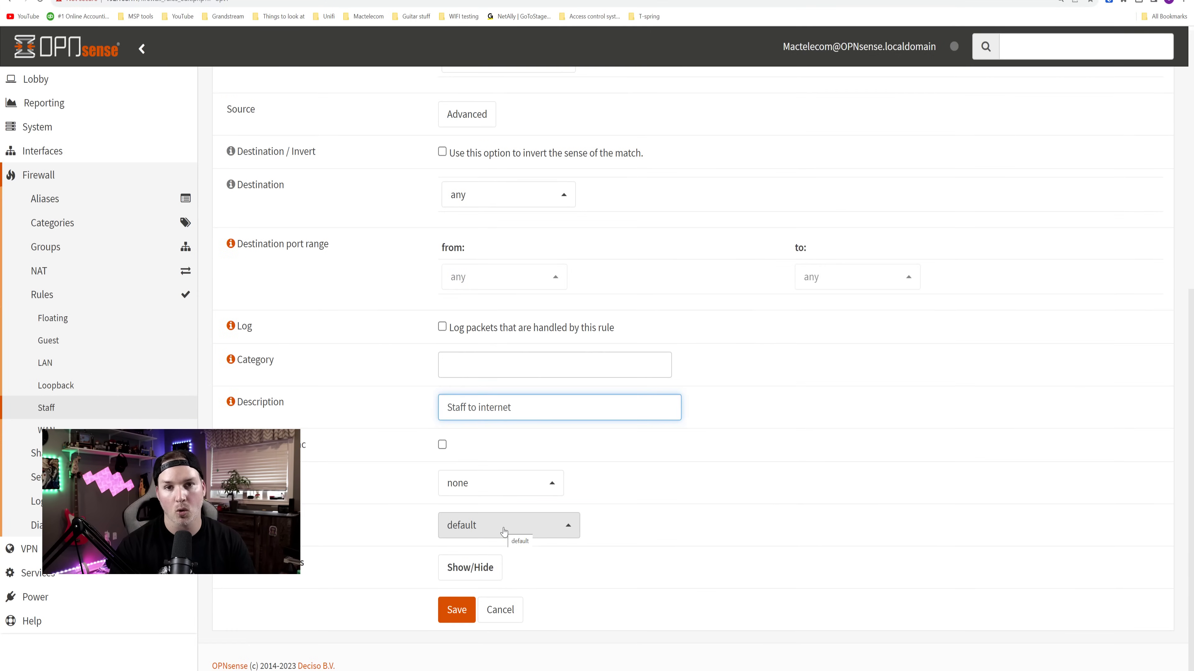
left_click(464, 611)
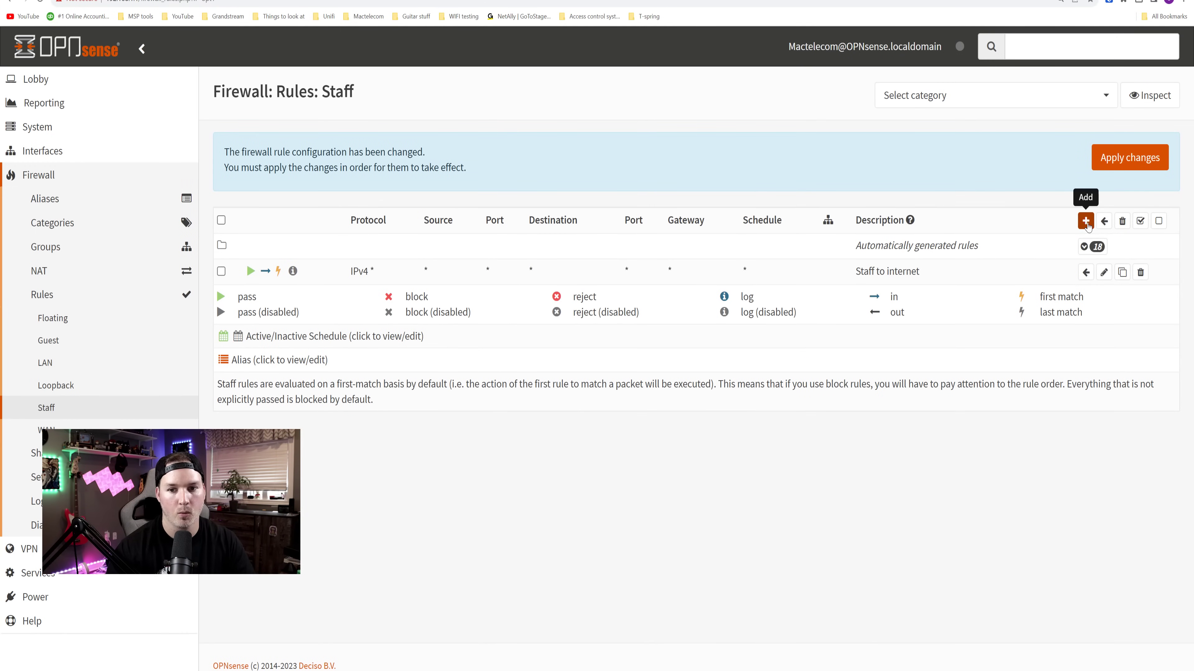
- Add a Block rule from Staff net to LAN net and apply the firewall changes
left_click(1085, 222)
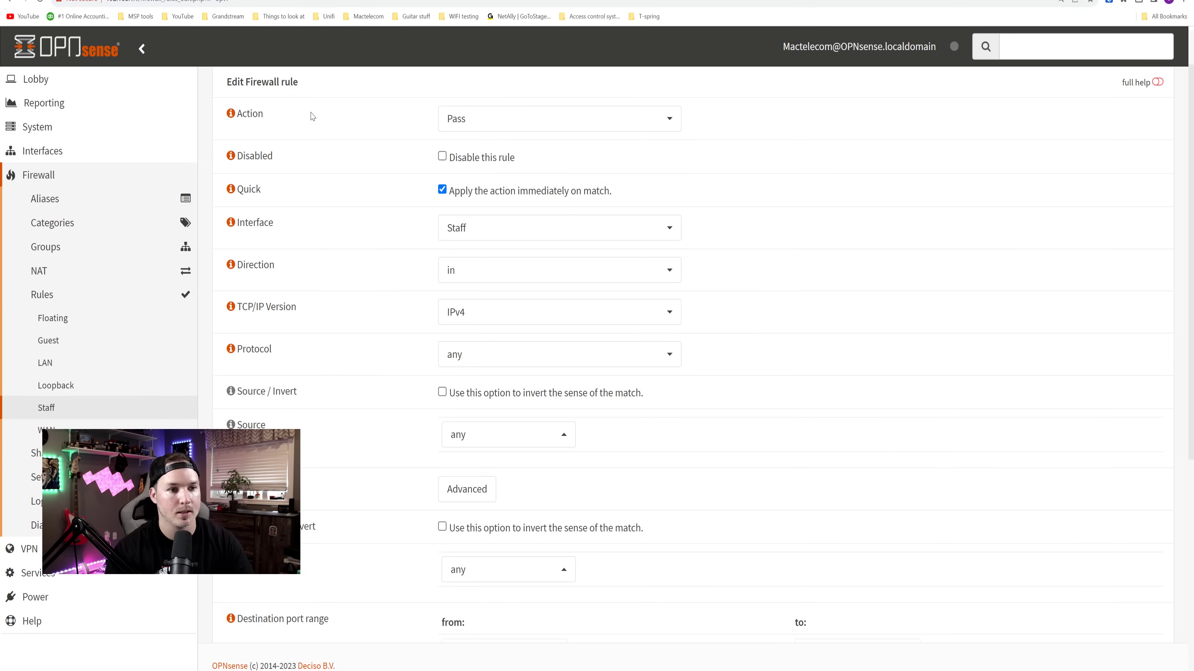
left_click(488, 123)
left_click(484, 203)
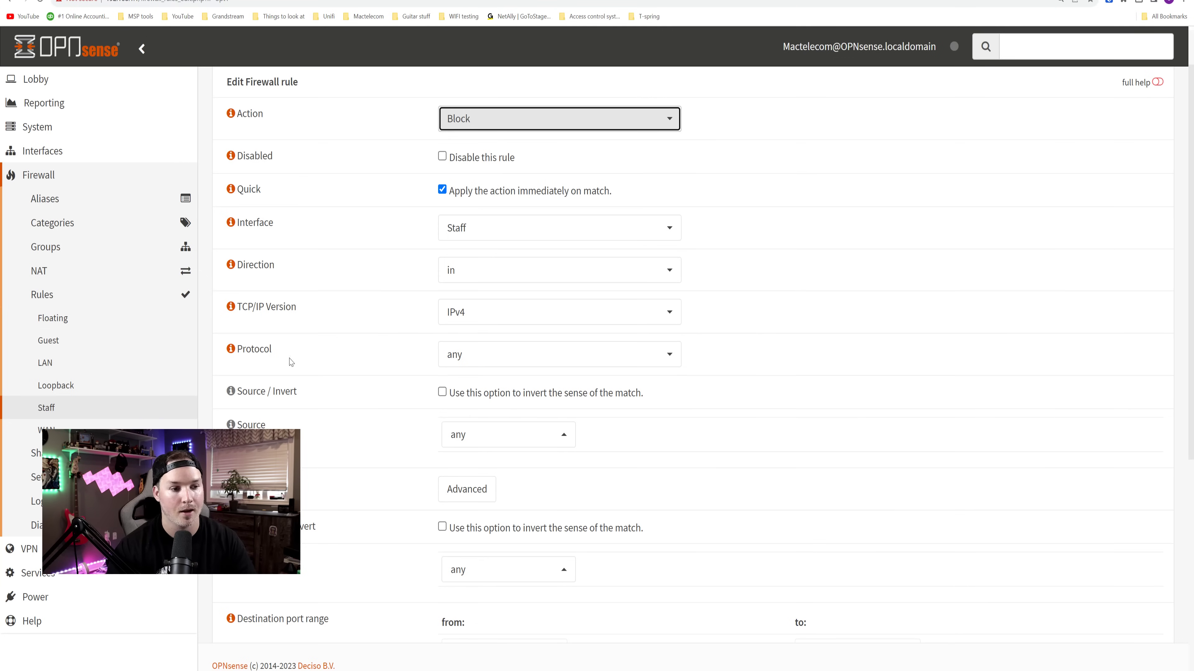
scroll(293, 359, "down", 5)
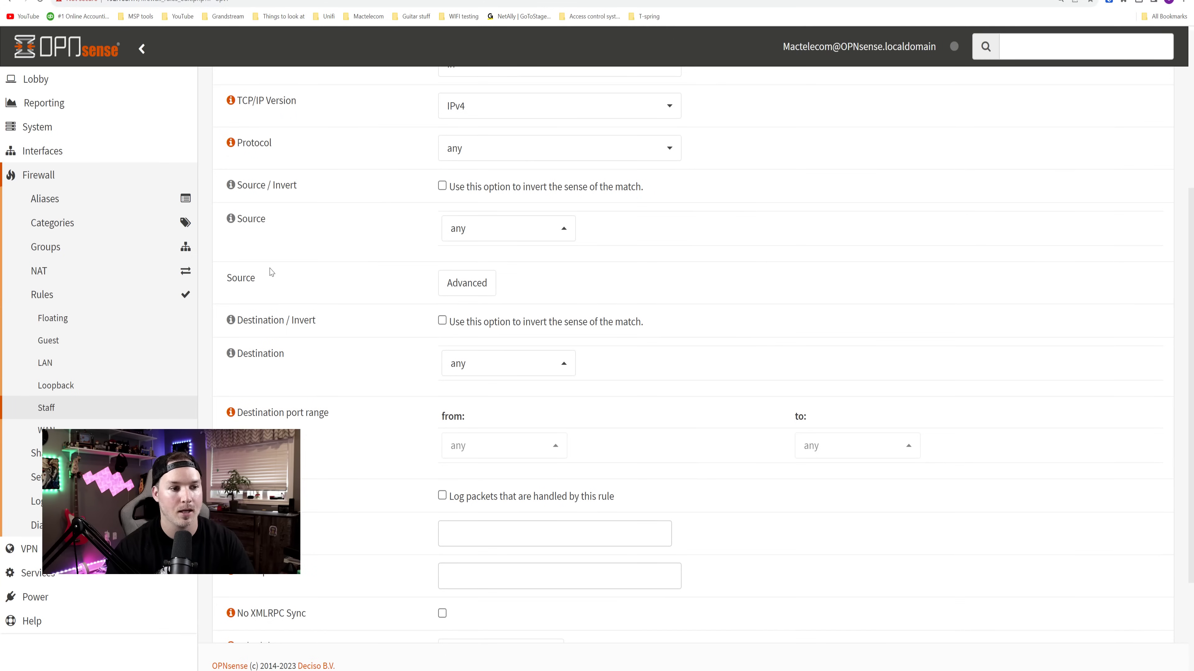
left_click(493, 228)
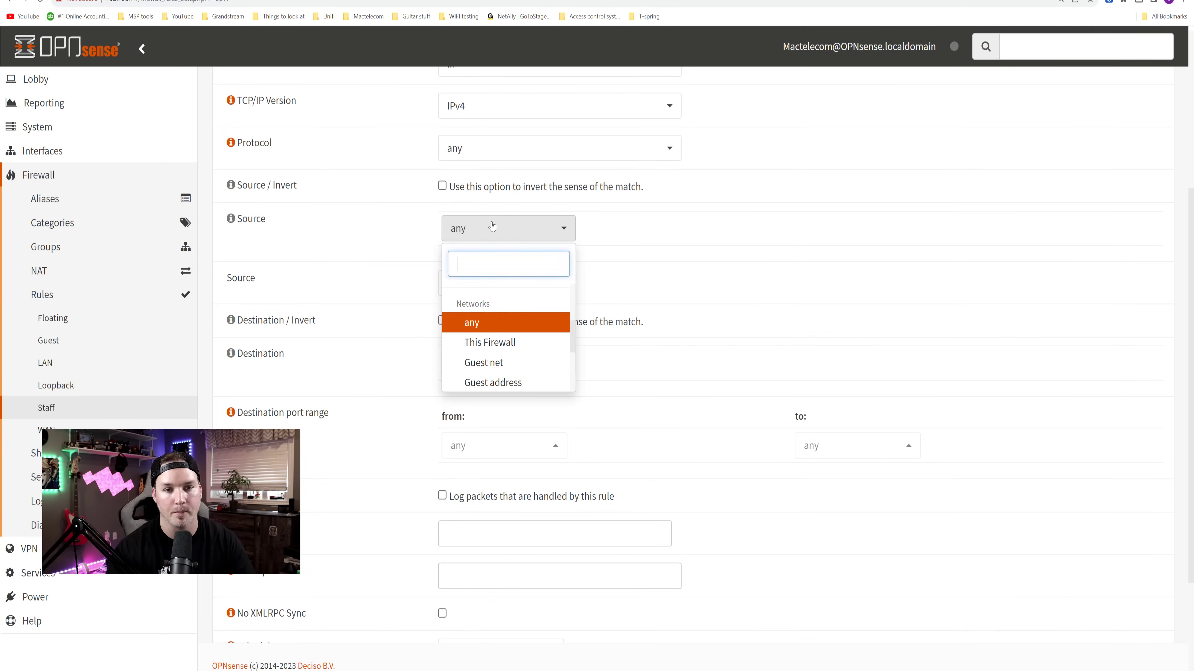
scroll(502, 324, "down", 2)
left_click(503, 325)
left_click(486, 314)
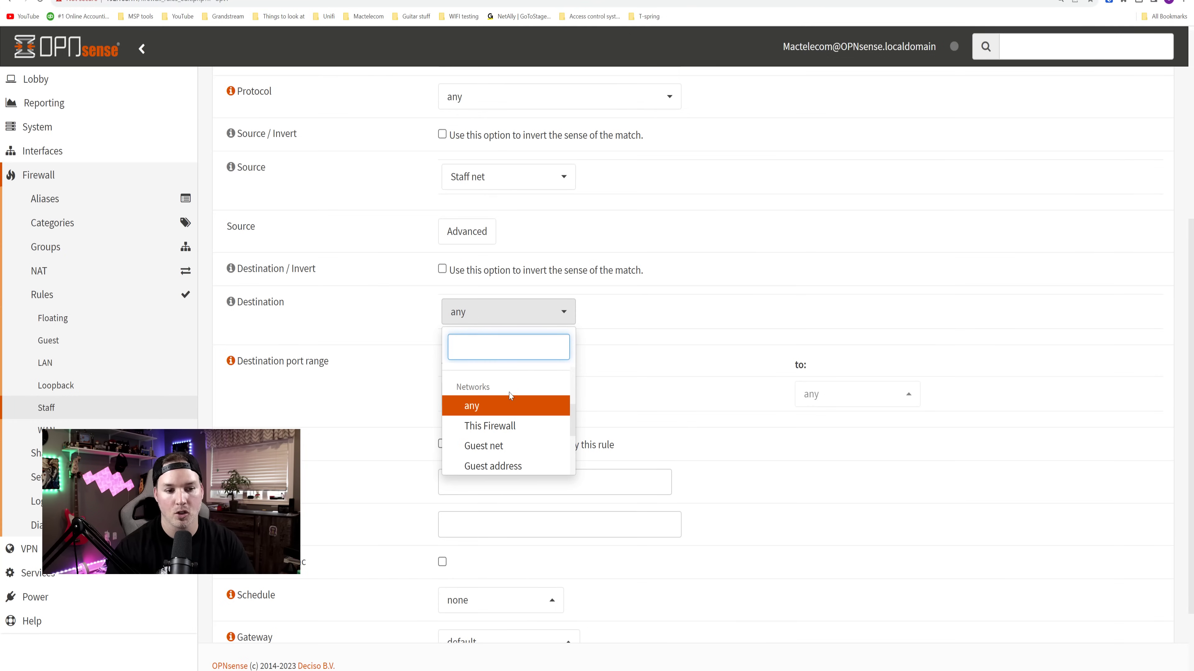
scroll(492, 385, "down", 3)
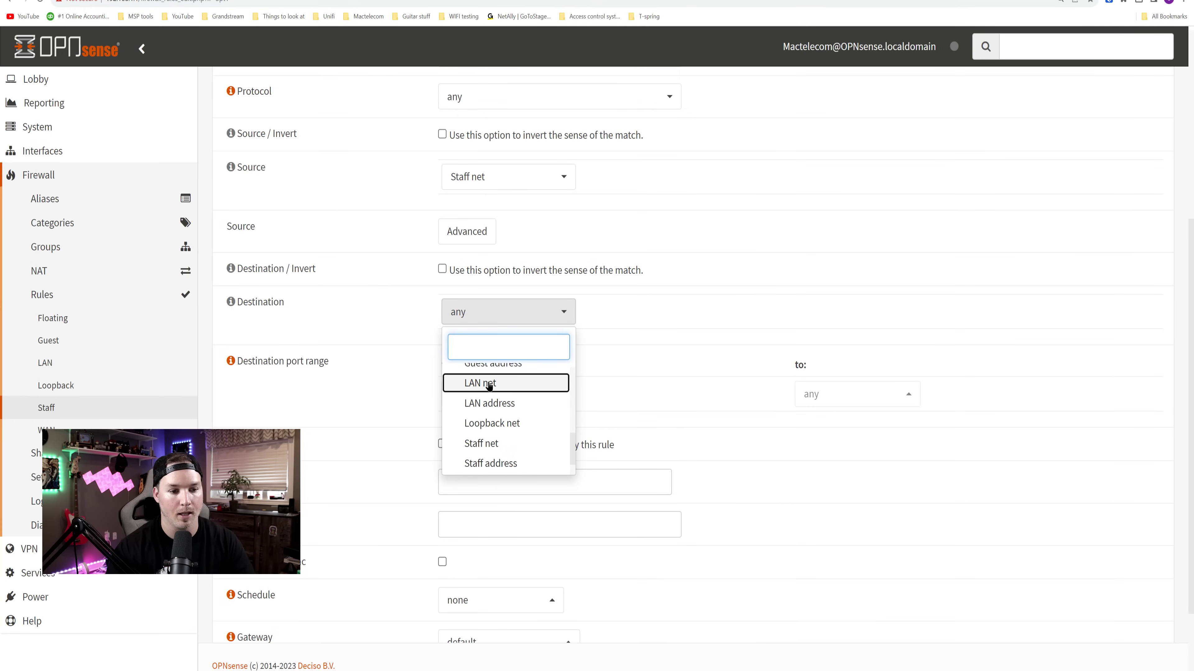
left_click(491, 385)
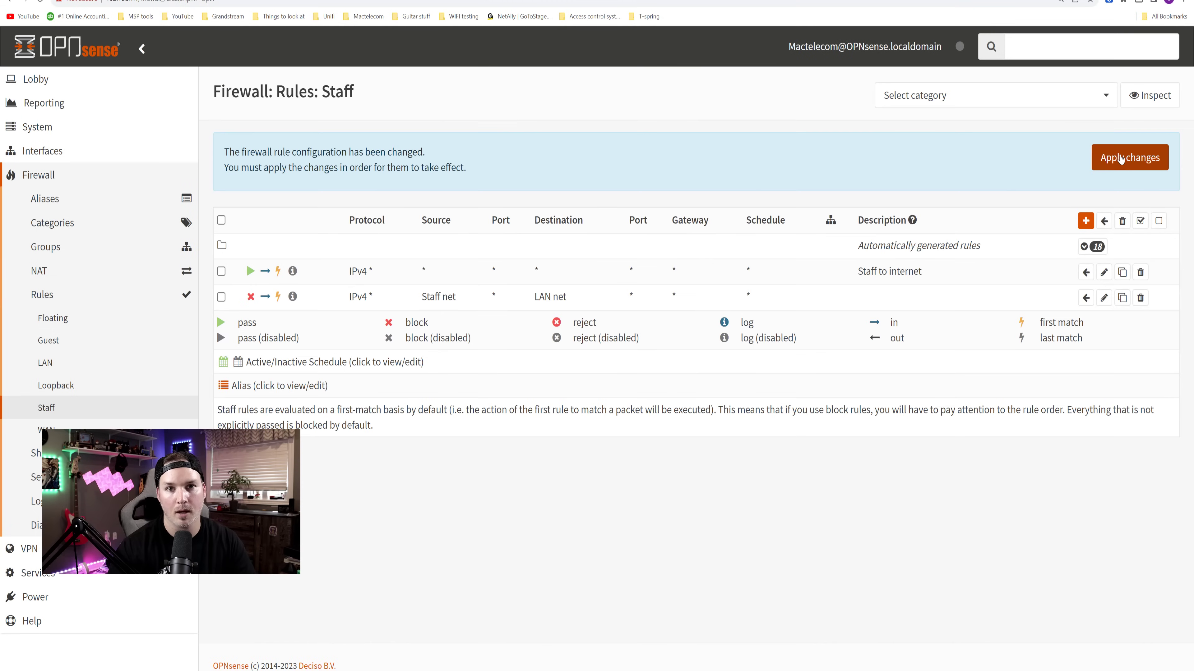
left_click(1121, 158)
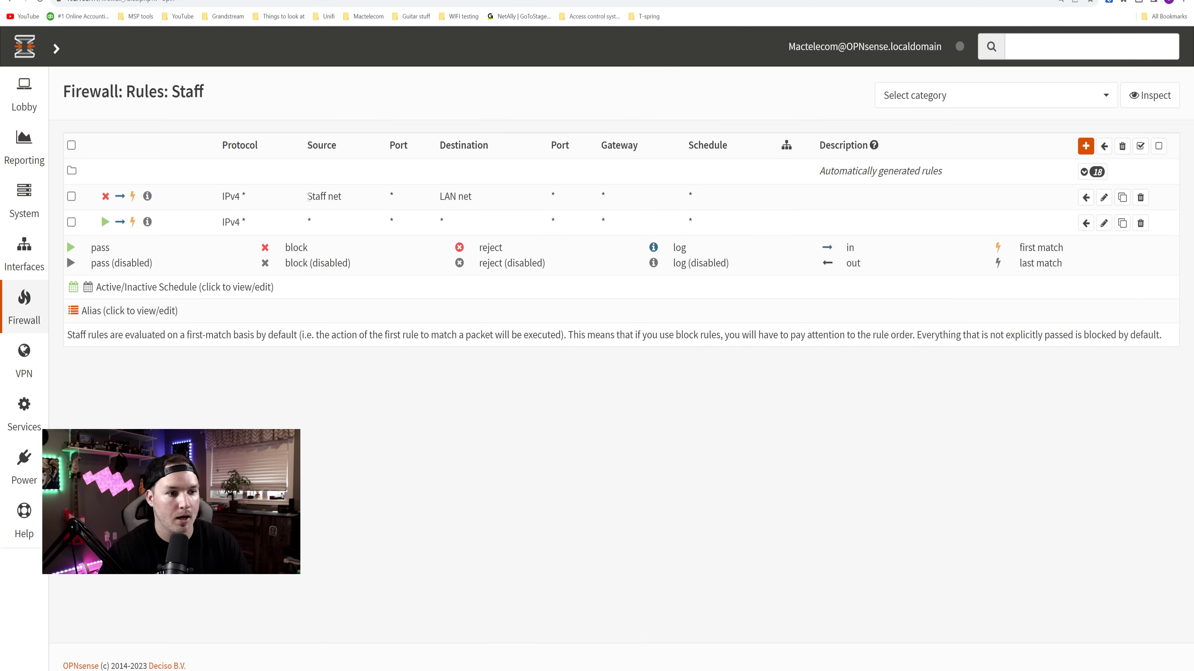
- Highlight the block rule's Staff net source and LAN net destination, then the pass rule's any destination
left_click_drag(308, 196, 341, 196)
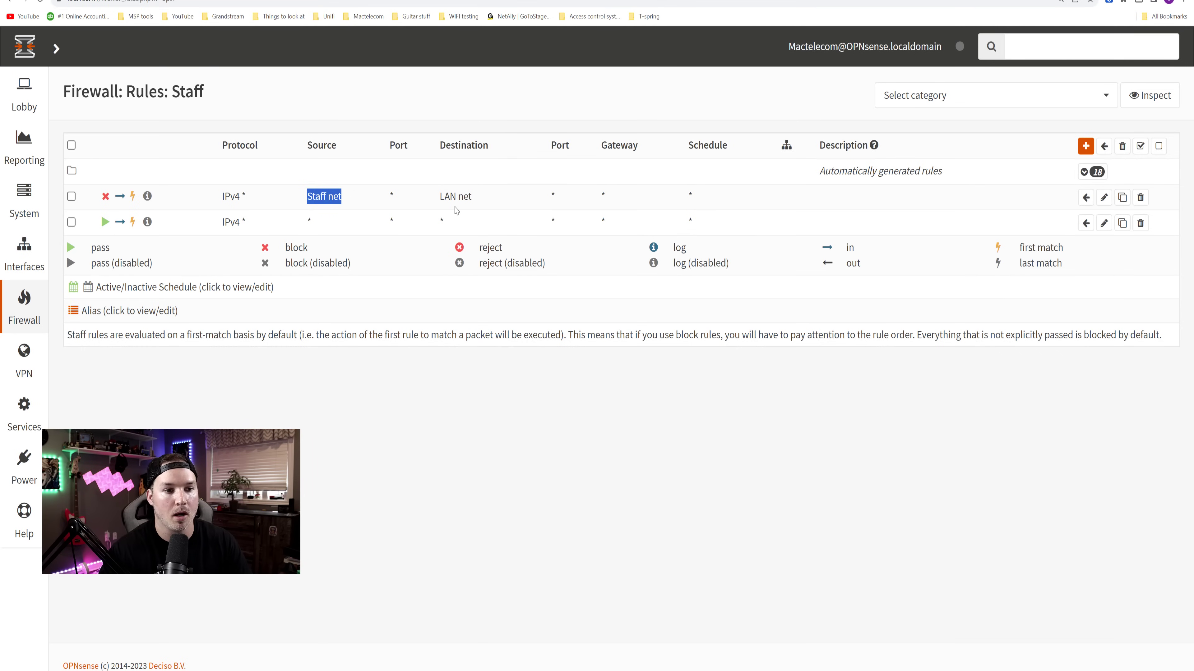
left_click_drag(441, 196, 490, 195)
left_click(236, 220)
left_click_drag(435, 219, 471, 217)
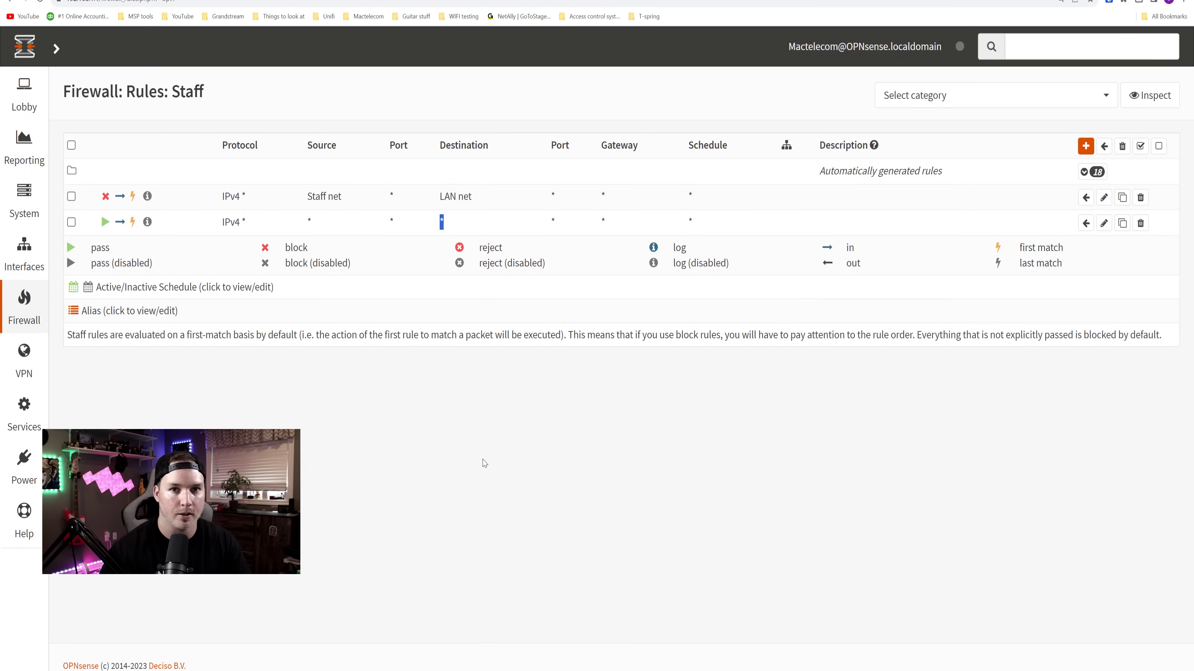
- Run ipconfig in Command Prompt to confirm the PC's 192.168.11.12 address
key("alt+Tab")
type("ipconfig")
key("Return")
scroll(627, 129, "up", 4)
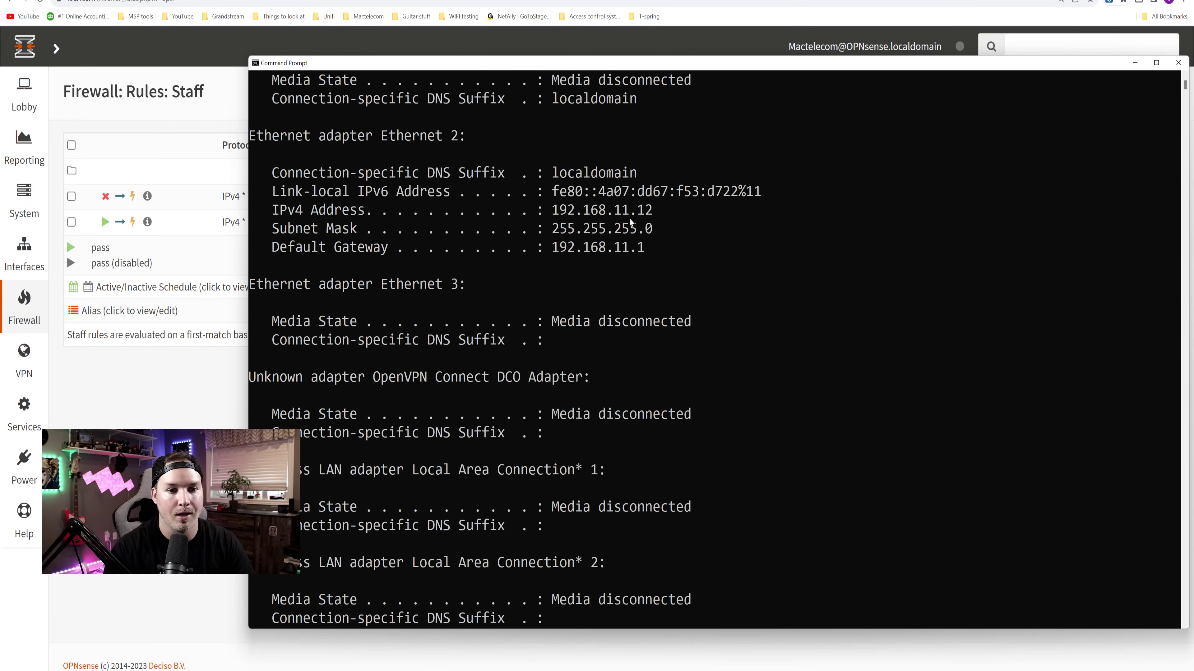
scroll(631, 228, "down", 5)
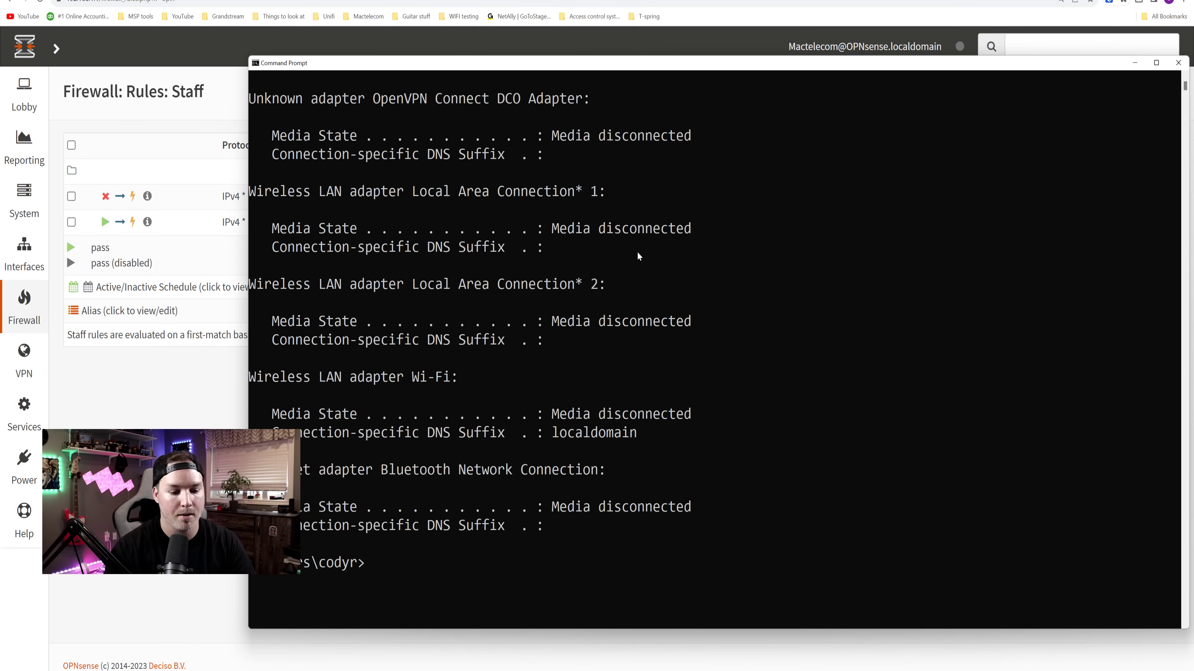
- Ping google.ca to verify internet access, then stop it
type("ping google.")
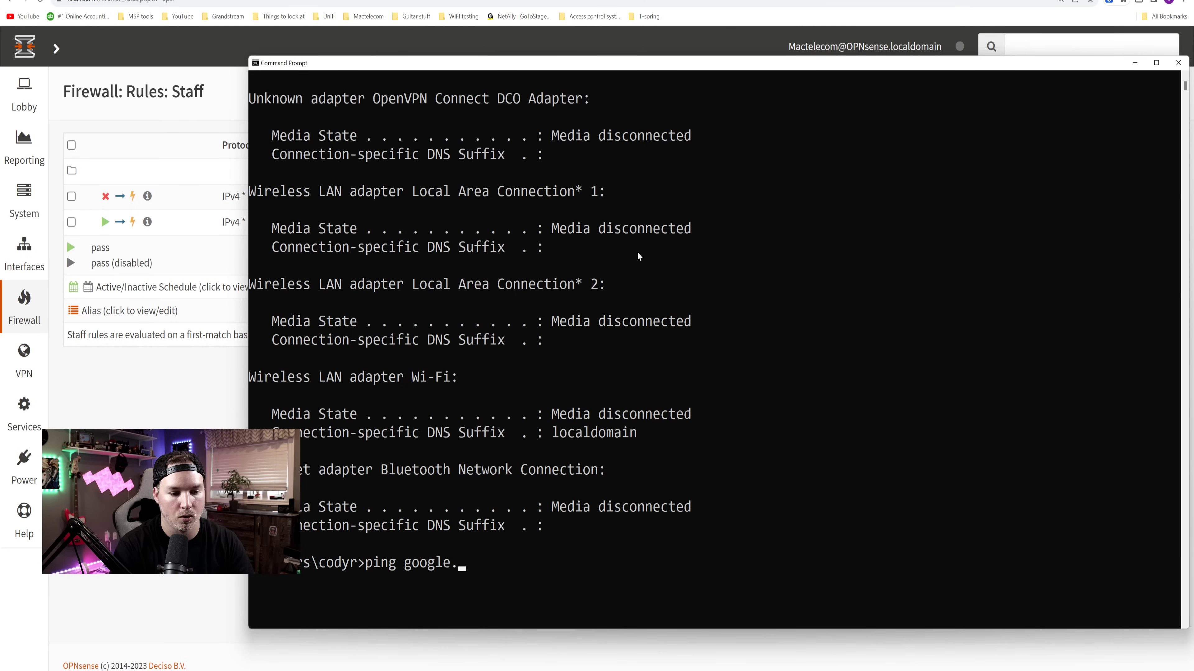
type("ca")
key("Return")
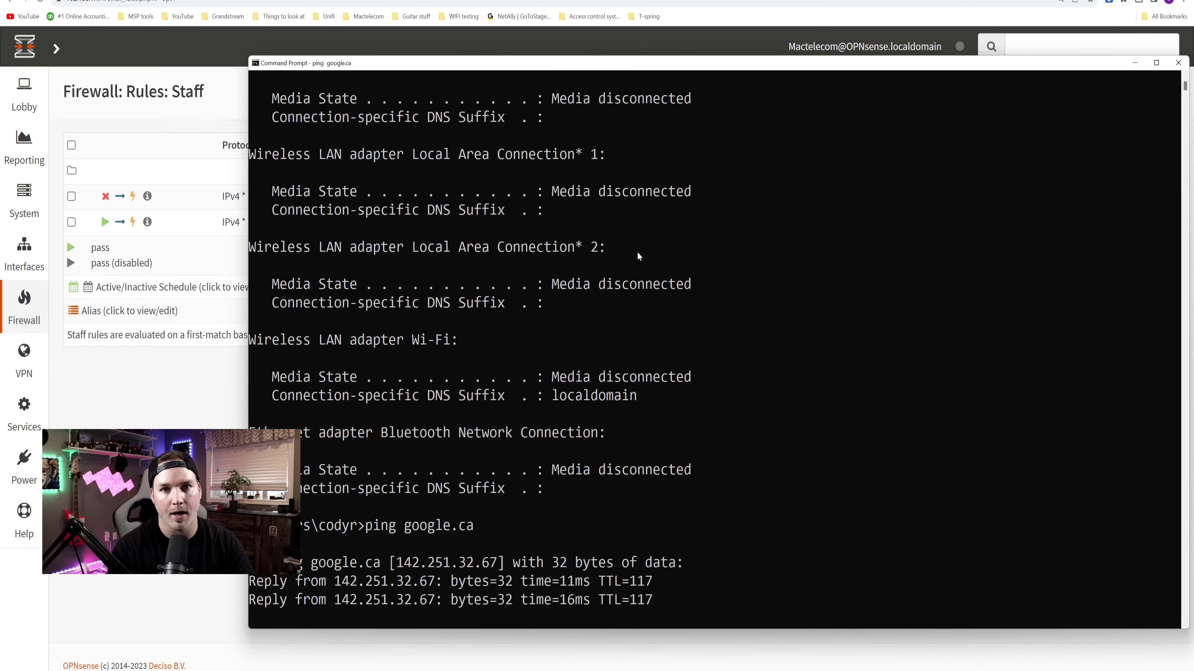
key("ctrl+c")
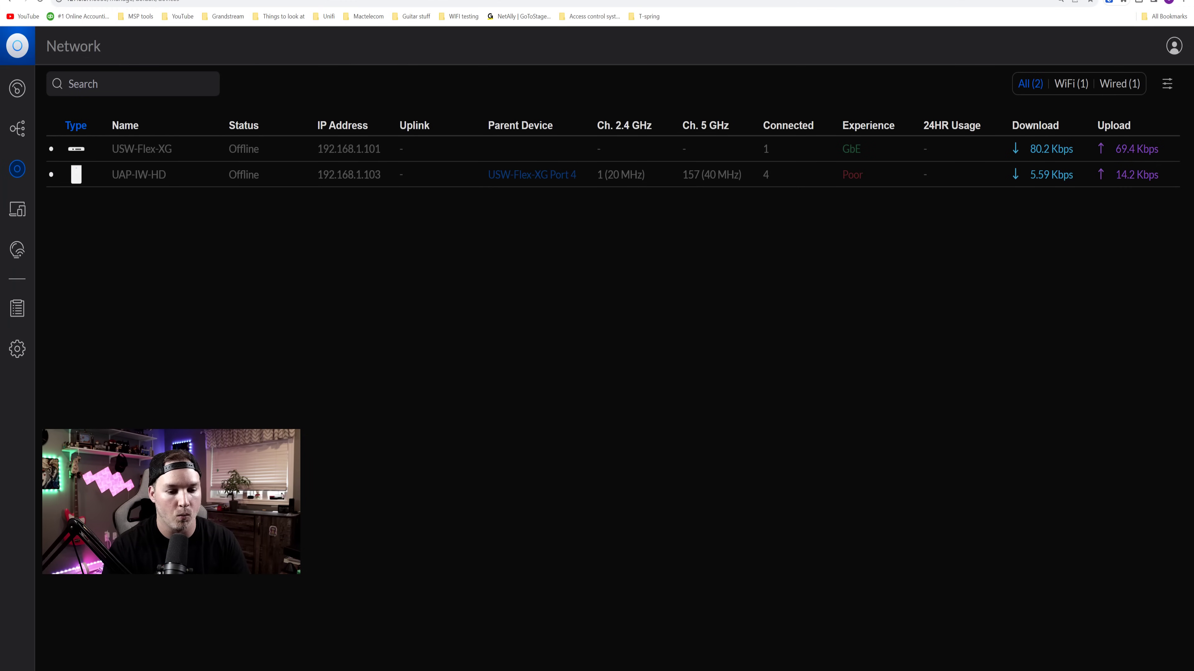
- Start a ping to 192.168.1.103
key("alt+Tab")
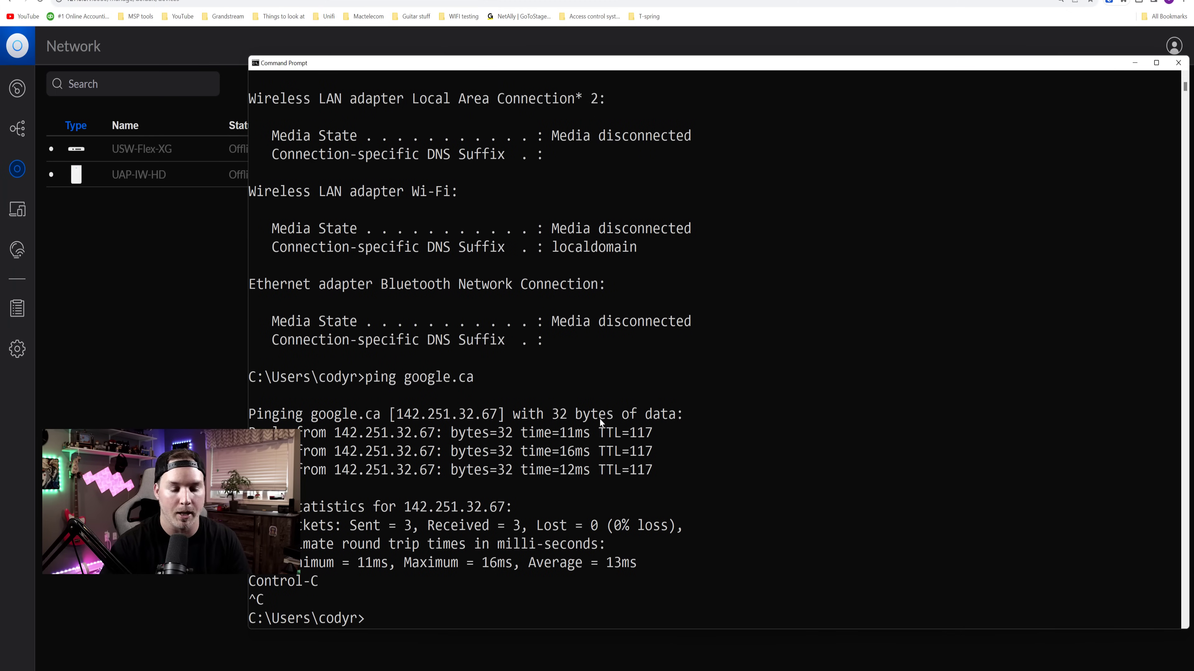
type("ping 192.168.1.103")
key("Return")
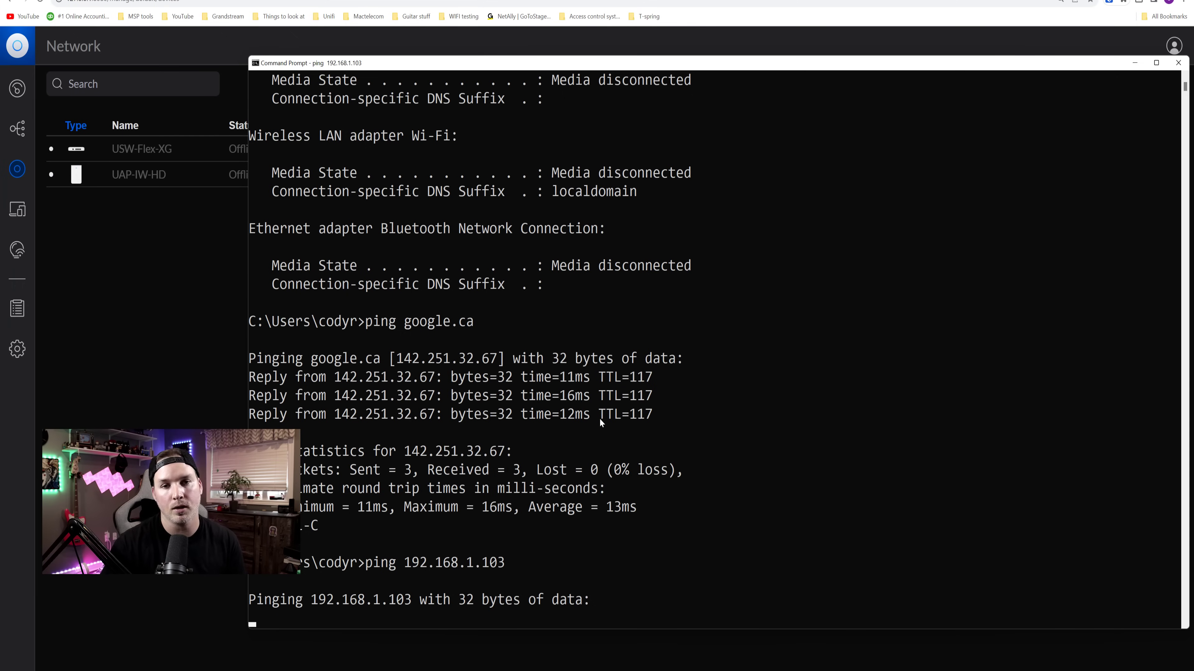